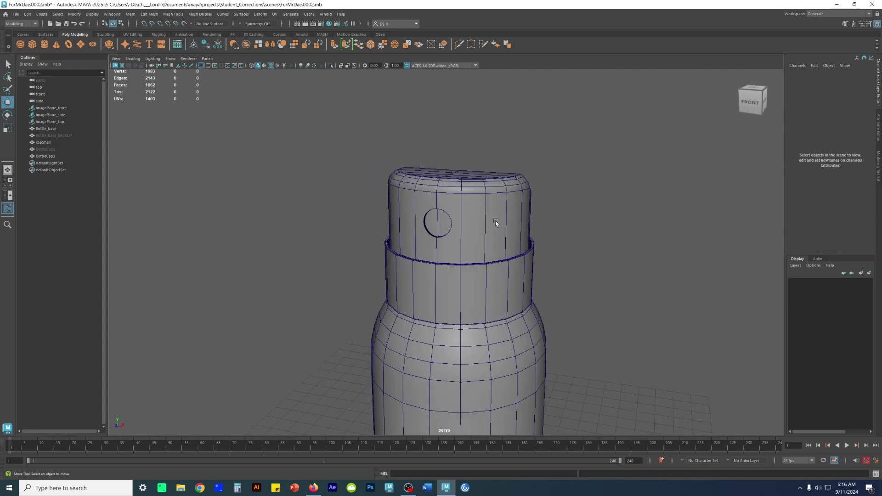
Preview the bottle cap, cap shell and bottle base in smooth mesh display and check their edges.
left_click_drag(596, 285, 571, 282)
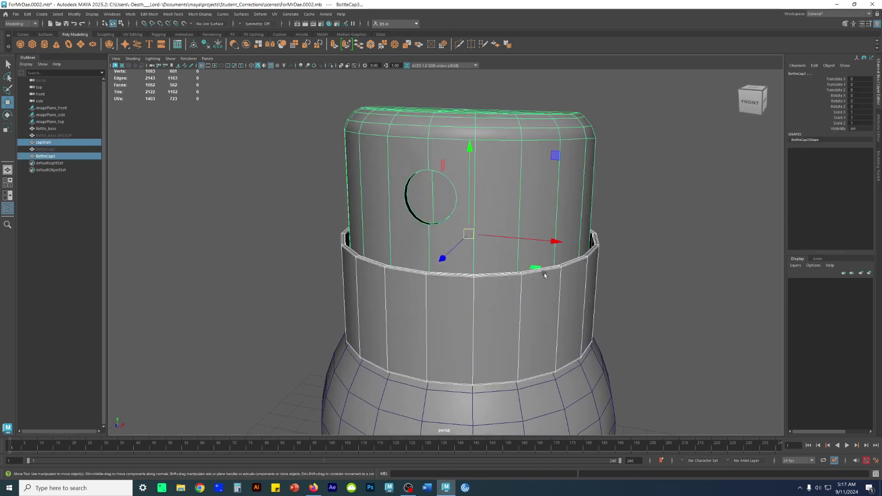
left_click(692, 282)
left_click(564, 303)
key("3")
left_click(634, 316)
left_click(588, 373)
key("3")
left_click(648, 364)
mouse_move(648, 365)
left_mouse_down("alt")
mouse_move(645, 330)
mouse_move(645, 350)
left_mouse_up("alt")
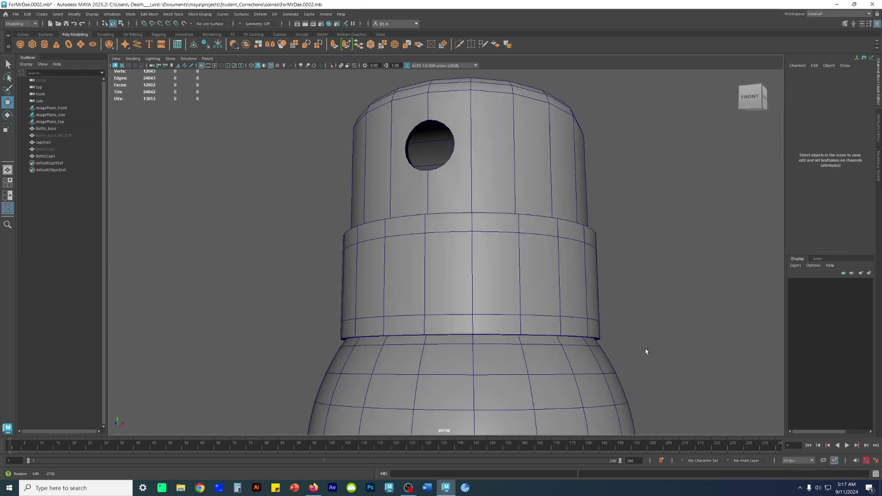
Hide the capShell ring and the bottle base, leaving only the inner cap displayed.
left_click(595, 310)
left_click(594, 299)
left_click_drag(593, 301, 594, 297, "alt")
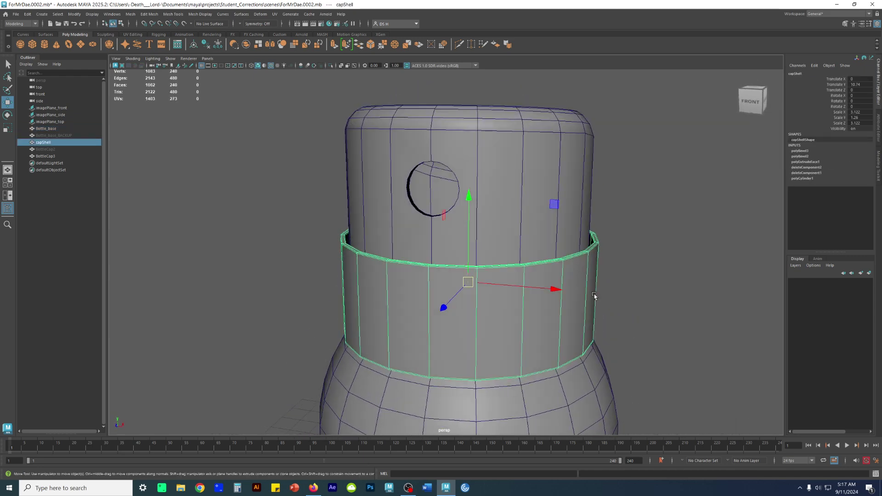
key("ctrl+h")
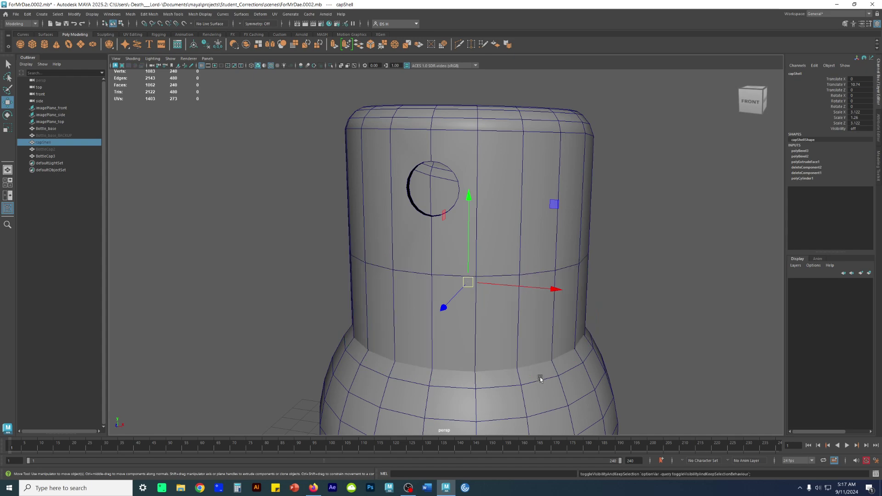
left_click(542, 380)
key("ctrl+h")
Examine the isolated cap's open underside, rounded upper edge and circular nozzle hole from several angles.
left_click_drag(501, 305, 474, 290, "alt")
right_click_drag(473, 290, 416, 271, "alt")
left_click_drag(415, 272, 375, 252, "alt")
right_click_drag(376, 252, 524, 337, "alt")
left_click_drag(523, 337, 519, 289, "alt")
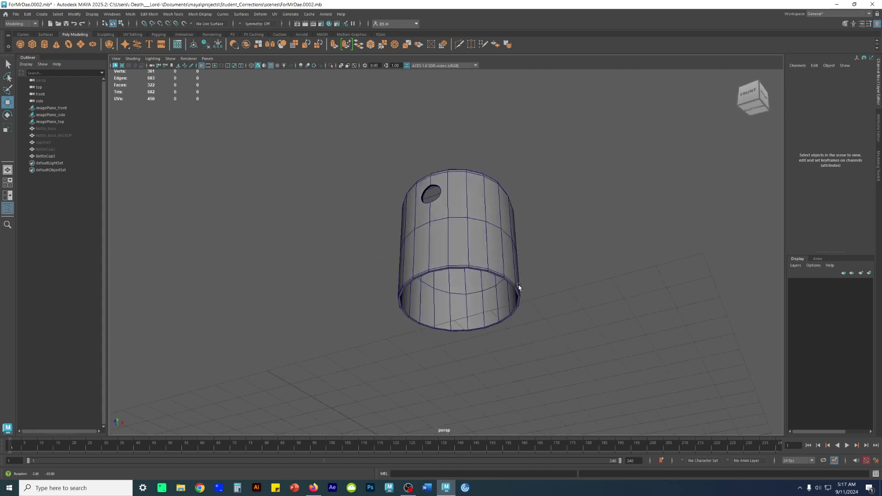
right_click_drag(519, 290, 713, 357, "alt")
left_click_drag(713, 357, 712, 326, "alt")
left_click_drag(543, 240, 470, 346, "alt")
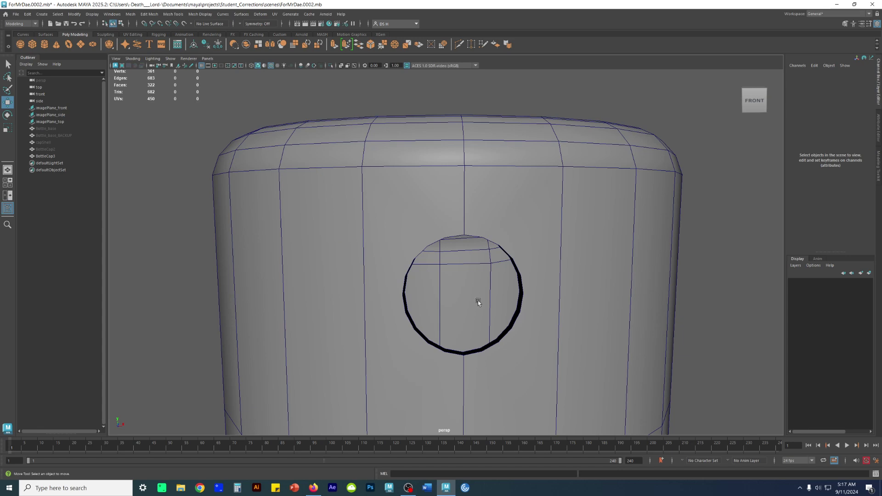
Select BottleCap3 and open the Multi-Cut tool settings with the front view framed on the circular hole.
left_click(556, 258)
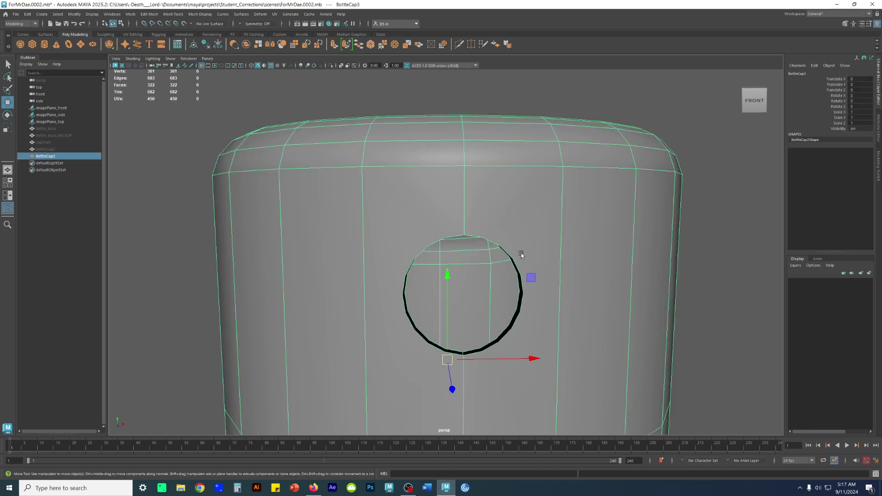
left_click_drag(492, 251, 625, 220, "alt")
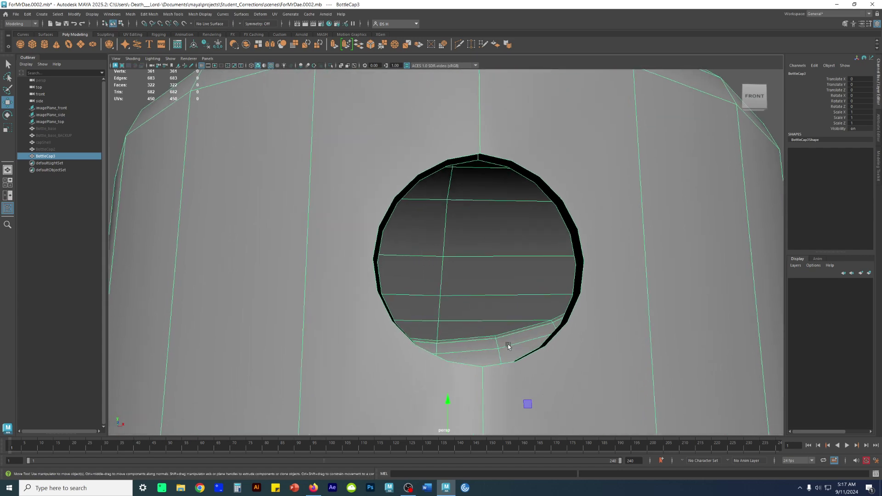
key("space")
key("space")
scroll(675, 291, "up", 3)
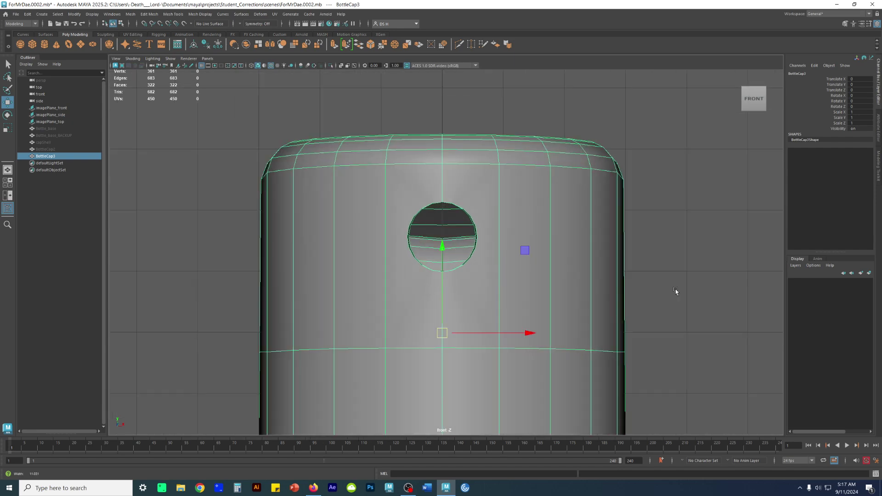
scroll(429, 183, "up", 5)
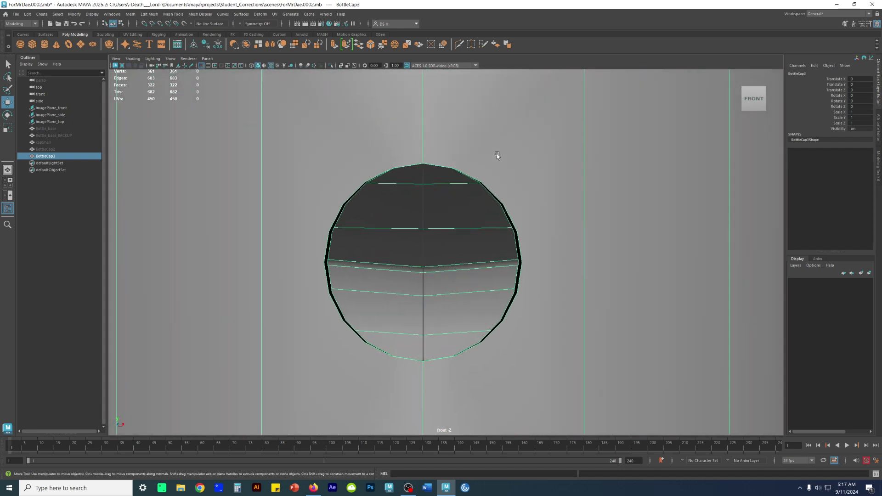
scroll(542, 164, "up", 2)
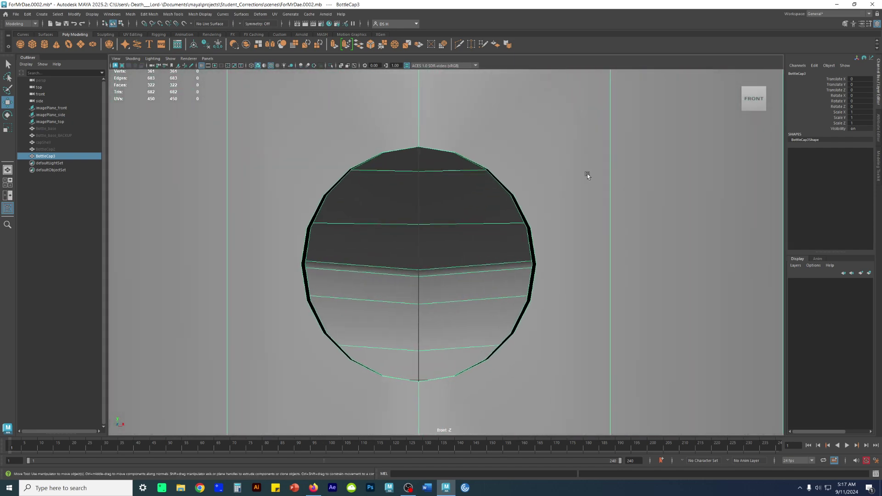
right_click(539, 134, "shift")
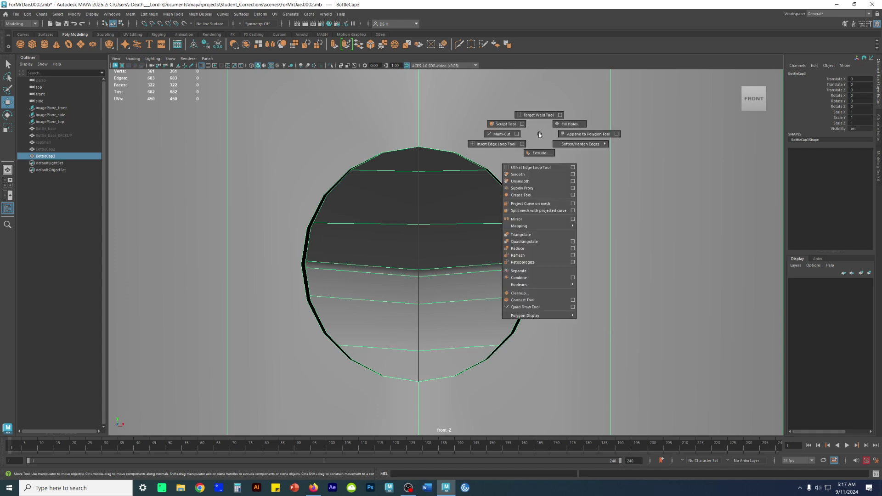
right_click_drag(539, 134, 517, 134, "shift")
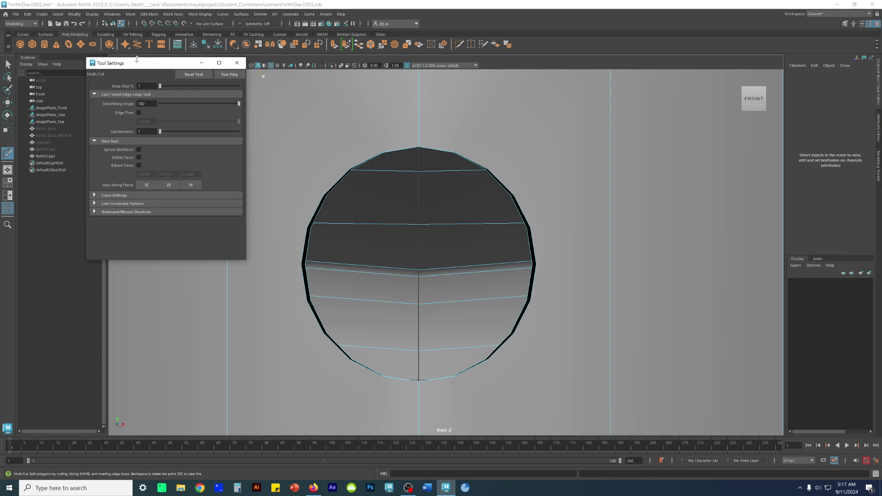
left_click_drag(213, 67, 727, 104)
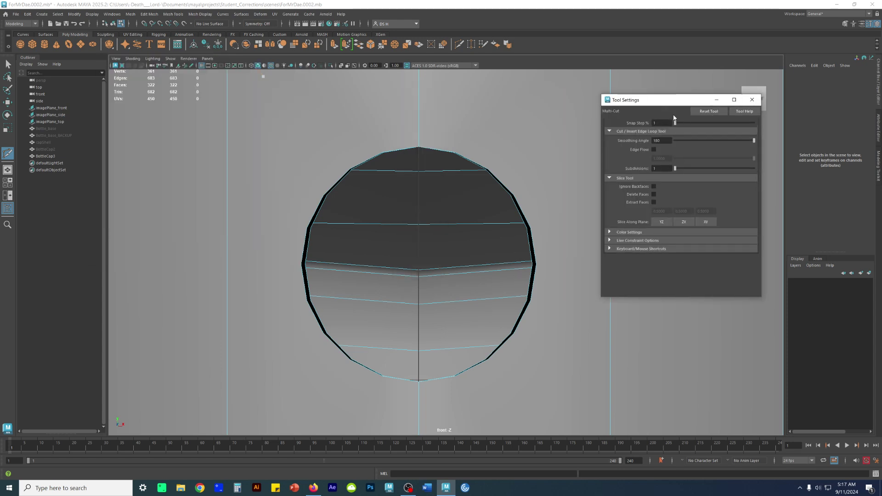
Set the Multi-Cut snap step to 1% and enable Ignore Backfaces.
left_click_drag(660, 123, 637, 125)
key("BackSpace")
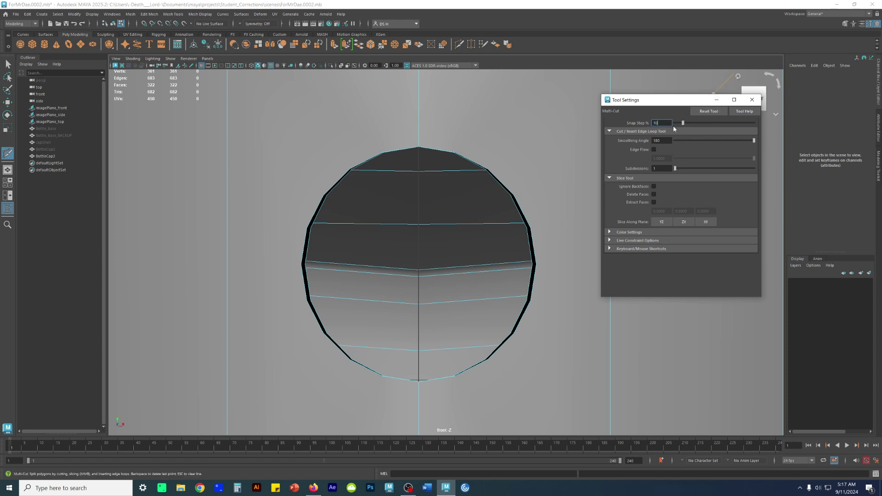
left_click_drag(682, 123, 614, 136)
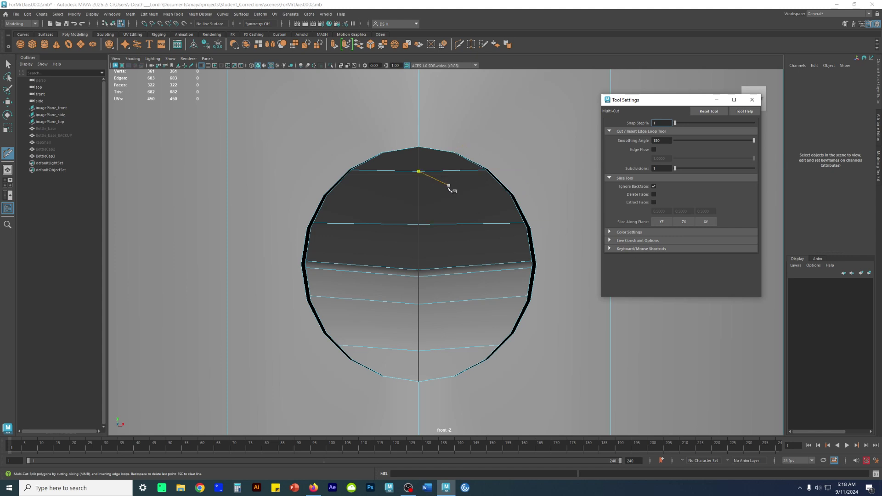
left_click_drag(521, 128, 546, 117, "alt")
key("BackSpace")
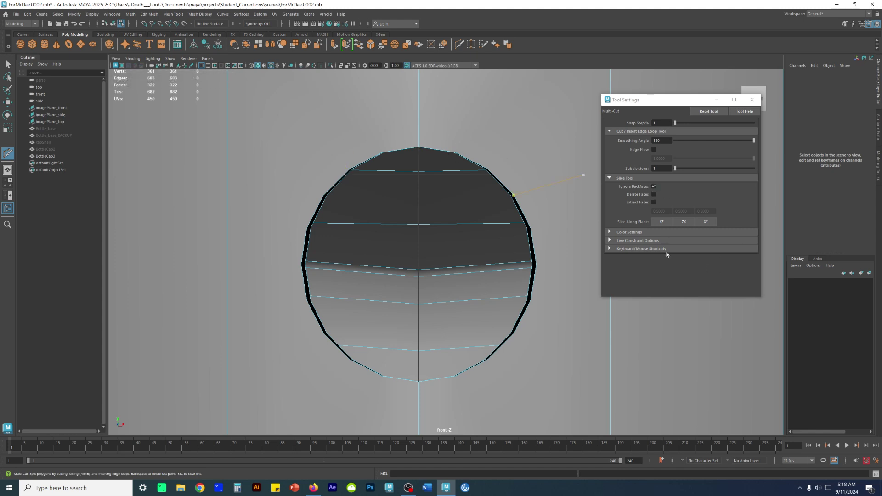
Inspect the Multi-Cut live constraint options and close the tool settings.
left_click(613, 242)
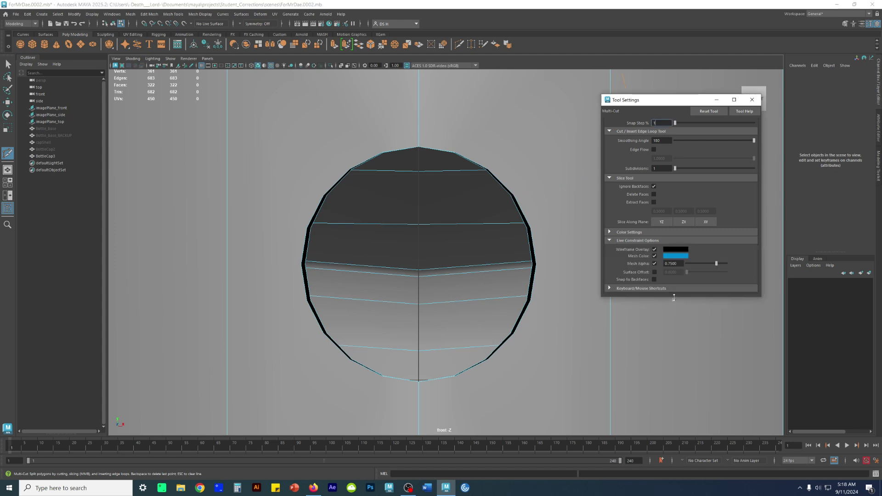
left_click_drag(674, 297, 670, 398)
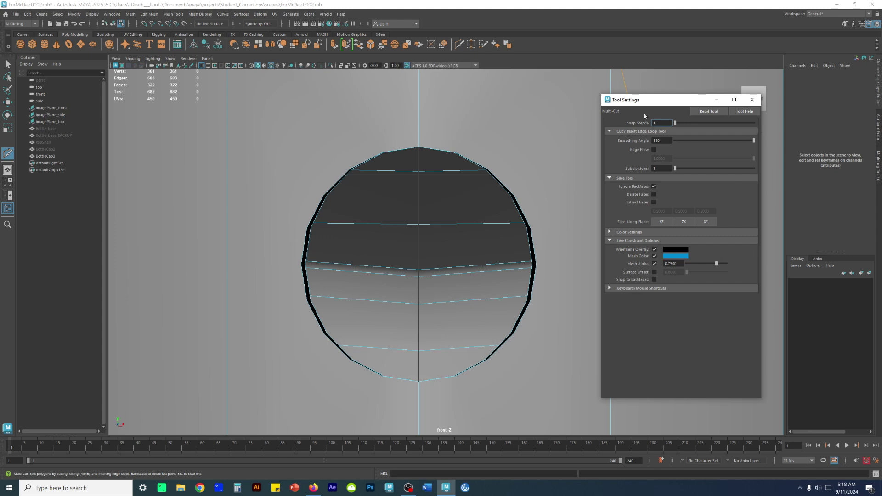
left_click(753, 103)
key("space")
key("space")
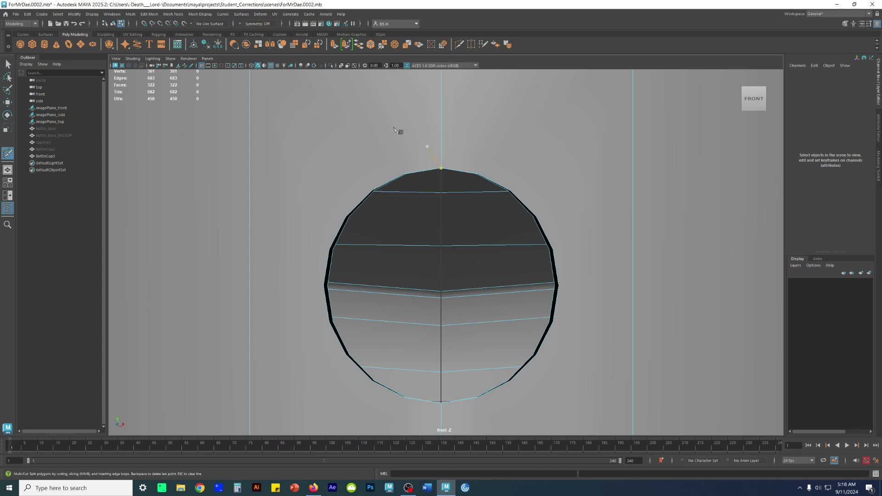
left_click(241, 24)
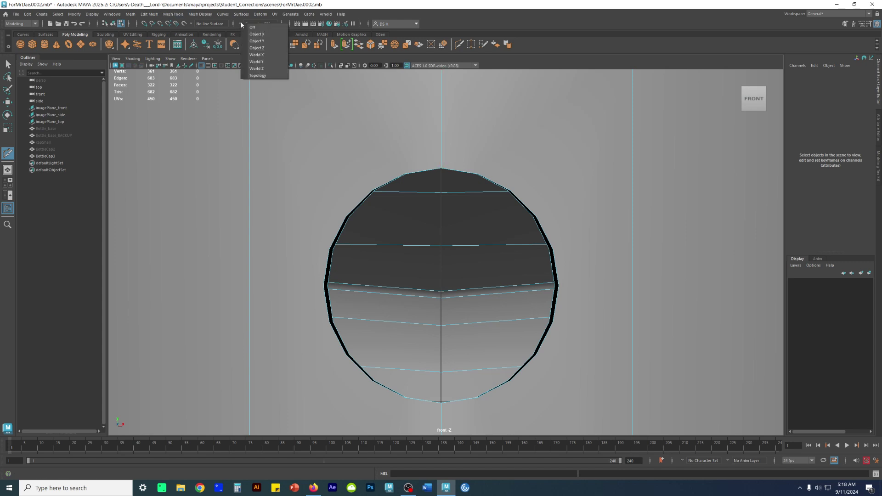
left_click(263, 36)
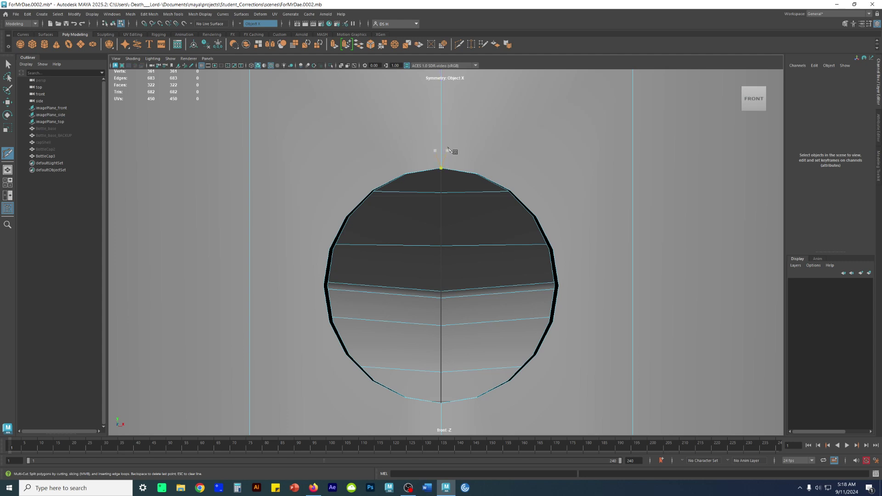
left_click(372, 190)
left_click(260, 23)
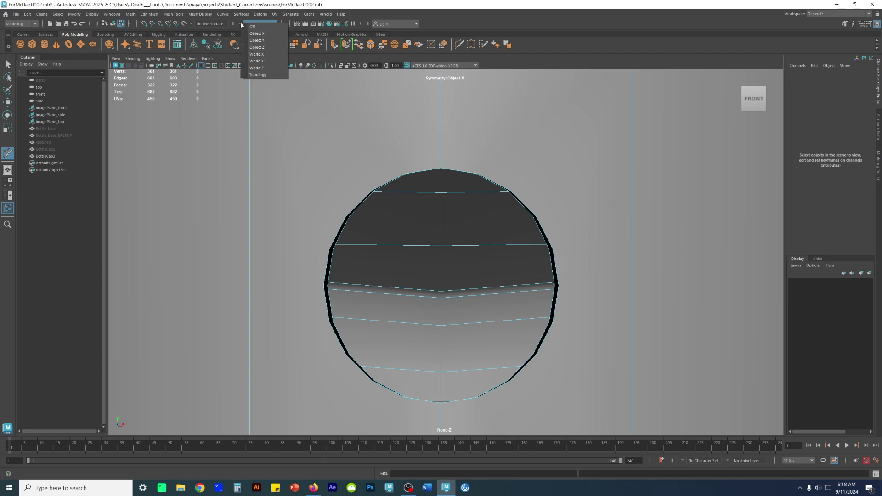
left_click(262, 27)
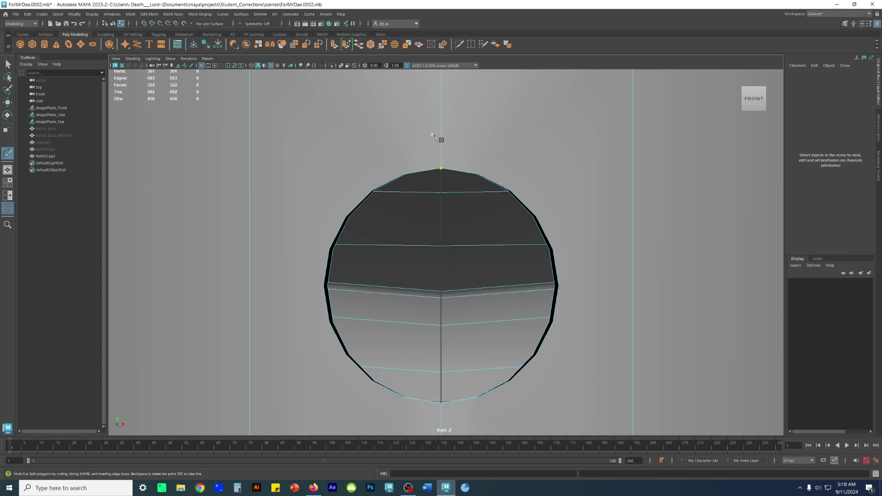
left_click(447, 152)
mouse_move(446, 151)
left_mouse_down()
mouse_move(454, 156)
mouse_move(446, 161)
left_mouse_up()
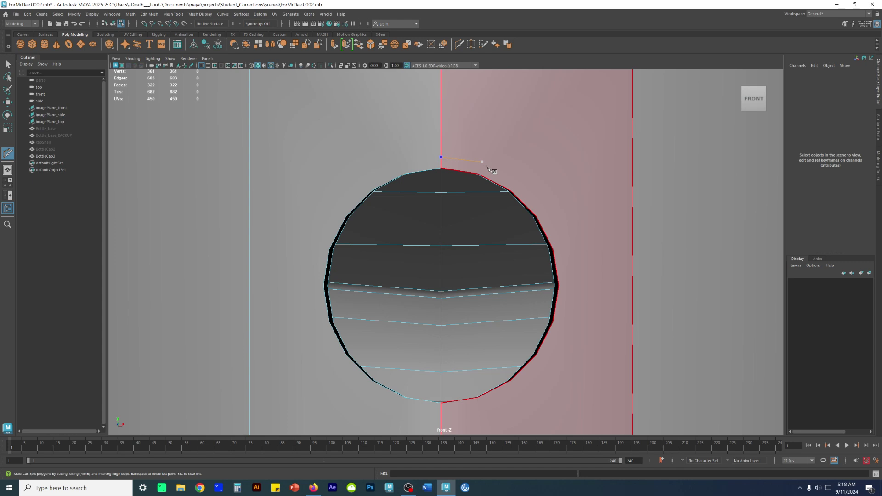
key("Escape")
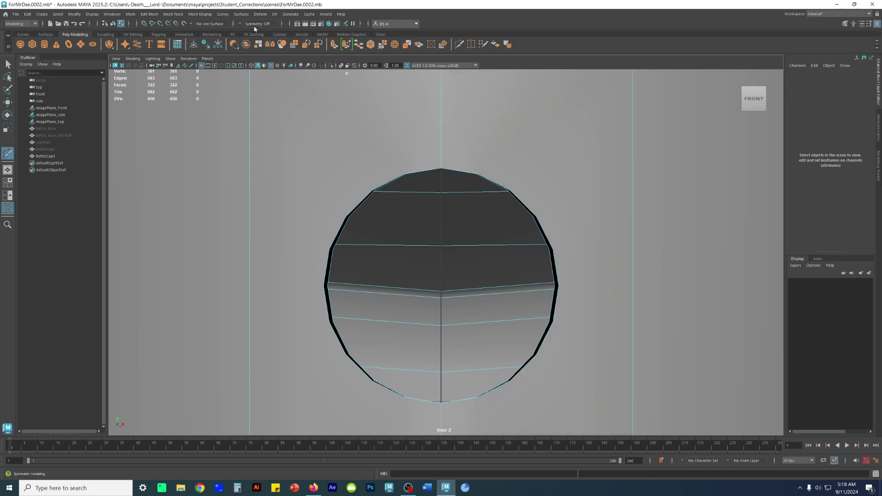
Turn on Object X symmetry for cutting around the cap's hole.
left_click(249, 24)
left_click(257, 32)
left_click(441, 193)
key("Escape")
right_click_drag(468, 131, 604, 174, "alt")
middle_click_drag(604, 173, 588, 250, "alt")
right_click_drag(587, 249, 687, 211, "alt")
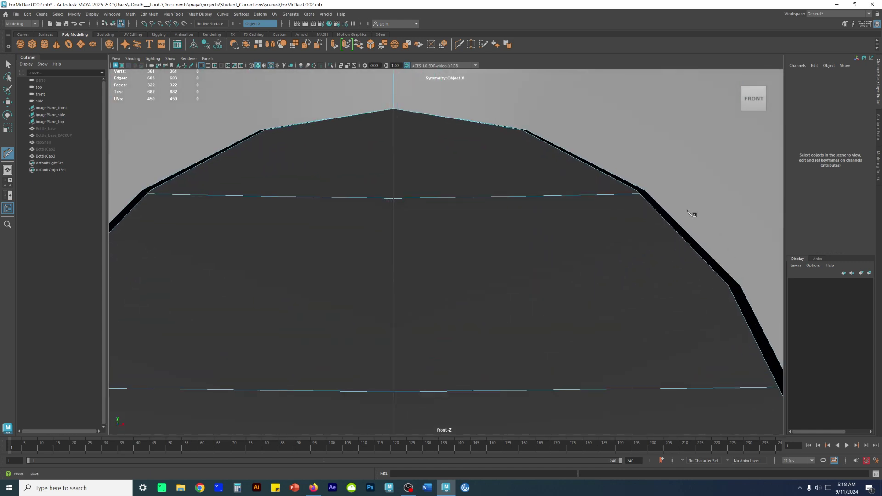
middle_click_drag(567, 167, 507, 250, "alt")
left_click(465, 213)
key("Escape")
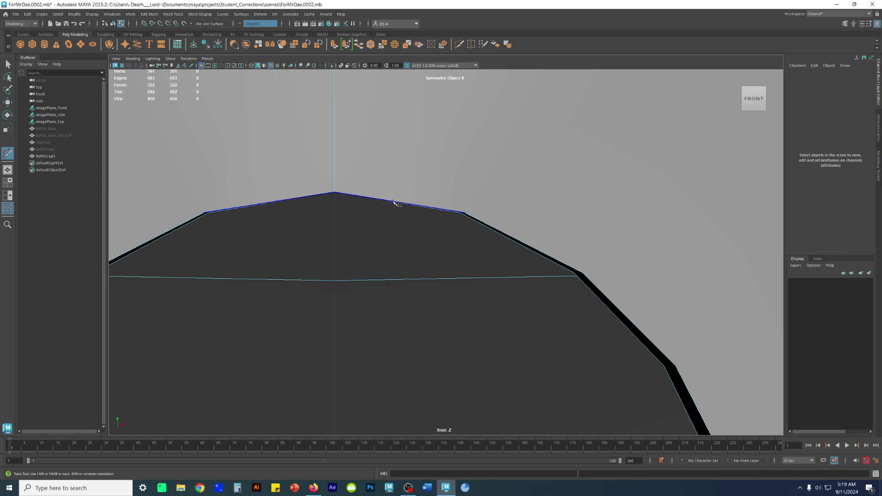
Multi-Cut a narrow four-sided face outside the hole's upper-right rim segment, between its two rim vertices, mirrored across X.
left_click_drag(392, 200, 576, 242)
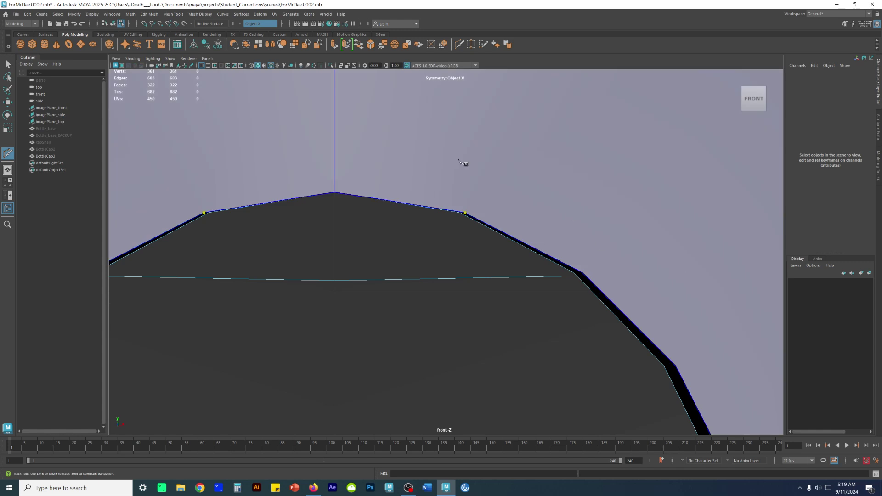
left_click(472, 192)
left_click(596, 257)
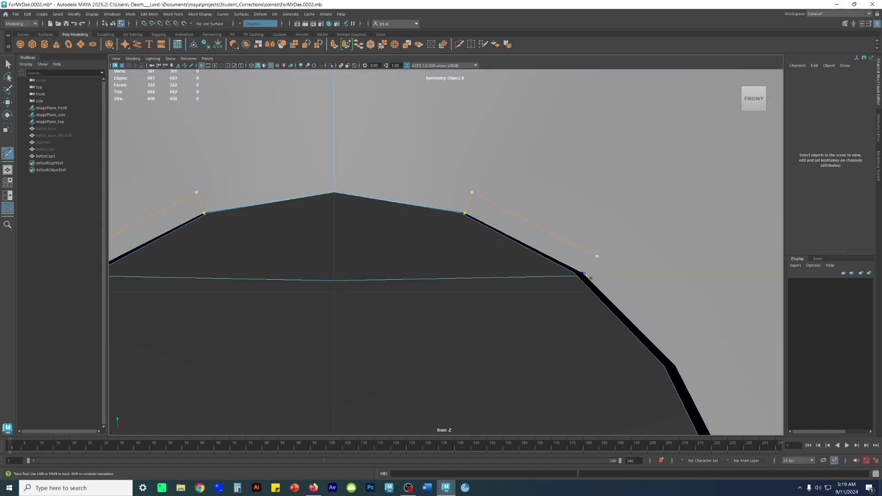
left_click_drag(561, 261, 582, 273)
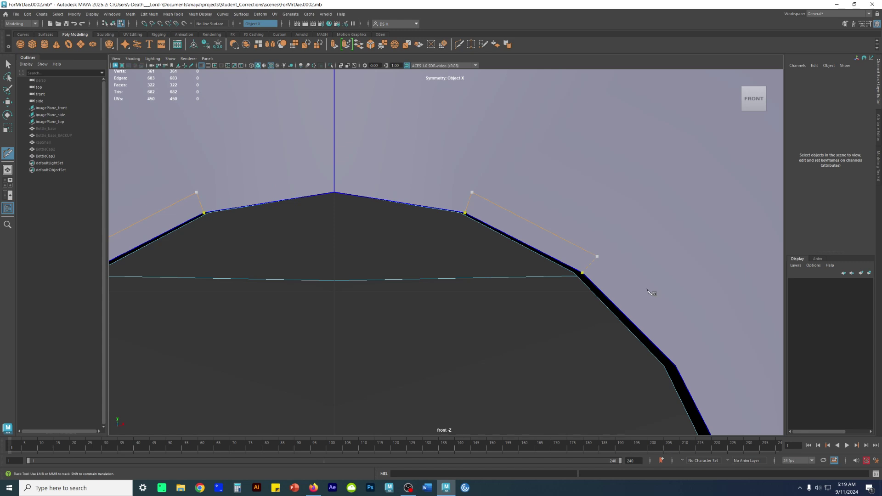
key("ctrl+z")
key("ctrl+z")
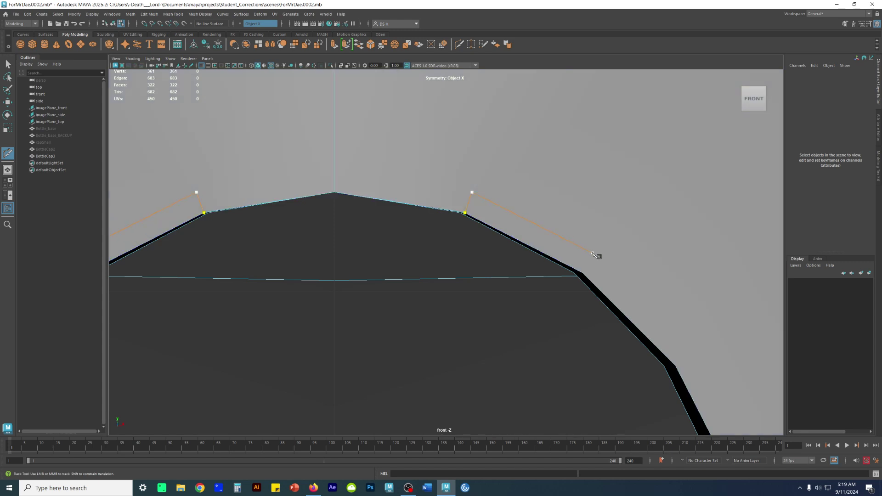
left_click(591, 255)
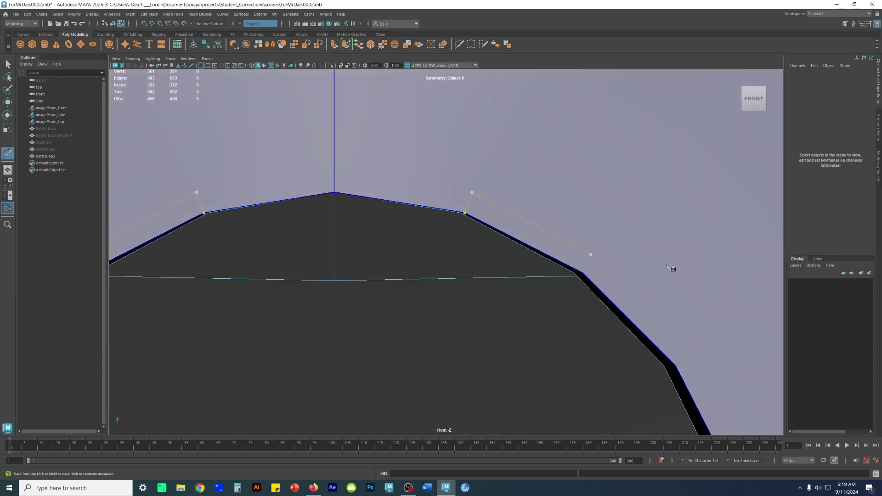
middle_click_drag(593, 282, 522, 278, "alt")
scroll(523, 277, "up", 2)
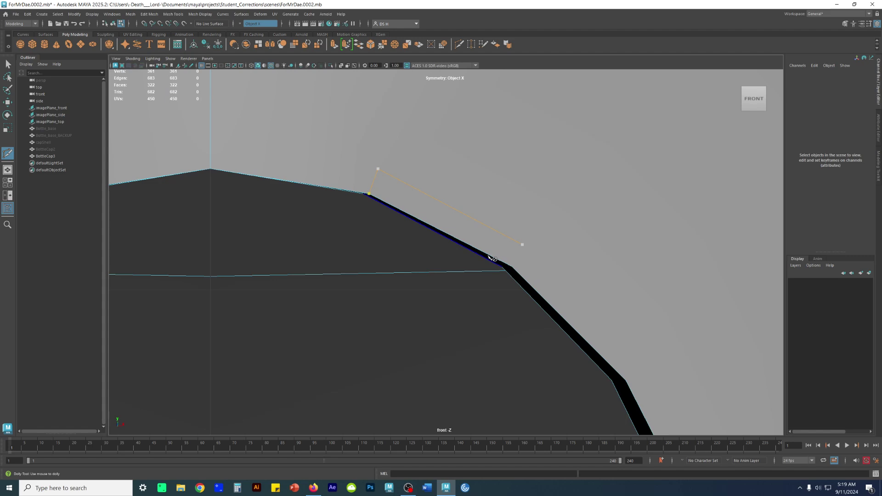
key("w")
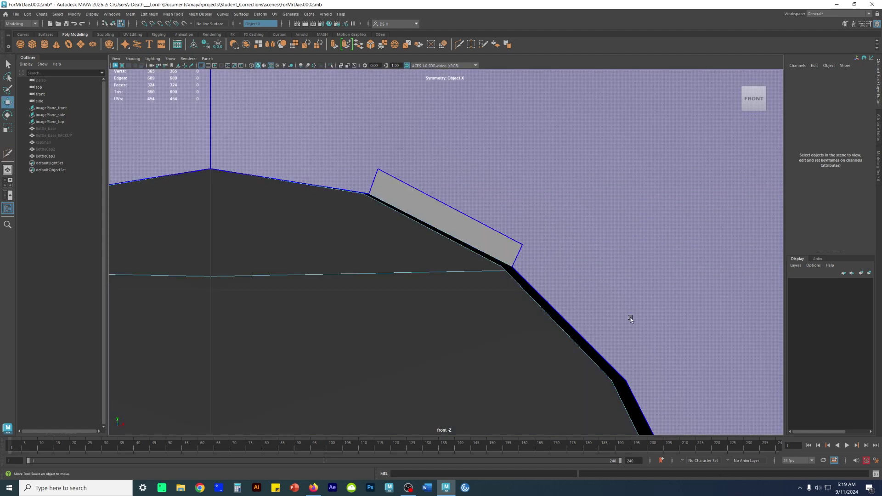
Multi-Cut a second narrow four-sided face outside the hole's upper-right rim, continuing from the first face's outer corner to the next rim vertex.
right_click_drag(630, 316, 416, 259, "alt")
right_click_drag(547, 306, 643, 333, "alt")
scroll(629, 321, "up", 5)
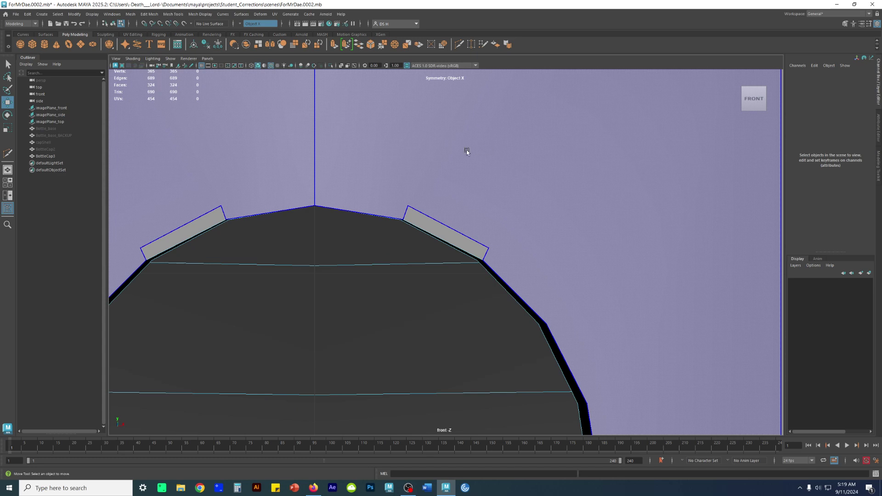
right_click_drag(486, 156, 443, 156, "shift")
right_click_drag(480, 238, 603, 285, "alt")
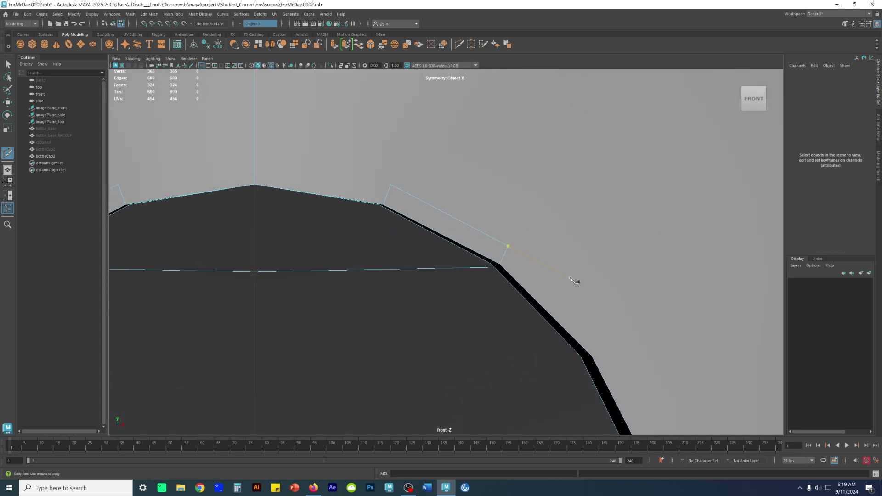
middle_click_drag(325, 175, 345, 227, "alt")
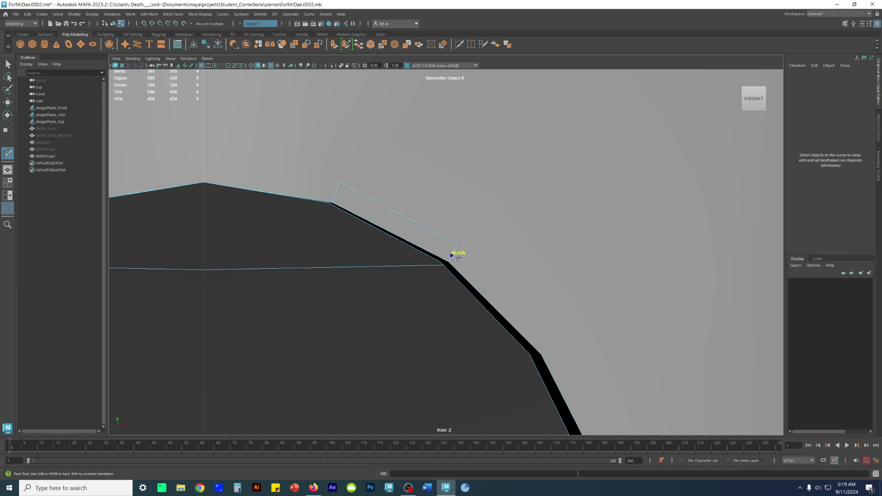
left_click_drag(452, 254, 512, 198)
middle_click_drag(616, 344, 617, 297, "alt")
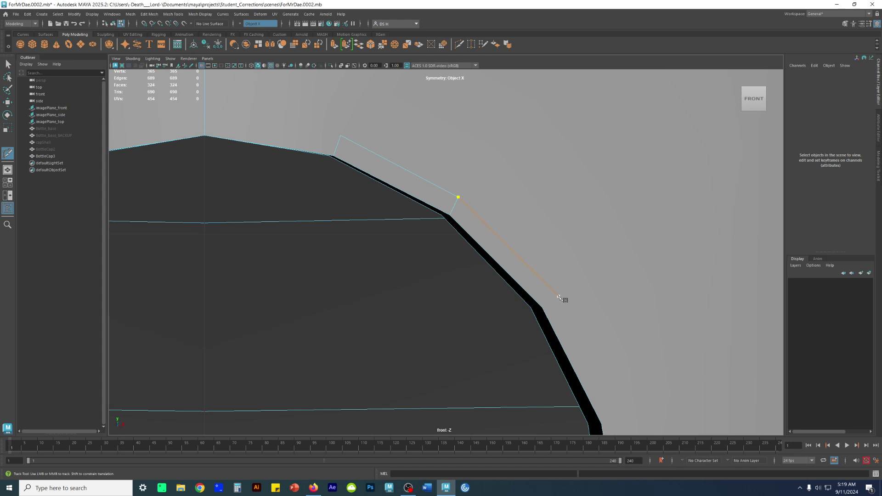
left_click(558, 298)
left_click(538, 303)
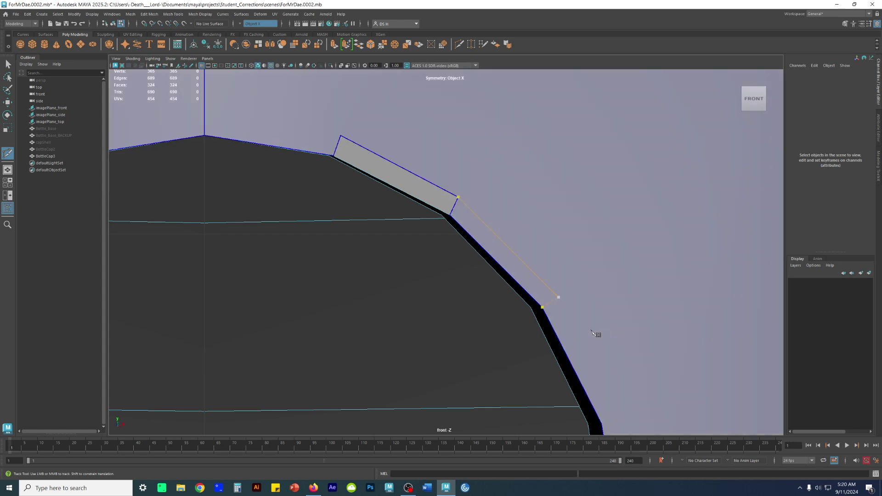
key("w")
Multi-Cut a third narrow face outside the steep upper-right rim segment, continuing from the second face's outer corner to the next rim vertex.
middle_click_drag(627, 323, 573, 256, "alt")
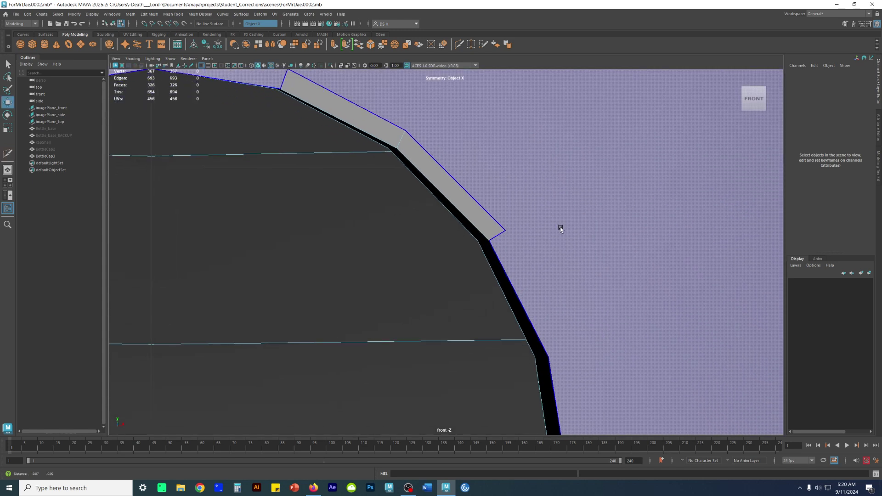
key("ctrl+shift+x")
left_click(507, 230)
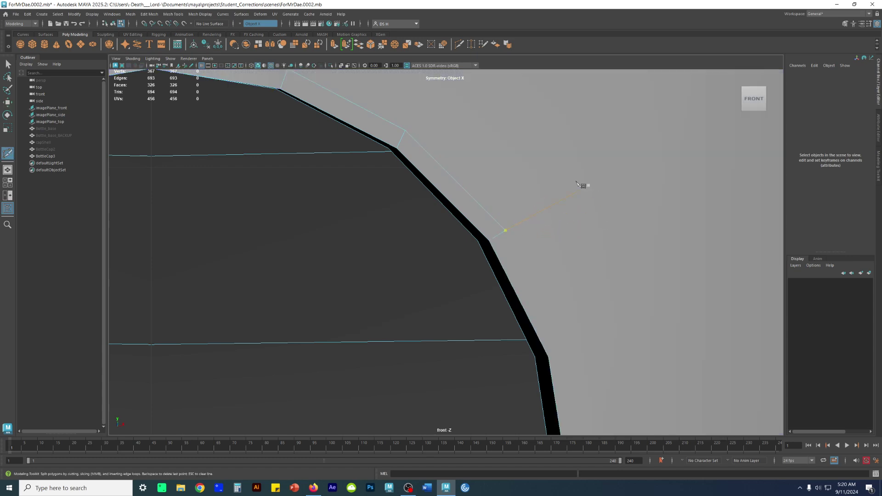
key("ctrl+z")
left_click(504, 233)
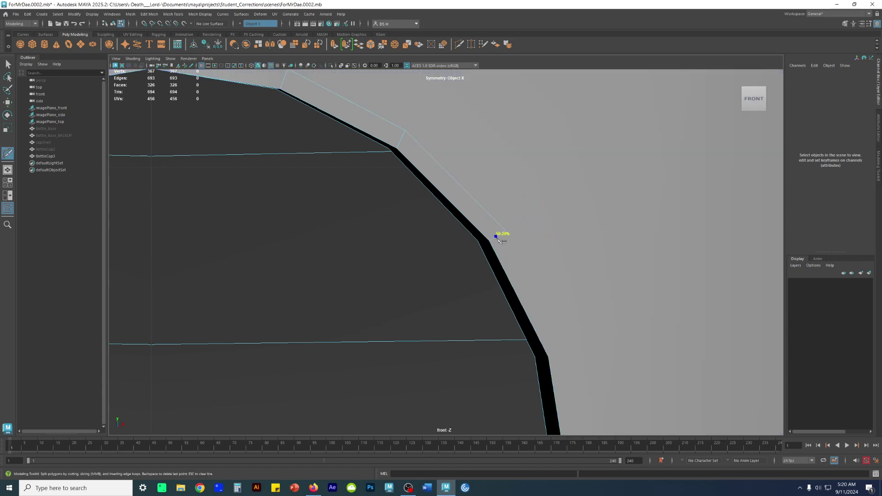
left_click(568, 349)
left_click(536, 330)
middle_click_drag(567, 348, 583, 282, "alt")
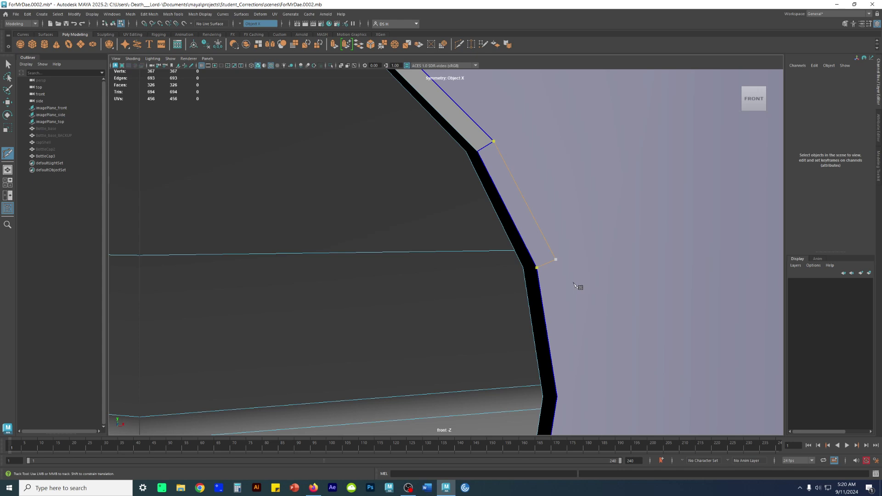
left_click(598, 248, "shift")
key("q")
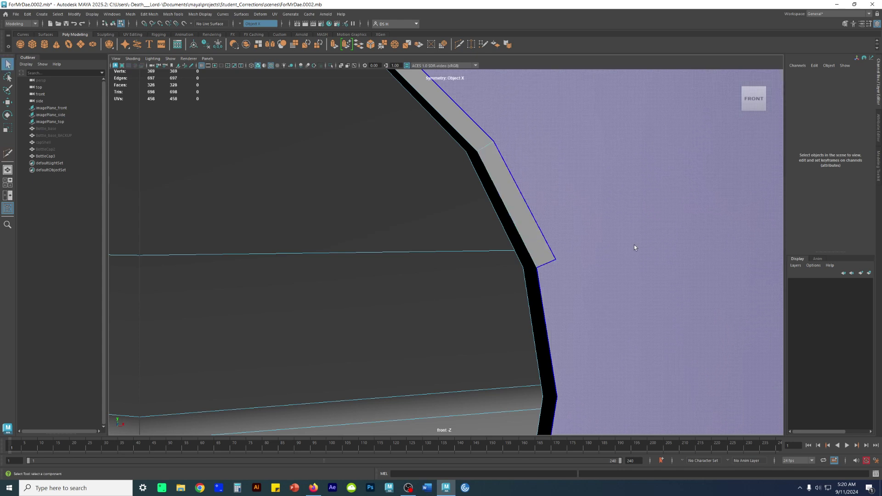
Multi-Cut a fourth narrow face along the rim segment that ends at the hole's widest vertex, joined to the third face.
key("ctrl+shift+x")
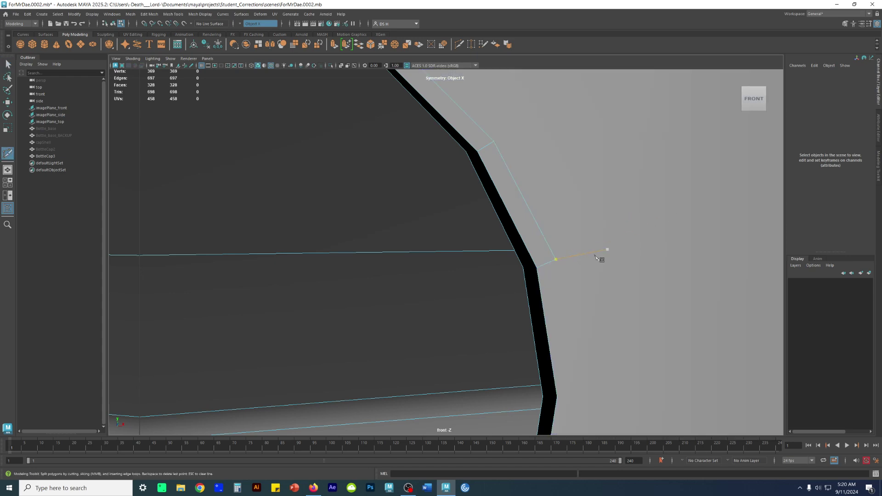
middle_click_drag(596, 282, 526, 262, "alt")
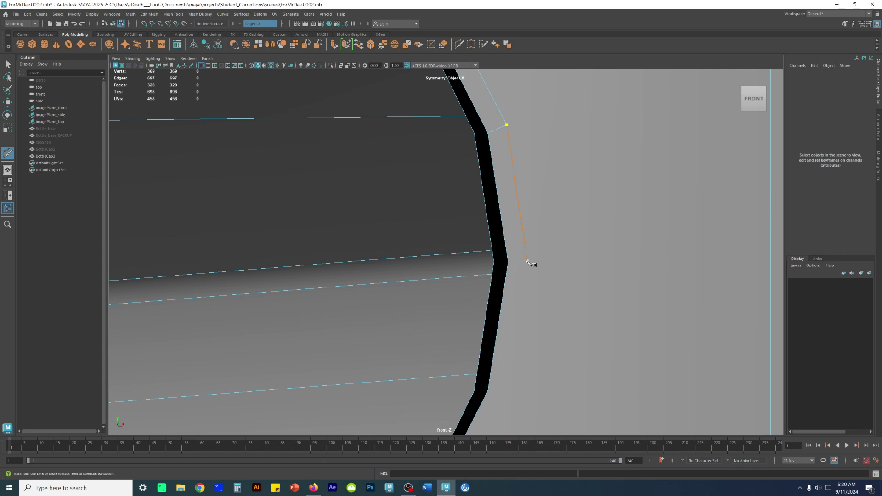
left_click(528, 262)
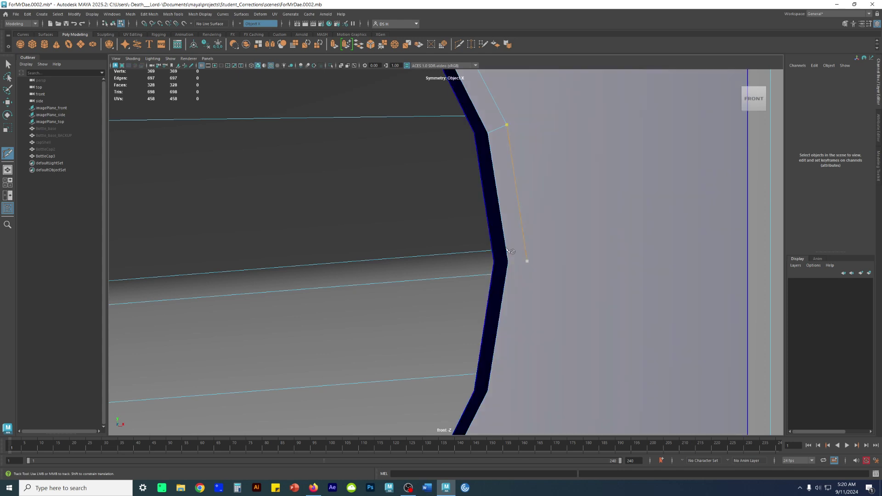
left_click(508, 262)
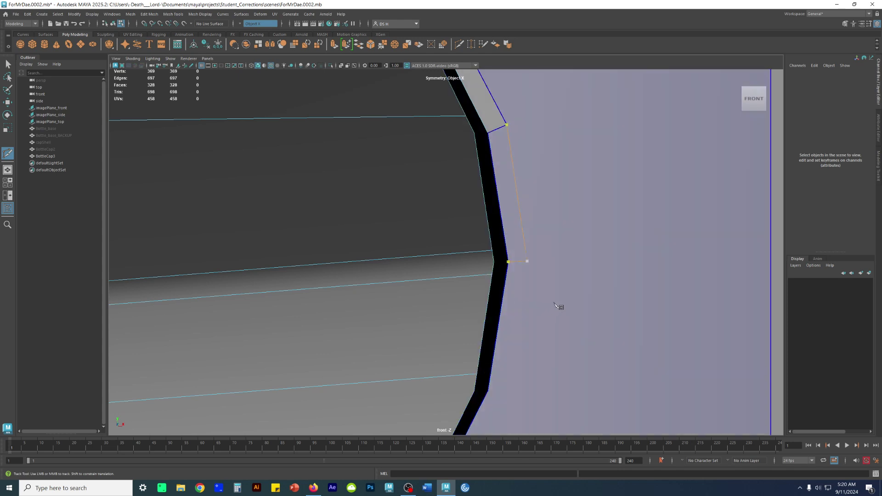
key("q")
Try a fifth narrow Multi-Cut face outside the rim segment just below the hole's widest vertex, joined to the fourth face.
middle_click_drag(549, 235, 560, 168, "alt")
key("y")
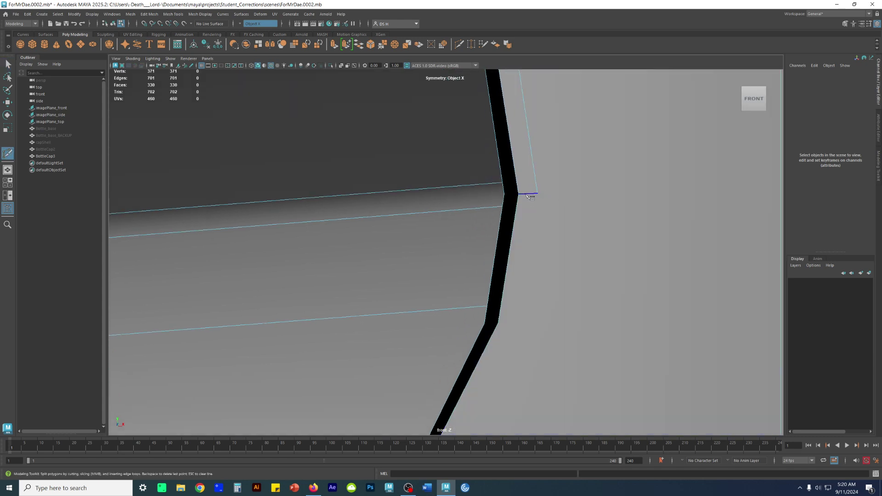
left_click(536, 193)
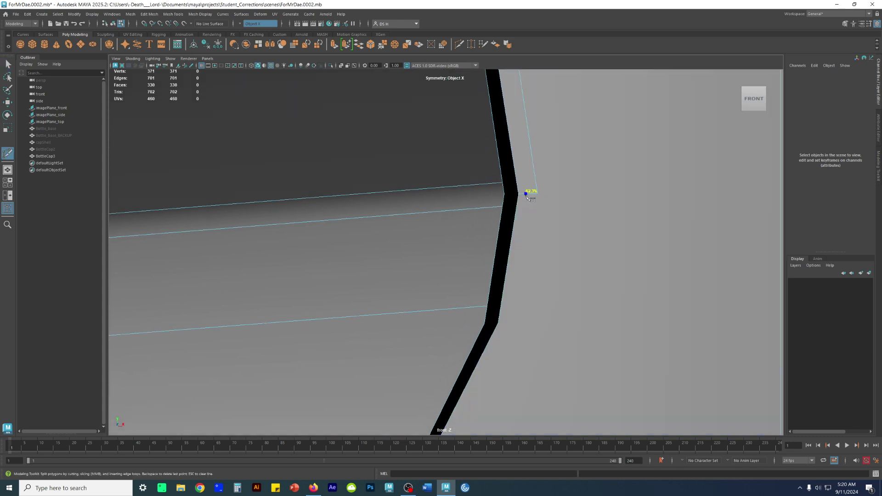
left_click(516, 328)
left_click(498, 324)
middle_click_drag(567, 341, 599, 238, "alt")
key("q")
Try to start the next rim face from the fifth face's outer corner and examine the lower-right rim in perspective view.
key("g")
left_click_drag(536, 223, 622, 251)
middle_click_drag(569, 273, 622, 150, "alt")
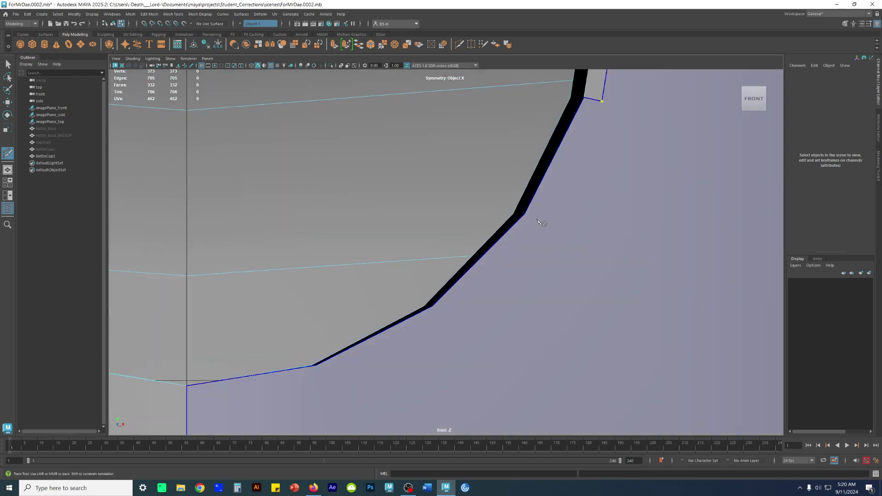
middle_click_drag(586, 205, 565, 219, "alt")
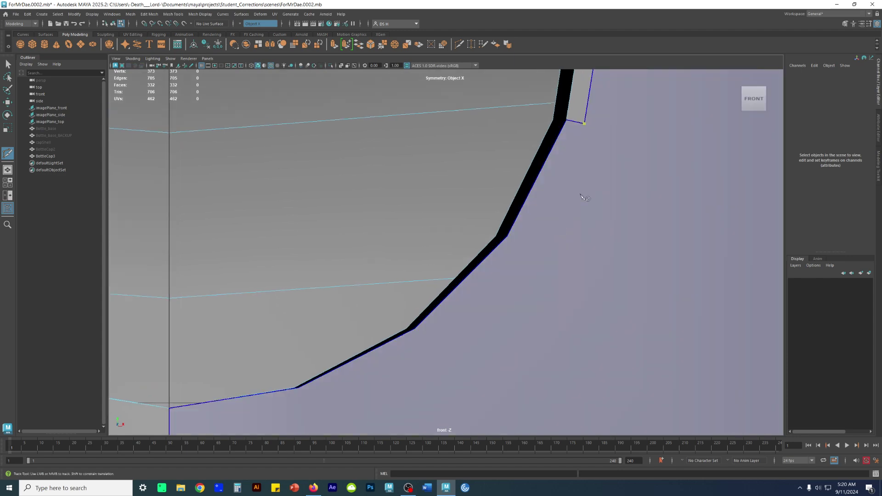
key("space")
key("space")
left_click_drag(558, 244, 501, 225, "alt")
middle_click_drag(491, 221, 515, 250, "alt")
right_click_drag(519, 253, 547, 300, "alt")
left_click_drag(557, 297, 570, 280, "alt")
middle_click_drag(569, 280, 517, 193, "alt")
mouse_move(517, 193)
left_mouse_down("alt")
mouse_move(536, 211)
mouse_move(519, 203)
left_mouse_up("alt")
middle_click_drag(519, 202, 427, 166, "alt")
right_click_drag(431, 168, 458, 219, "alt")
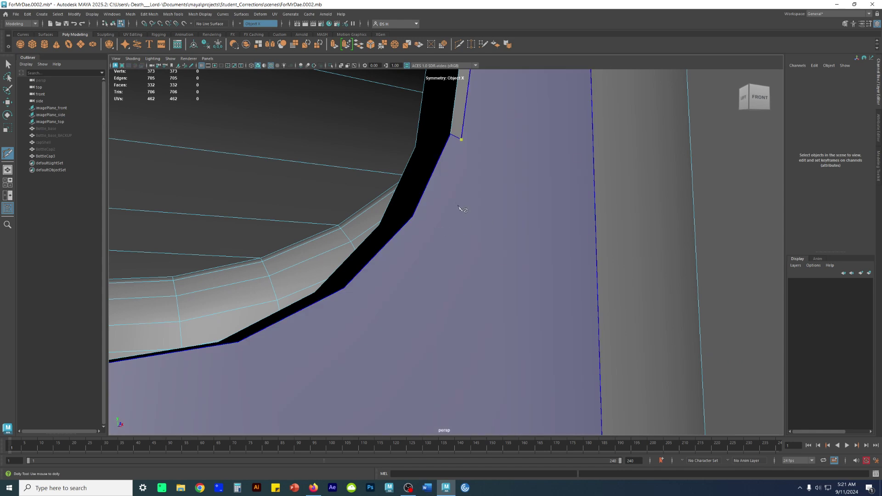
key("w")
Examine the hole's lower rim and its gap to the inner wall from several angles.
right_click_drag(498, 209, 345, 250, "alt")
left_click_drag(345, 250, 294, 233, "alt")
middle_click_drag(294, 233, 491, 188, "alt")
left_click_drag(446, 200, 449, 227, "alt")
right_click_drag(449, 227, 530, 255, "alt")
left_click_drag(475, 282, 492, 252, "alt")
middle_click_drag(492, 252, 507, 197, "alt")
scroll(507, 196, "down", 6)
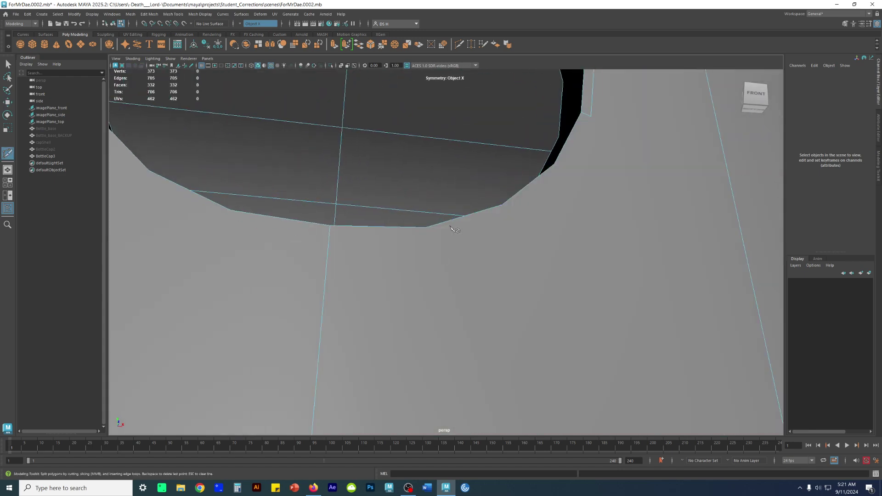
scroll(453, 228, "up", 5)
scroll(481, 224, "up", 4)
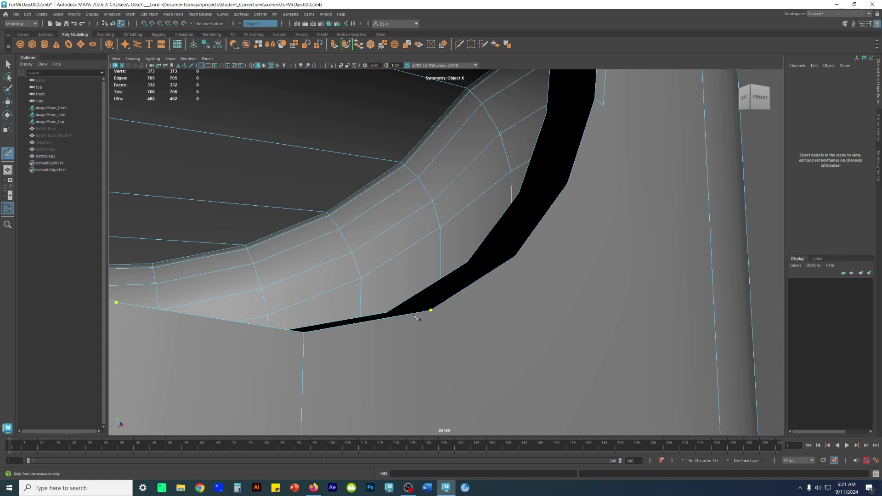
left_click_drag(374, 339, 342, 294, "alt")
middle_click_drag(342, 294, 463, 293, "alt")
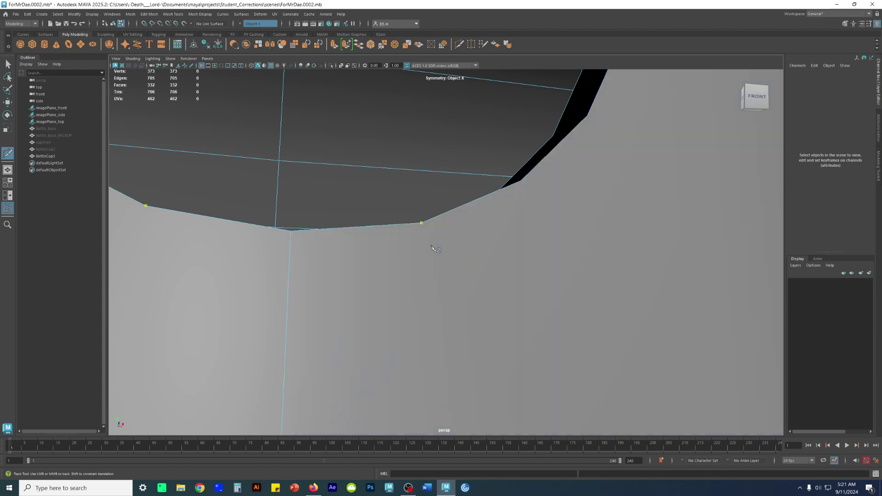
left_click_drag(505, 262, 597, 282, "alt")
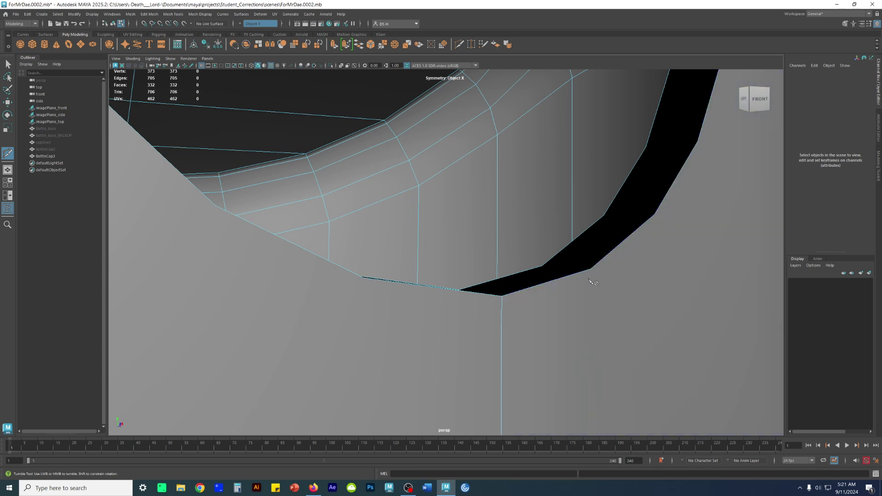
key("w")
Try moving vertices on the hole's lower-right rim, undoing each move.
scroll(621, 269, "down", 3)
middle_click_drag(592, 230, 587, 277, "alt")
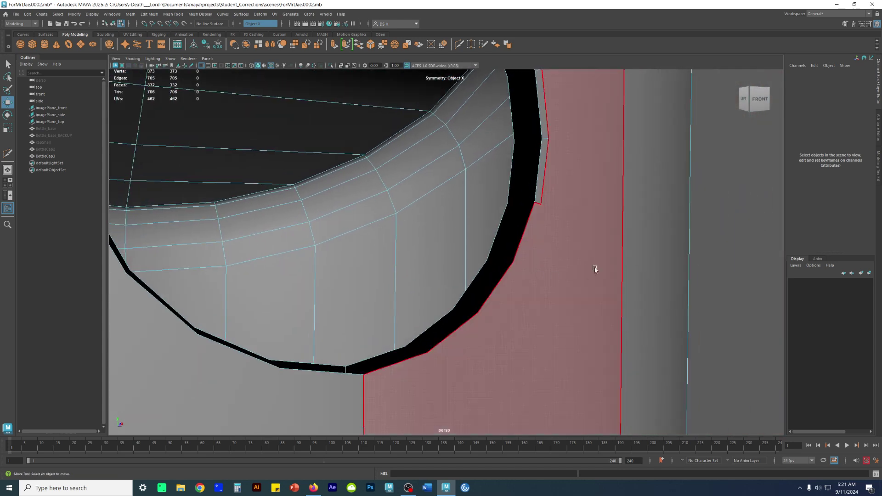
left_click(516, 274)
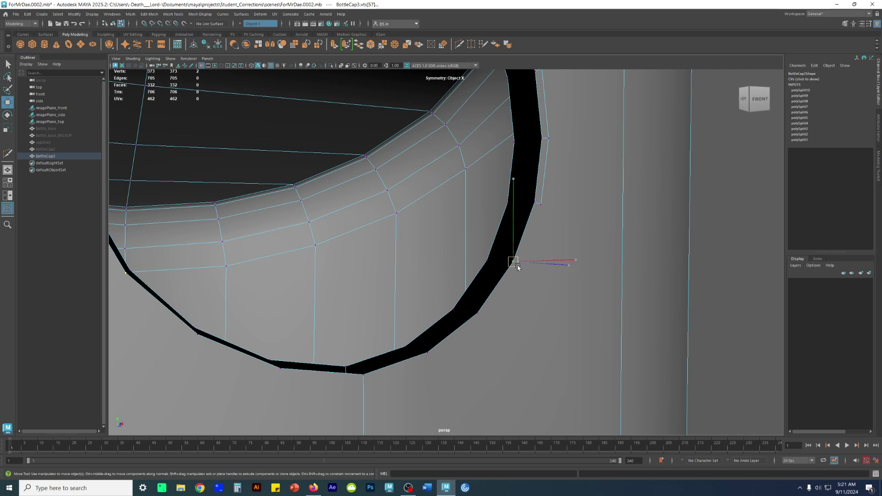
left_click_drag(517, 267, 544, 281)
key("ctrl+z")
left_click(496, 316)
left_click_drag(498, 317, 492, 309)
key("ctrl+z")
left_click(534, 271)
Examine the edges around the hole's rim in wireframe and shaded display from both sides.
key("4")
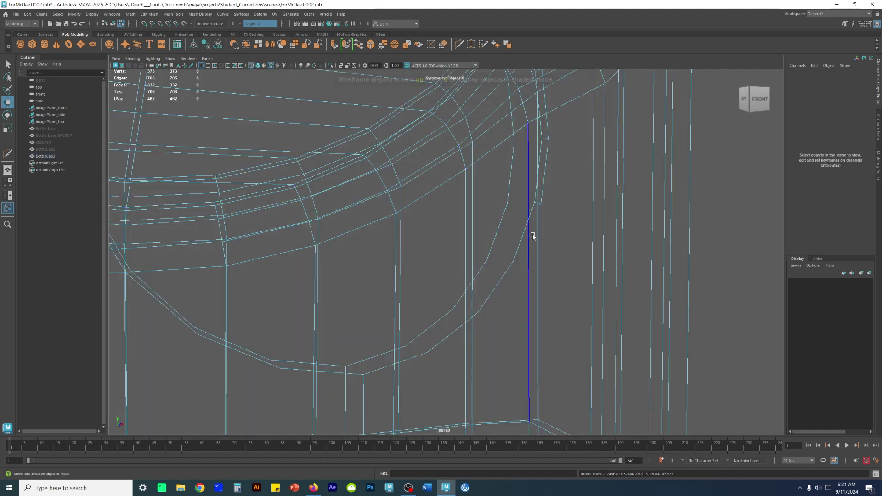
left_click(534, 237)
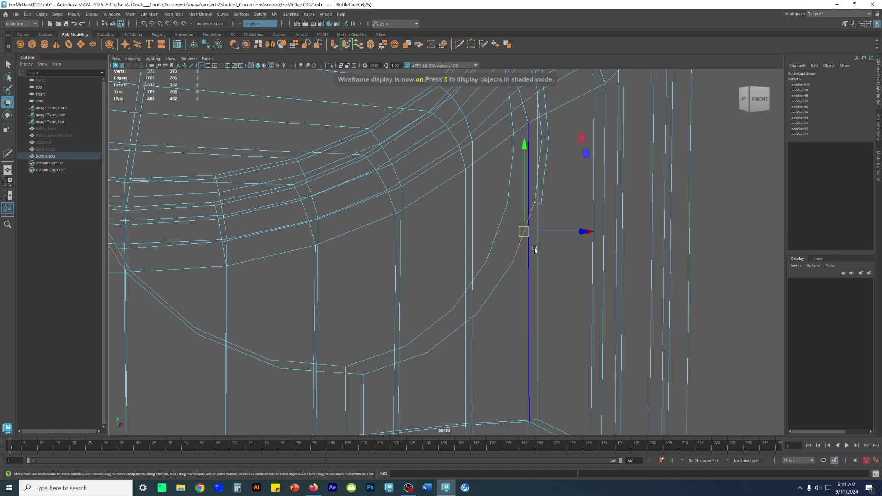
left_click_drag(470, 183, 352, 207, "alt")
middle_click_drag(352, 207, 409, 248, "alt")
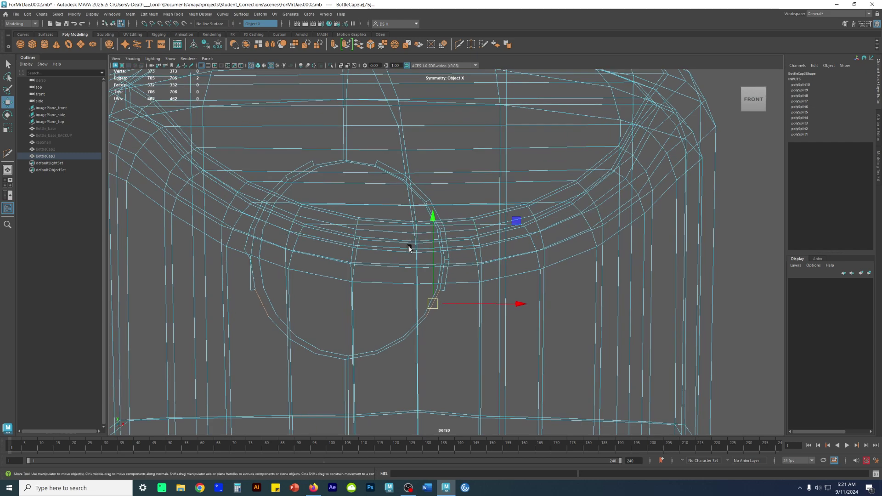
key("5")
left_click_drag(350, 211, 459, 191, "alt")
right_click_drag(458, 191, 574, 313, "alt")
left_click_drag(555, 303, 485, 271, "alt")
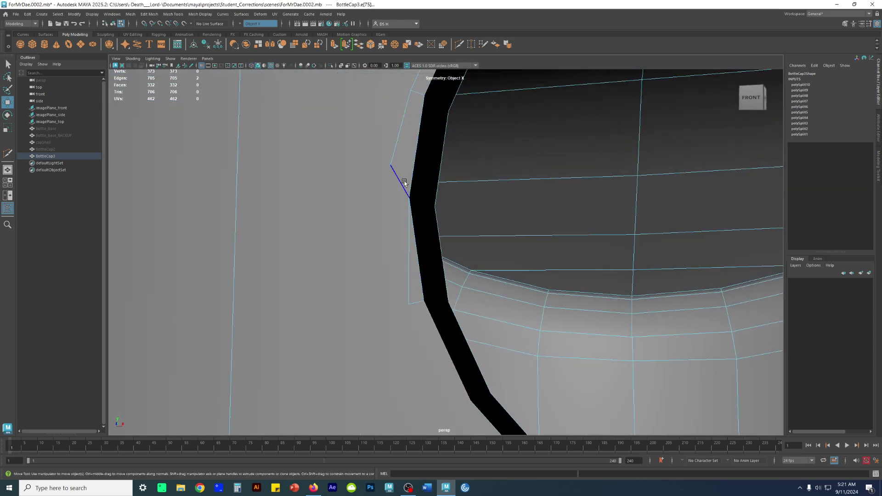
right_click_drag(428, 187, 208, 197, "alt")
middle_click_drag(594, 235, 437, 228, "alt")
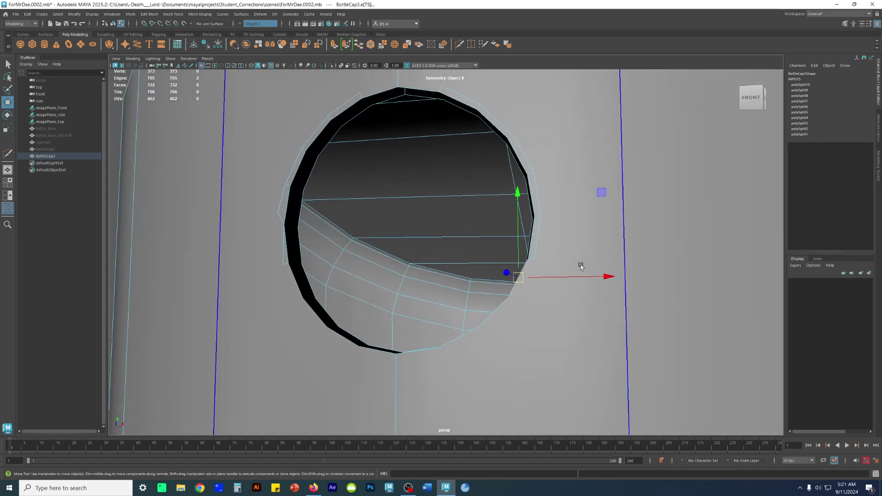
Undo the fifth mirrored face cut outside the hole's rim.
key("q")
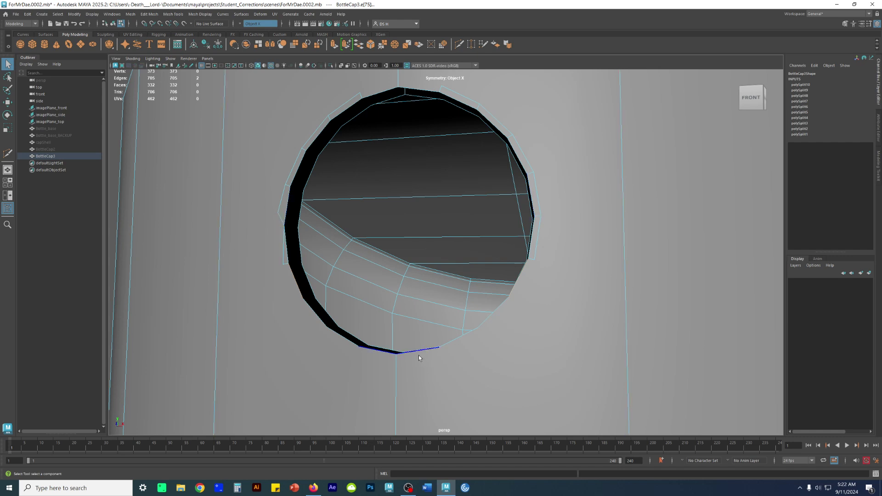
left_click(395, 335)
key("ctrl+z")
key("ctrl+z")
key("ctrl+z")
key("ctrl+z")
key("ctrl+z")
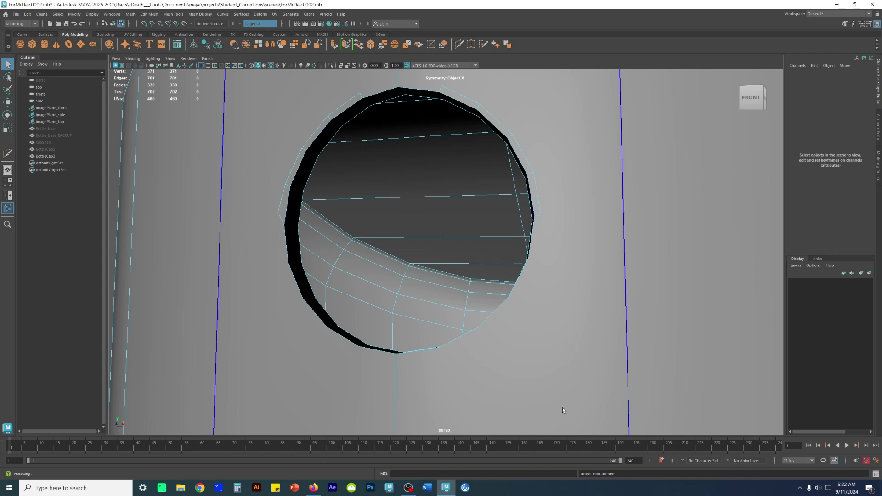
scroll(556, 395, "down", 3)
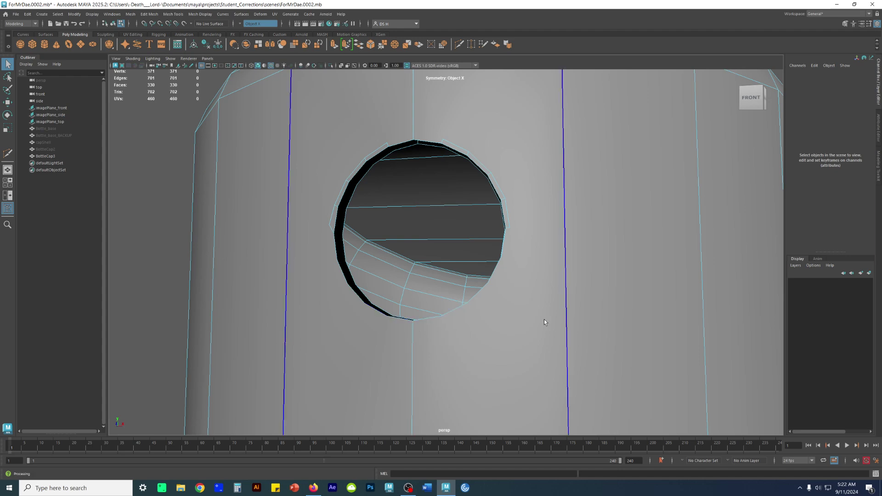
left_click_drag(535, 248, 633, 262, "alt")
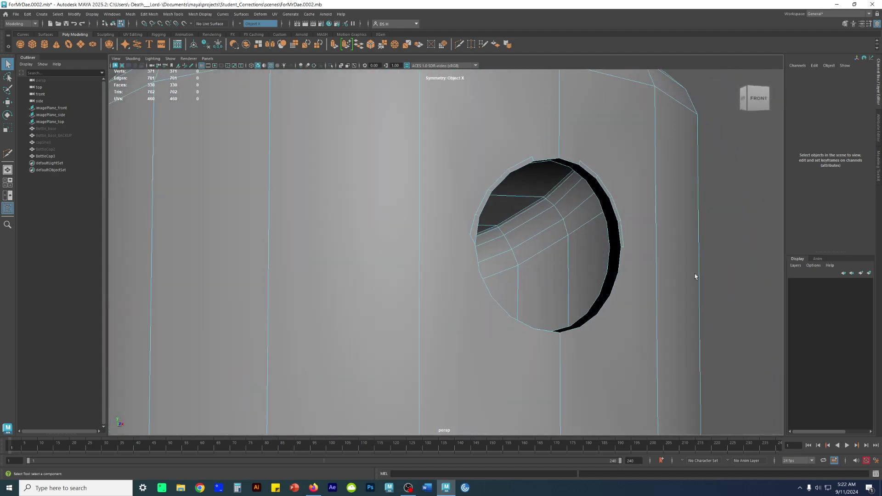
left_click_drag(775, 297, 649, 289, "alt")
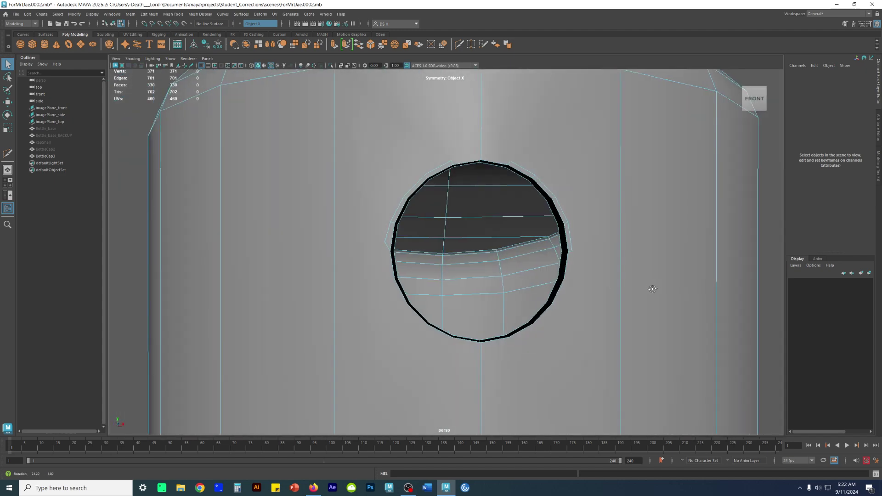
Examine the whole cap and its nozzle hole from the front in the perspective view.
scroll(641, 287, "up", 3)
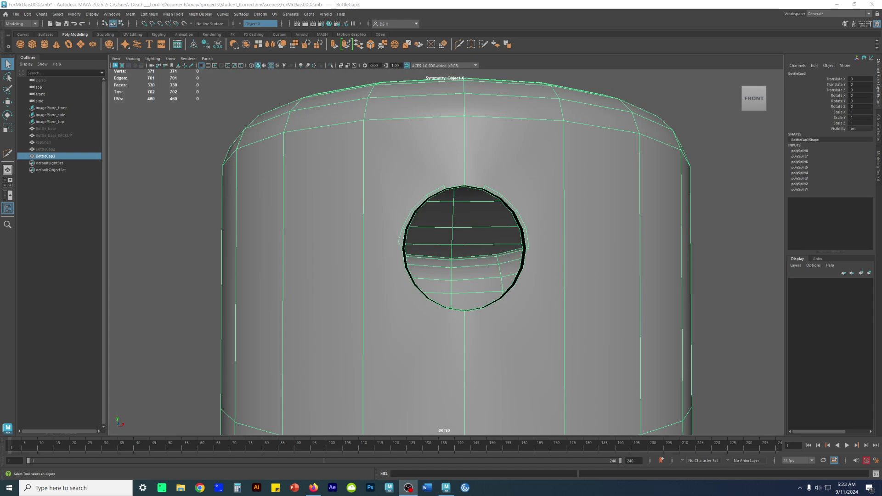
scroll(185, 265, "down", 5)
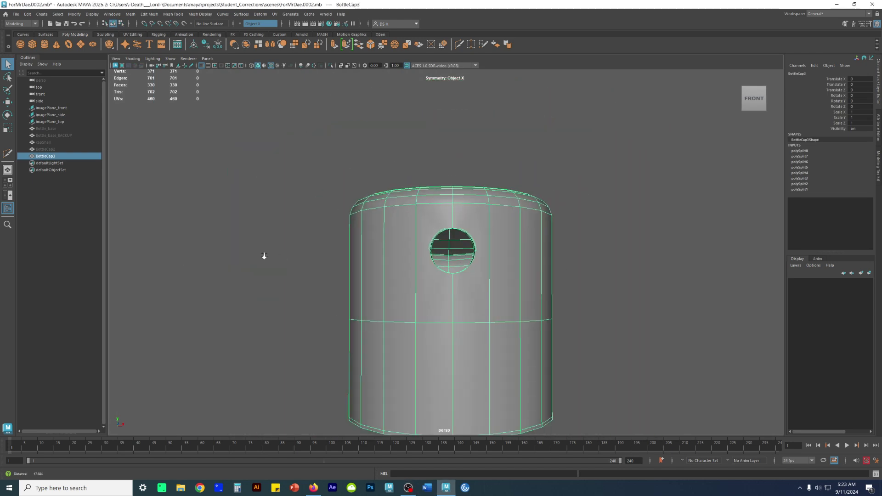
left_click_drag(282, 256, 399, 177, "alt")
key("w")
left_click_drag(461, 228, 455, 204, "alt")
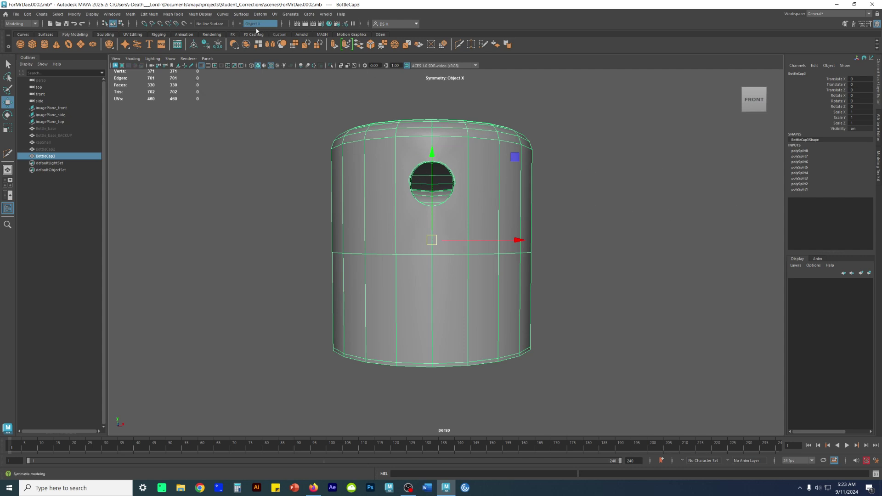
right_click_drag(471, 149, 556, 176, "alt")
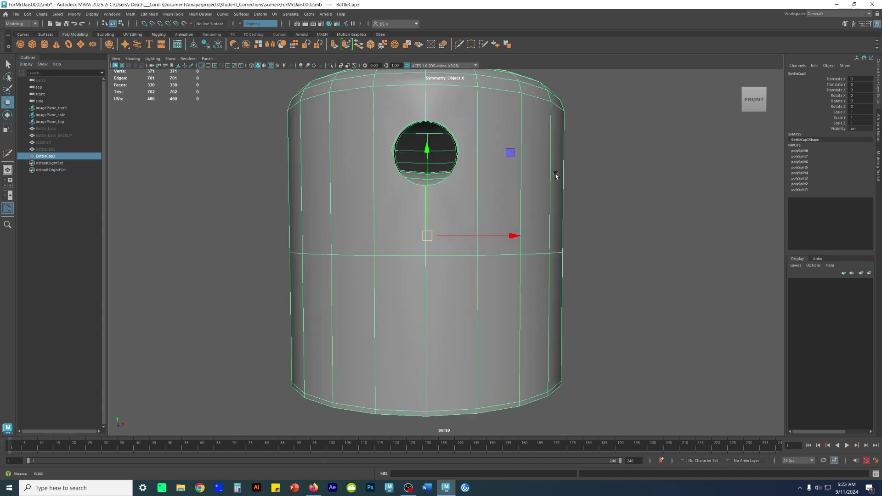
middle_click_drag(556, 176, 586, 190, "alt")
Examine the cap and its hole in the orthographic front view, in both wireframe and shaded display, with face selection active.
key("space")
key("space")
key("f")
right_click_drag(471, 200, 469, 214)
left_click(484, 258)
left_click(622, 213)
middle_click_drag(657, 249, 706, 203, "alt")
key("4")
scroll(702, 199, "up", 6)
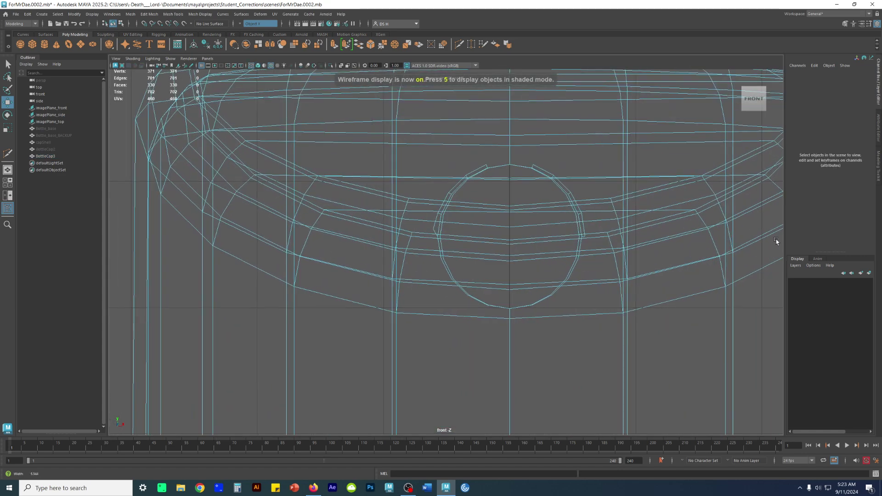
key("w")
scroll(526, 204, "down", 6)
scroll(406, 221, "down", 5)
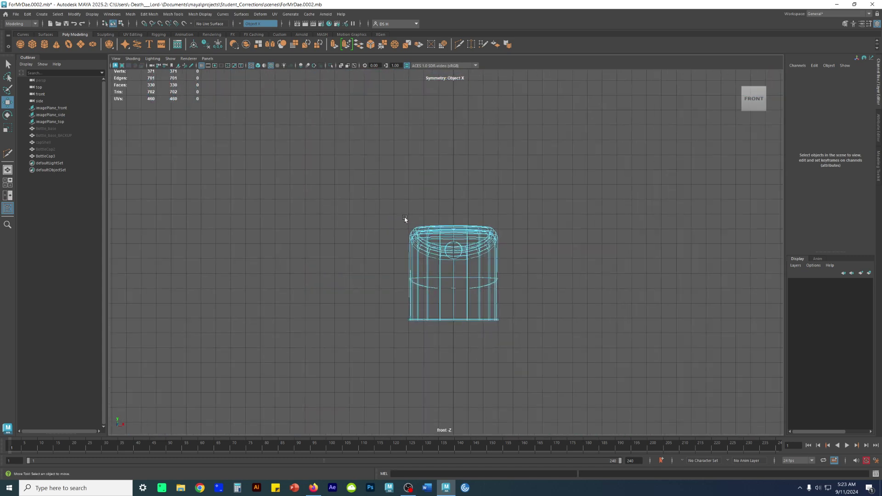
scroll(698, 342, "up", 4)
key("5")
scroll(536, 252, "up", 4)
scroll(422, 228, "up", 5)
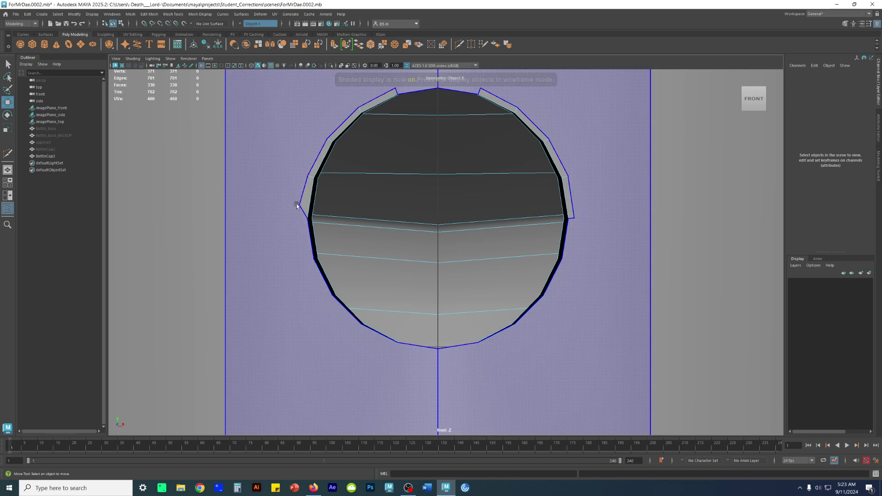
scroll(616, 248, "down", 8)
middle_click_drag(325, 203, 342, 173, "alt")
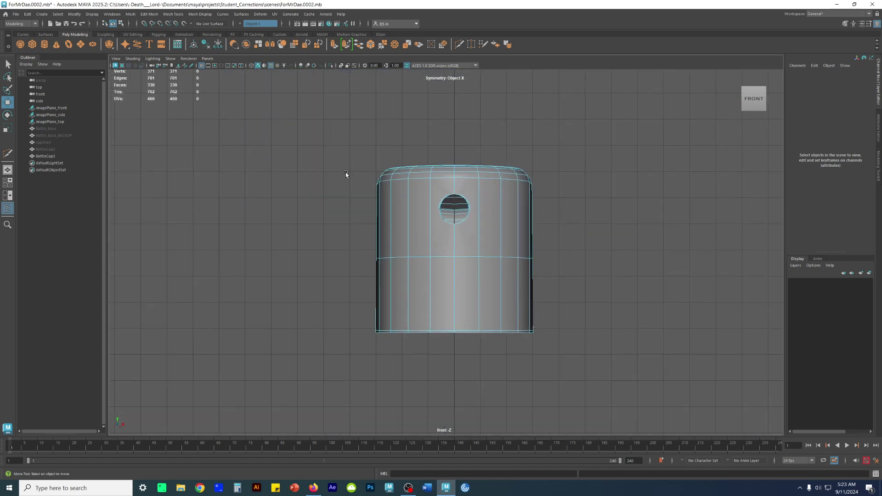
Turn off symmetry for selecting the cap's faces.
left_click_drag(314, 104, 449, 472)
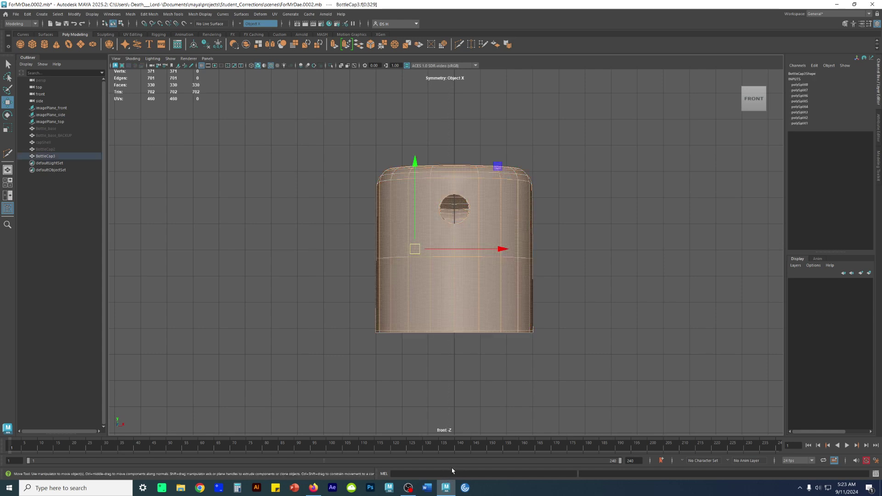
left_click(250, 23)
left_click(248, 27)
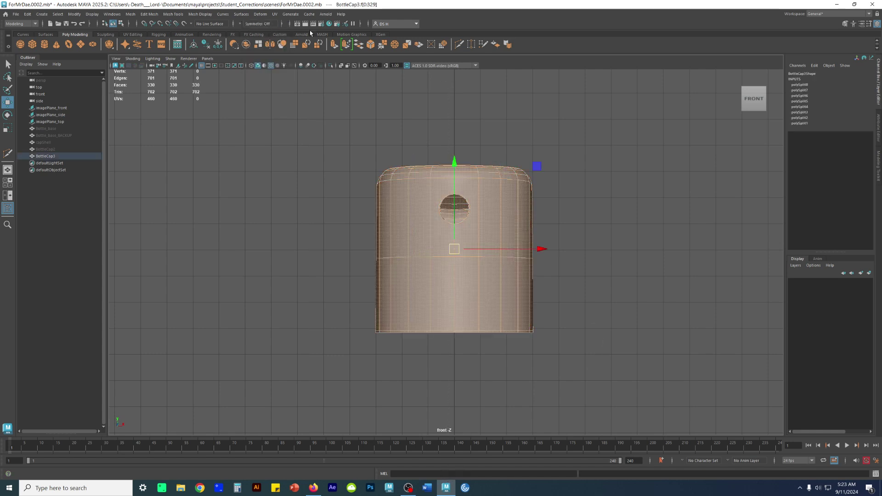
Select all faces on the cap's left half in the front view, including those at the back, and delete them.
left_click(301, 249)
left_click_drag(288, 120, 451, 436)
scroll(516, 287, "up", 2)
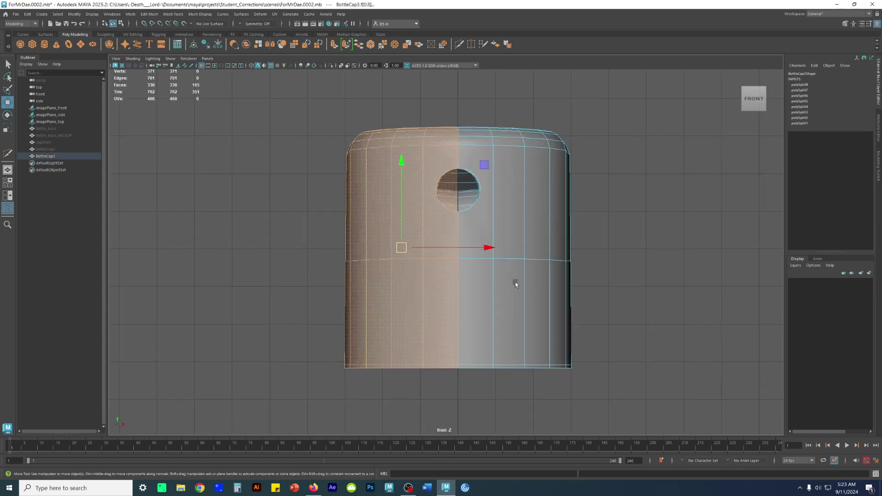
key("4")
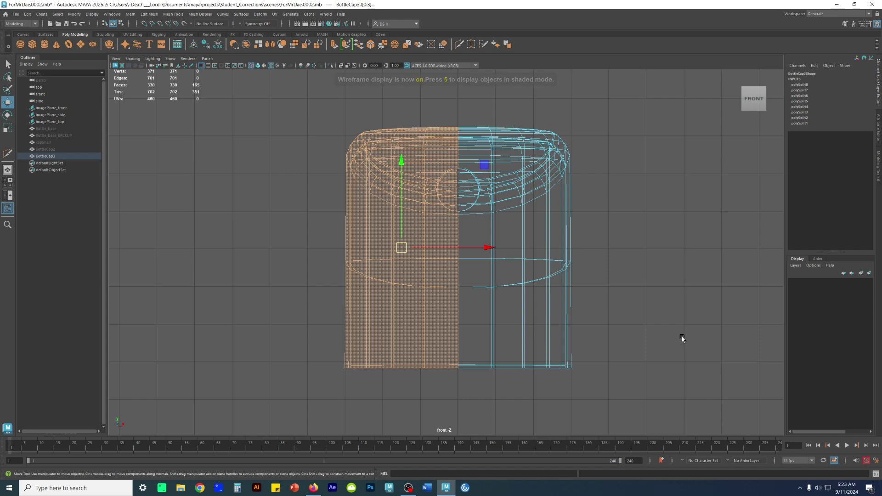
key("Delete")
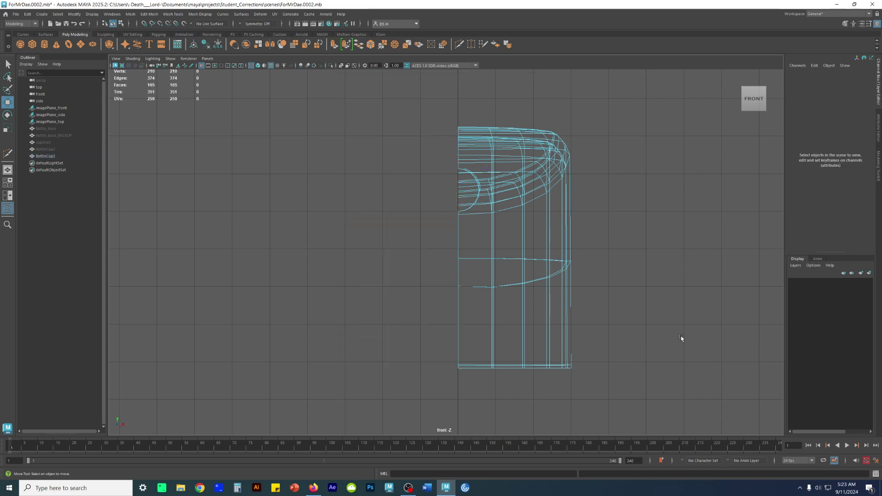
Return to object mode and delete the construction history of the remaining half cap.
key("F8")
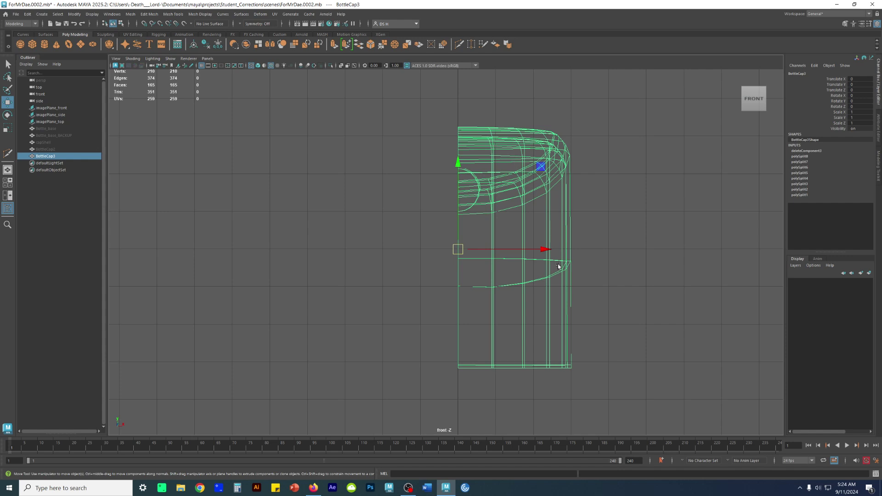
mouse_move(458, 250)
left_mouse_down()
mouse_move(528, 267)
mouse_move(463, 238)
left_mouse_up()
key("ctrl+z")
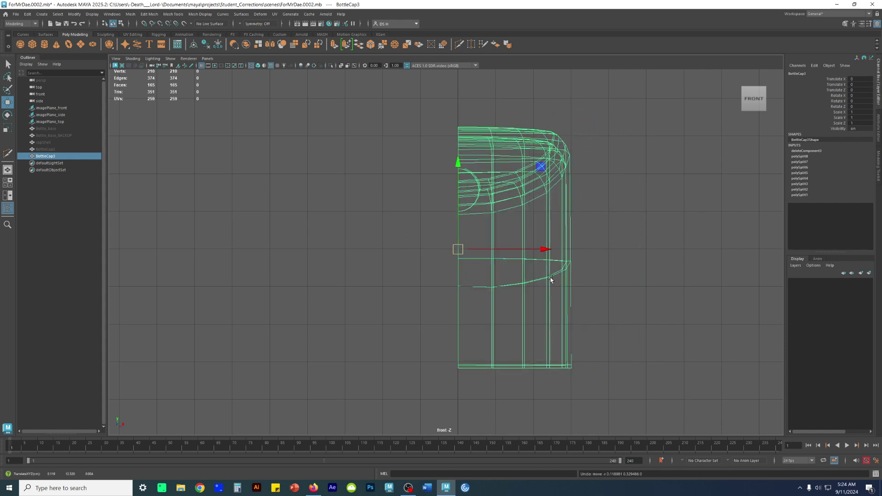
left_click(205, 47)
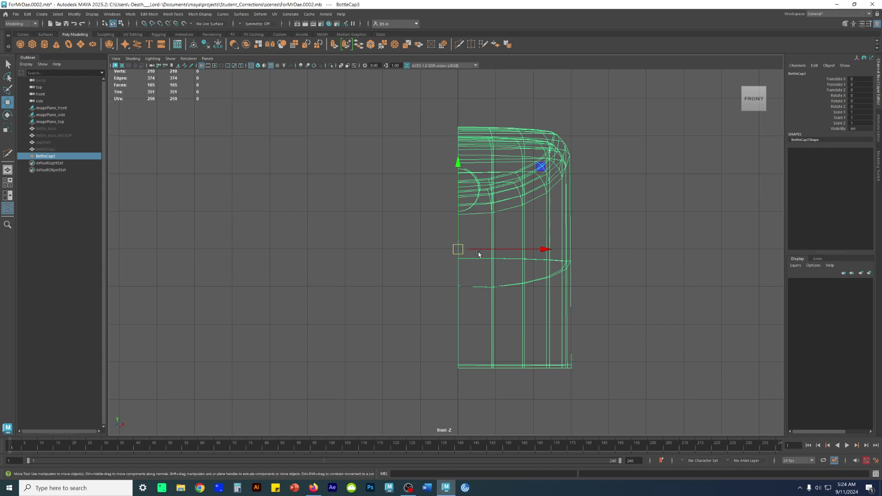
Select all vertices along the half cap's open centre edge in the front view.
scroll(478, 253, "up", 10)
right_click_drag(589, 323, 607, 328, "alt")
middle_click_drag(304, 288, 431, 337, "alt")
right_click_drag(430, 336, 653, 370, "alt")
key("f")
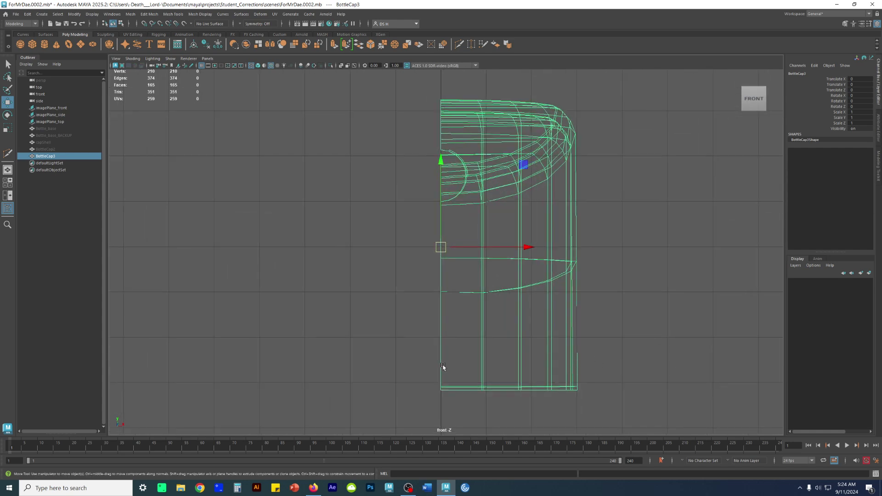
right_click_drag(522, 201, 420, 178)
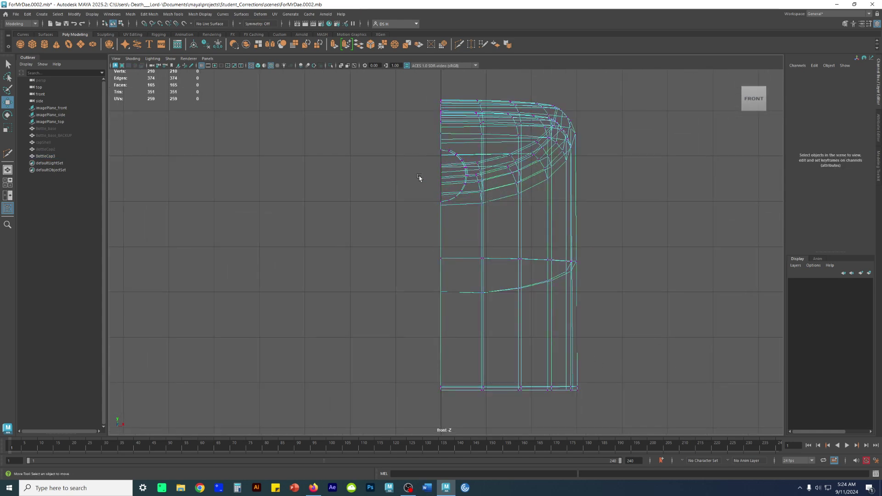
left_click_drag(421, 81, 444, 422)
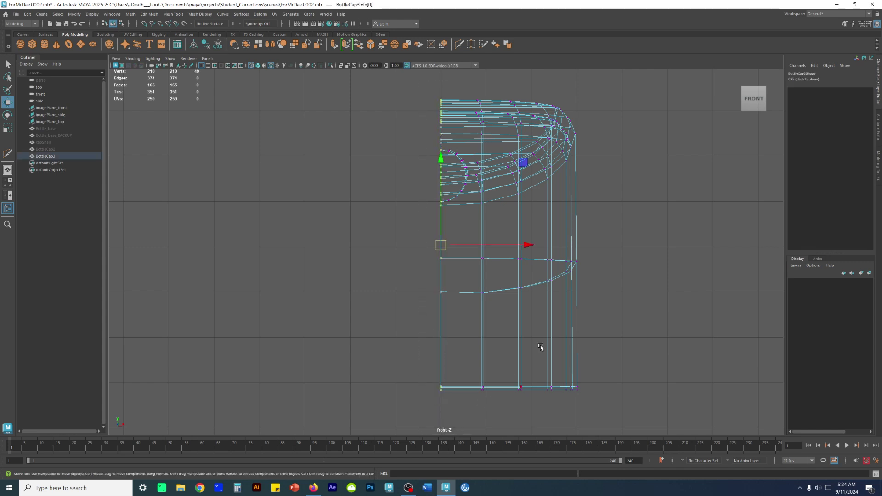
Try to flatten the selected centre-edge vertices by scaling them along X.
key("r")
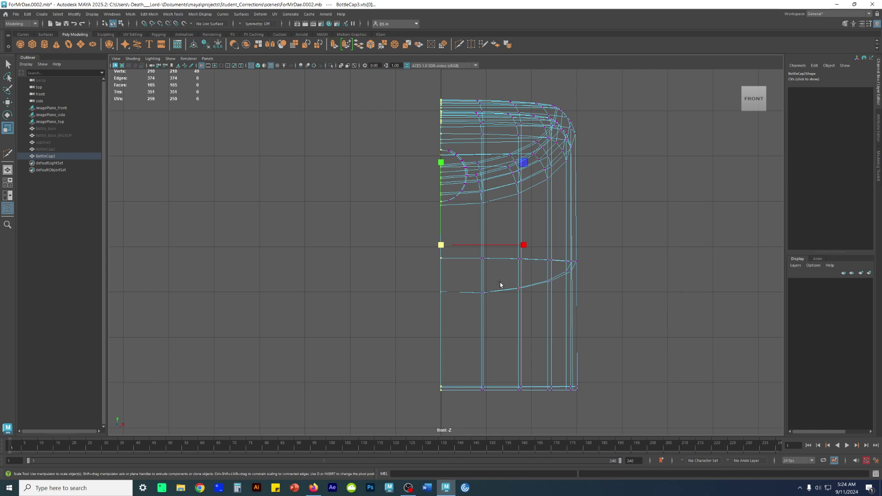
left_click_drag(524, 246, 451, 236)
left_click(384, 211)
key("ctrl+z")
Snap the centre-edge vertices along X onto the grid's centre line and return to object mode in shaded display.
key("w")
scroll(702, 289, "up", 6)
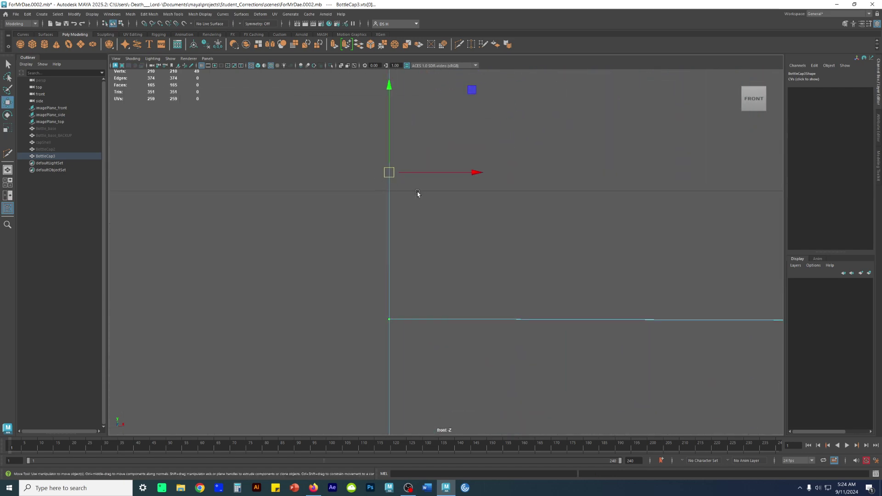
scroll(528, 197, "down", 2)
scroll(530, 199, "down", 3)
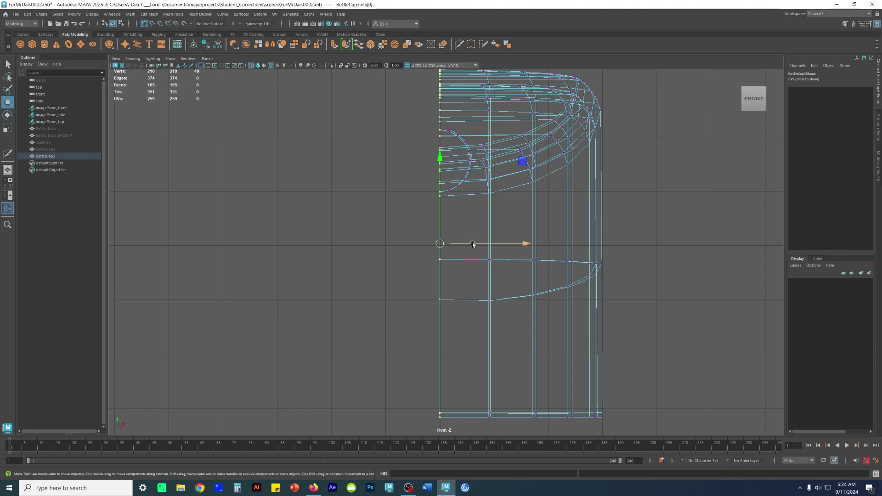
left_click_drag(526, 248, 423, 240)
right_click_drag(505, 316, 651, 162)
scroll(675, 195, "down", 1)
key("5")
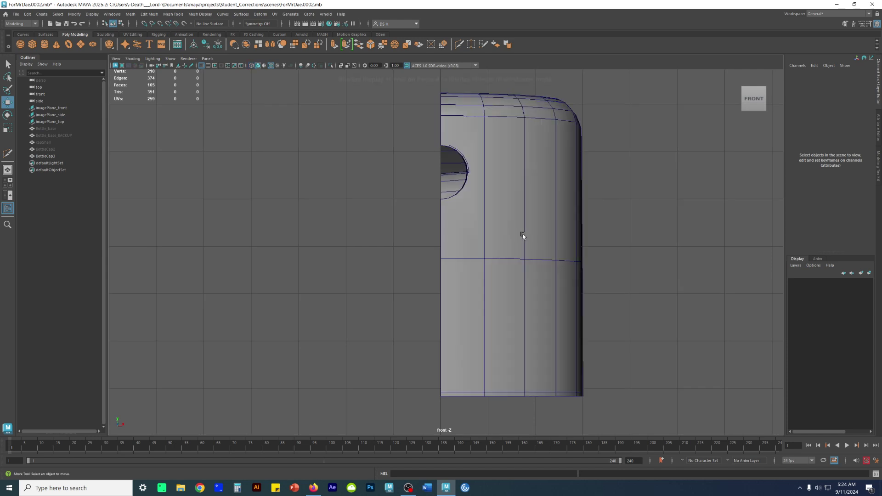
Open the Duplicate Special options for the half cap and reset the settings to their defaults.
left_click(490, 208)
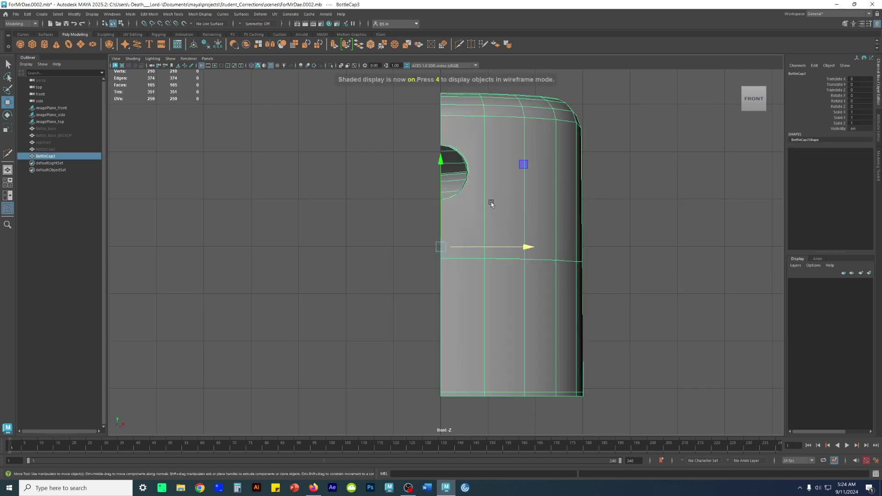
key("w")
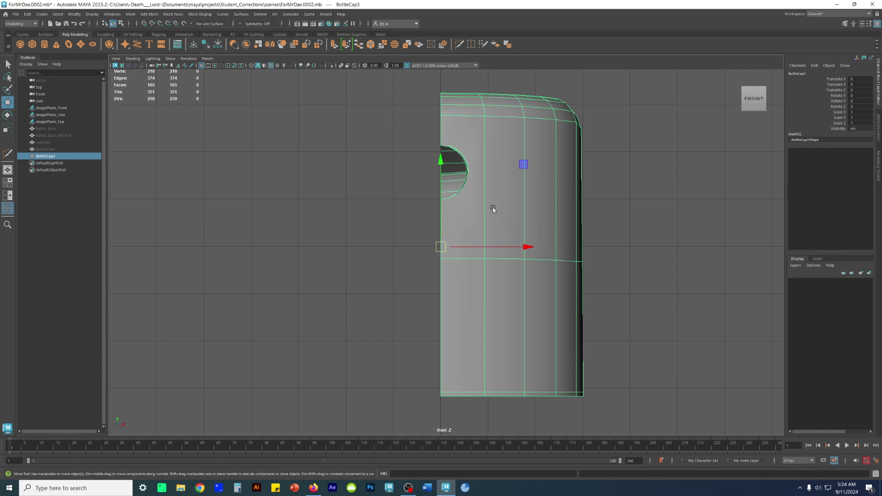
left_click(28, 14)
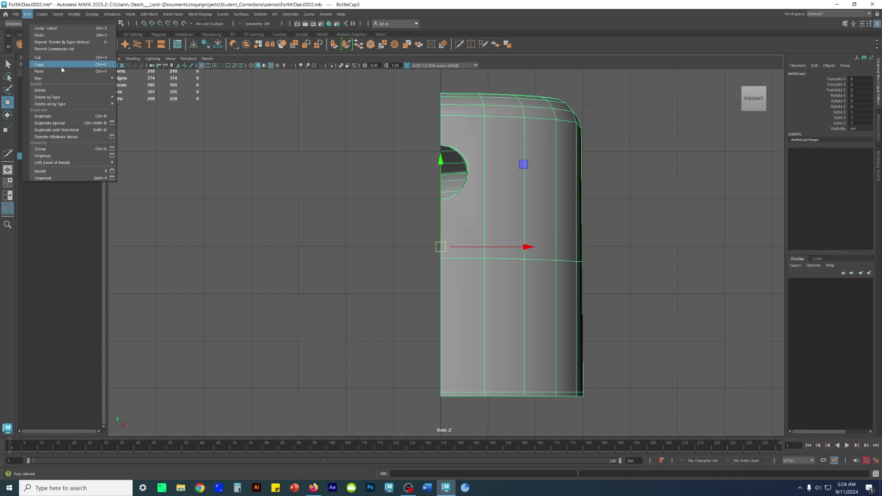
left_click(111, 123)
left_click_drag(542, 138, 222, 145)
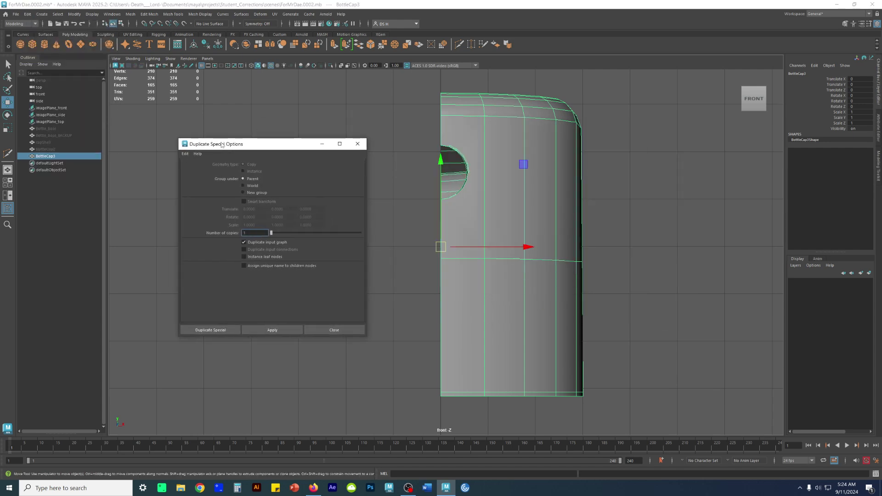
left_click(27, 14)
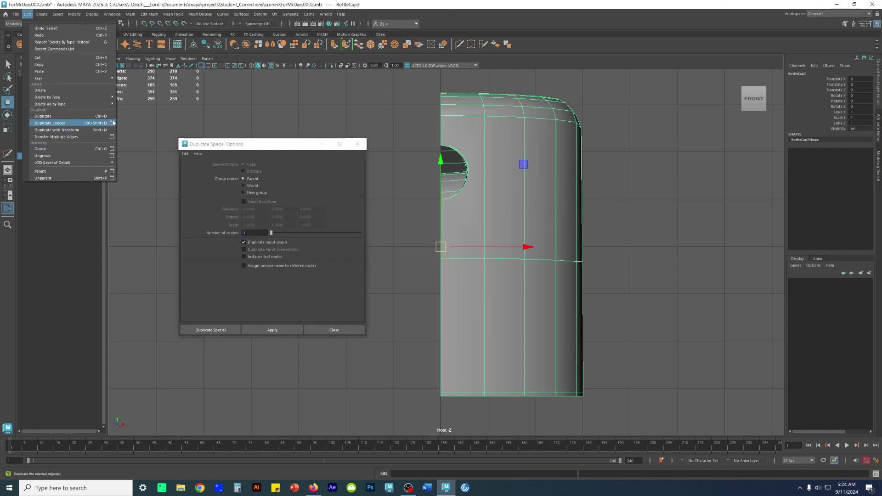
mouse_move(303, 144)
left_mouse_down()
mouse_move(346, 138)
mouse_move(318, 136)
left_mouse_up()
left_click(201, 146)
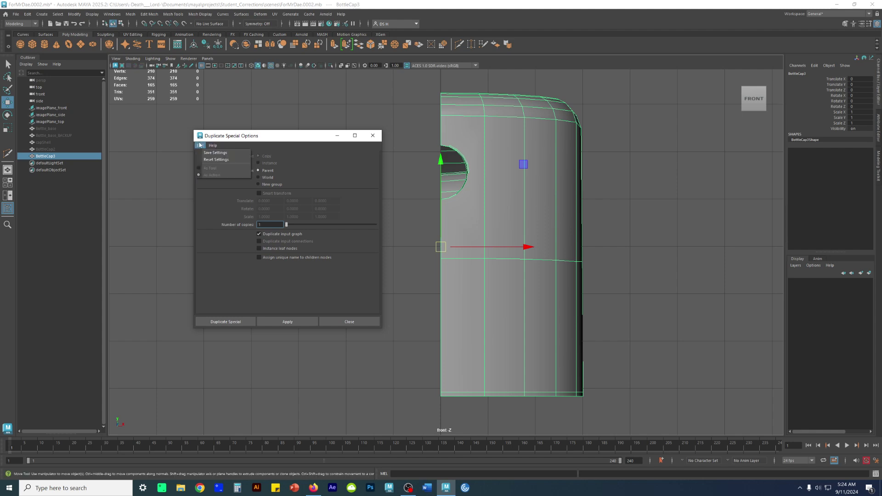
left_click(203, 159)
left_click_drag(250, 137, 247, 137)
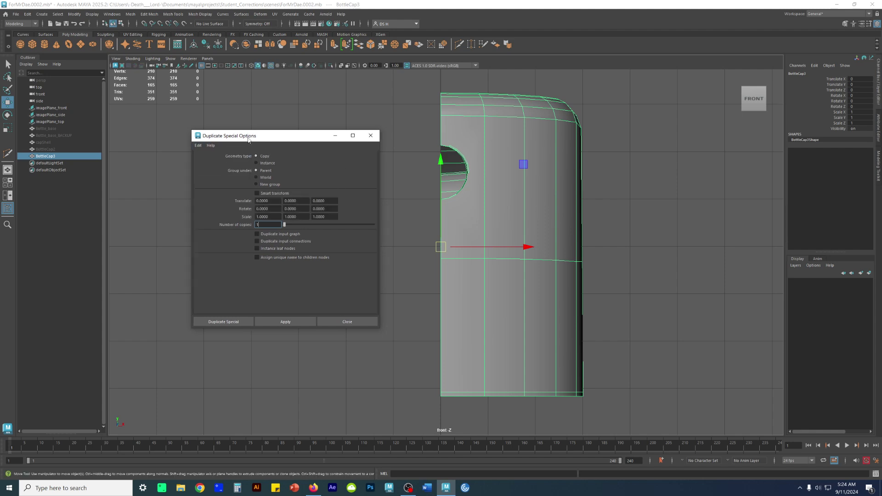
left_click(198, 146)
left_click(209, 160)
Duplicate the half cap as one instance with Scale X set to -1 to form the mirrored left half.
left_click(267, 164)
left_click(256, 216)
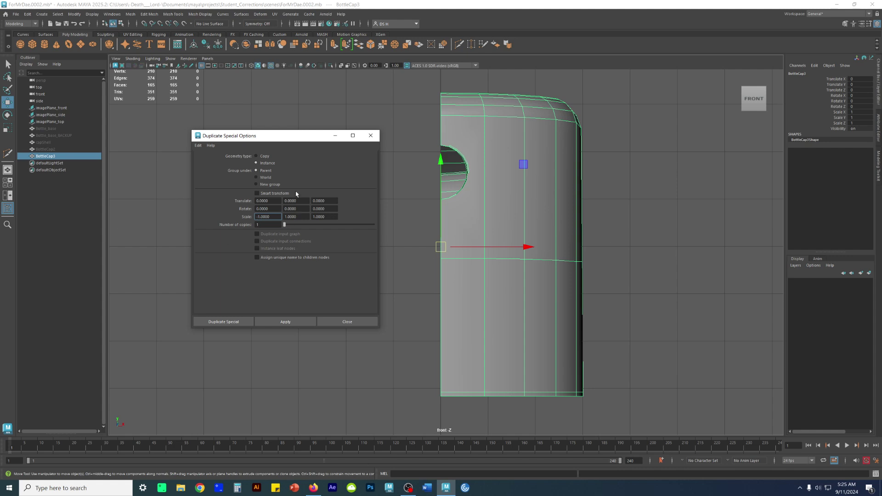
type("-")
type("-")
left_click(285, 321)
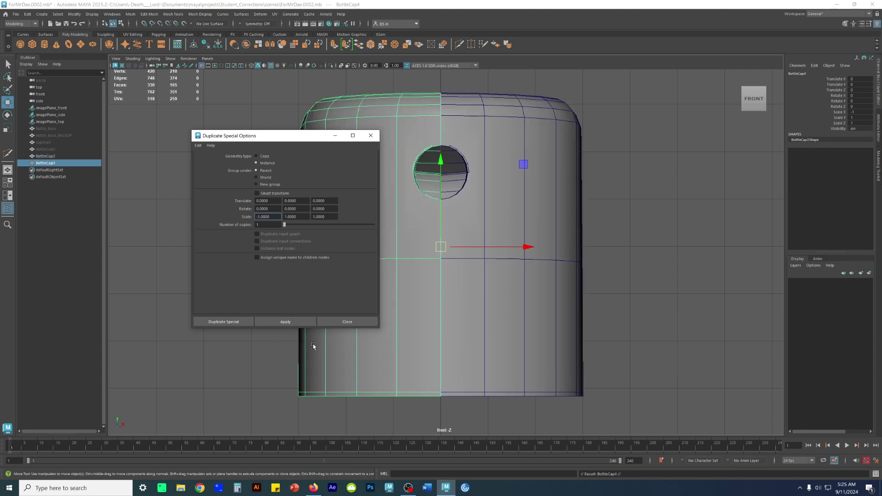
left_click(341, 323)
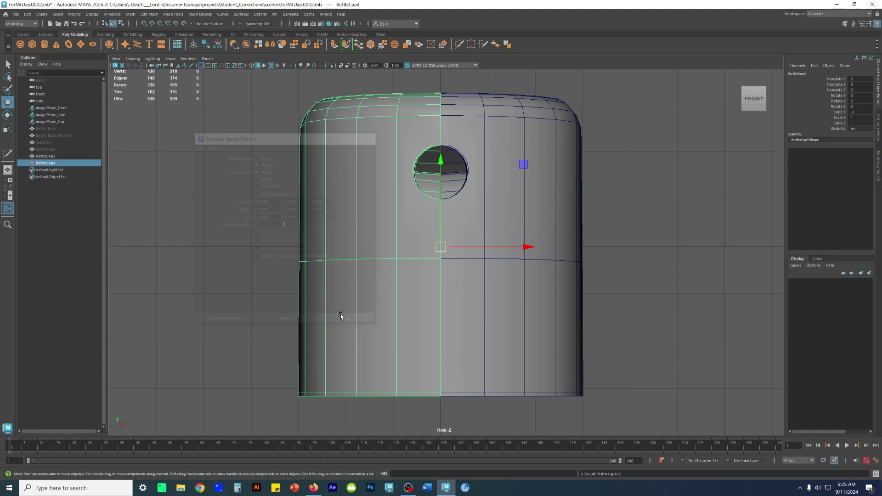
Rename the original right half as BottleCap_R and its mirrored instance as BottleCap_L.
left_click(64, 156)
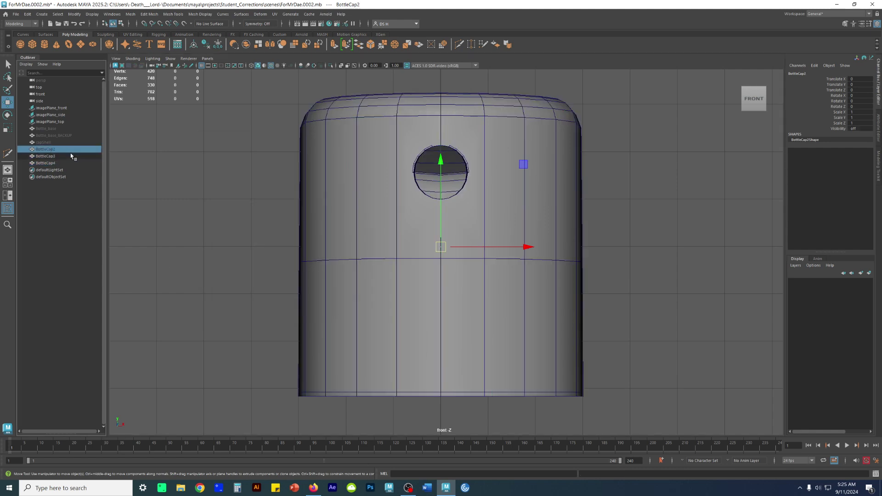
double_click(69, 157)
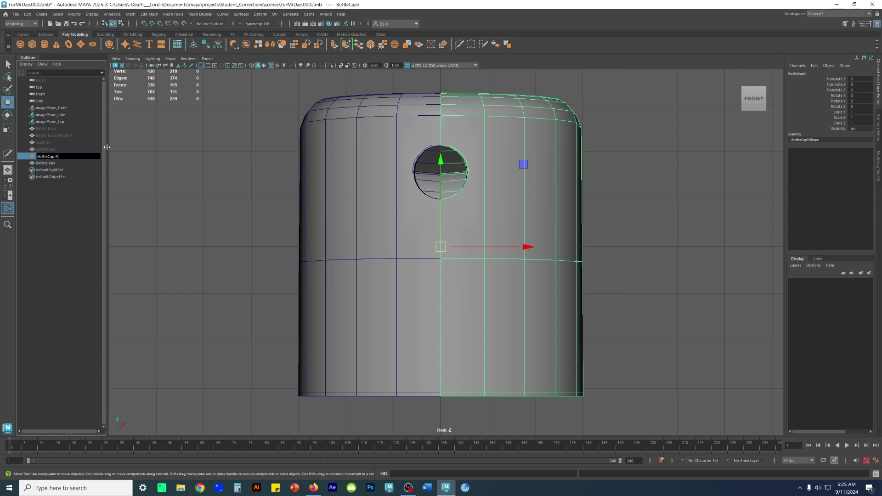
key("Return")
left_click(46, 163)
double_click(48, 164)
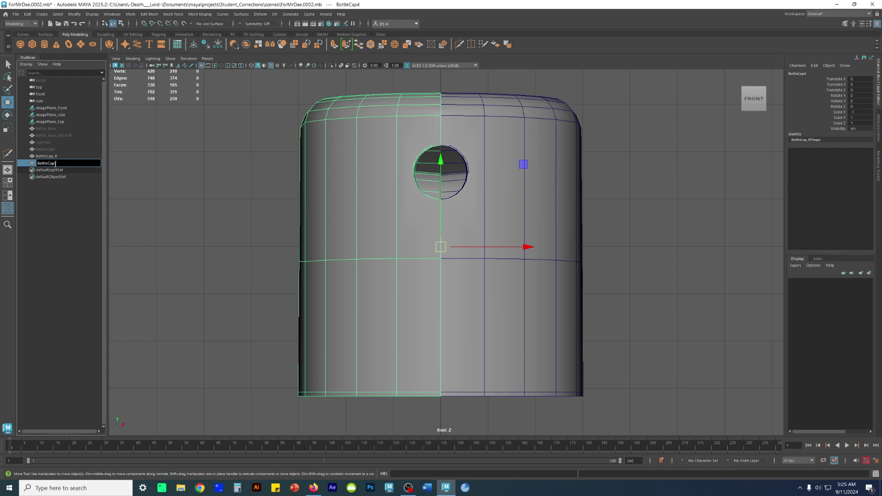
type("L")
key("Return")
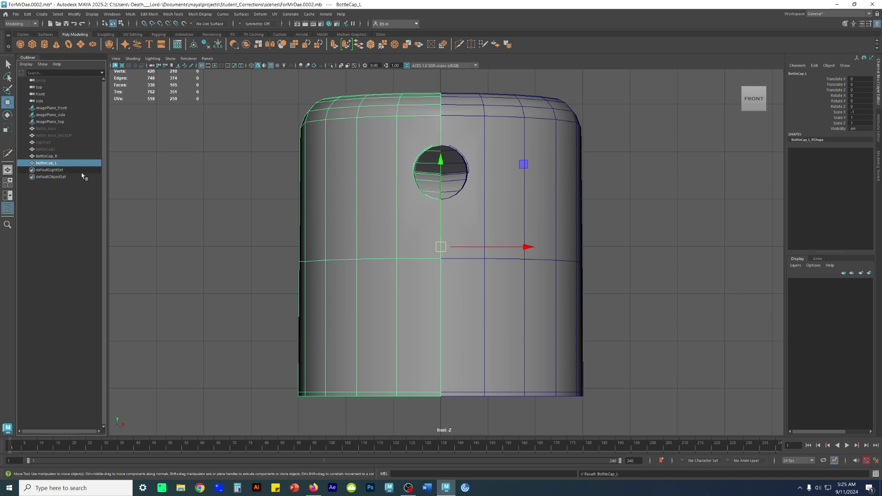
Test the mirrored instance by moving the right half's upper corner vertices, undo the move, and return to object mode.
left_click(622, 205)
middle_click_drag(495, 166, 492, 236, "alt")
left_click(460, 188)
left_click_drag(536, 145, 643, 271)
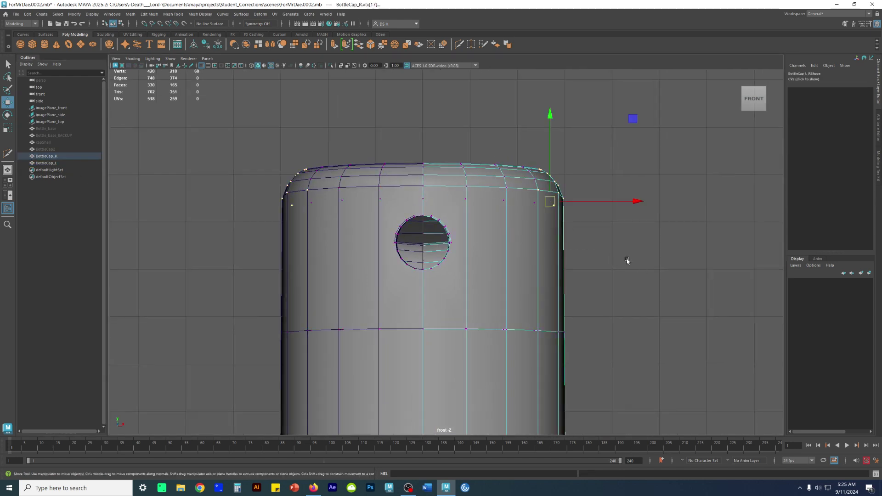
left_click_drag(550, 202, 561, 186)
key("ctrl+z")
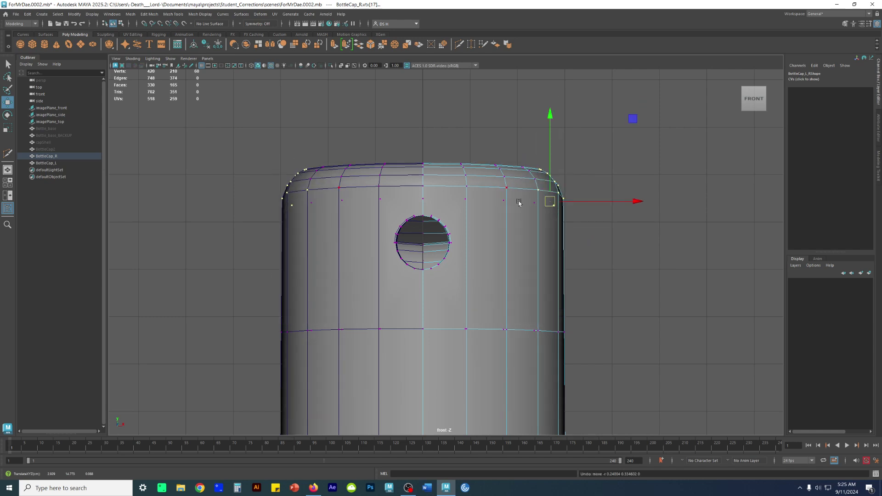
key("F8")
left_click(617, 199)
With Multi-Cut, extend the offset border around the nozzle hole on BottleCap_R one segment below its side midpoint, ending at the hole's corner.
right_click_drag(437, 193, 506, 234, "alt")
left_click(506, 234)
right_click_drag(442, 209, 484, 245, "alt")
middle_click_drag(484, 245, 509, 258, "alt")
scroll(510, 258, "up", 3)
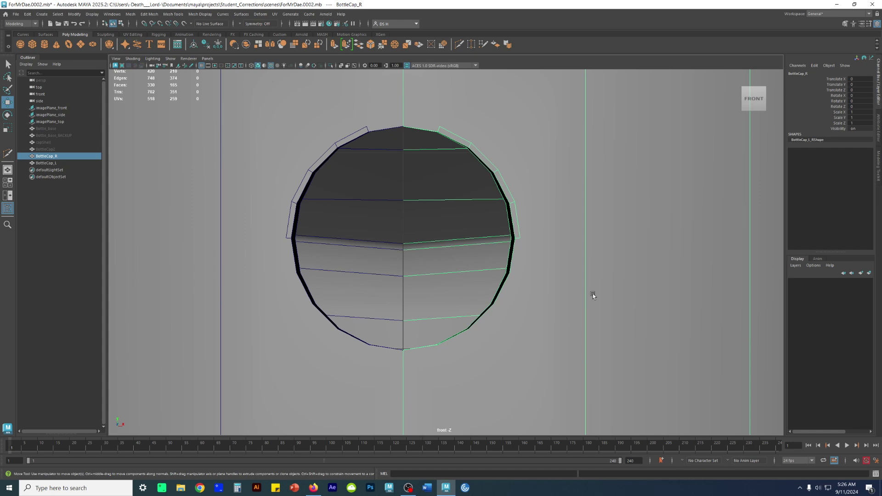
scroll(597, 293, "up", 3)
scroll(647, 229, "down", 4)
scroll(607, 249, "up", 3)
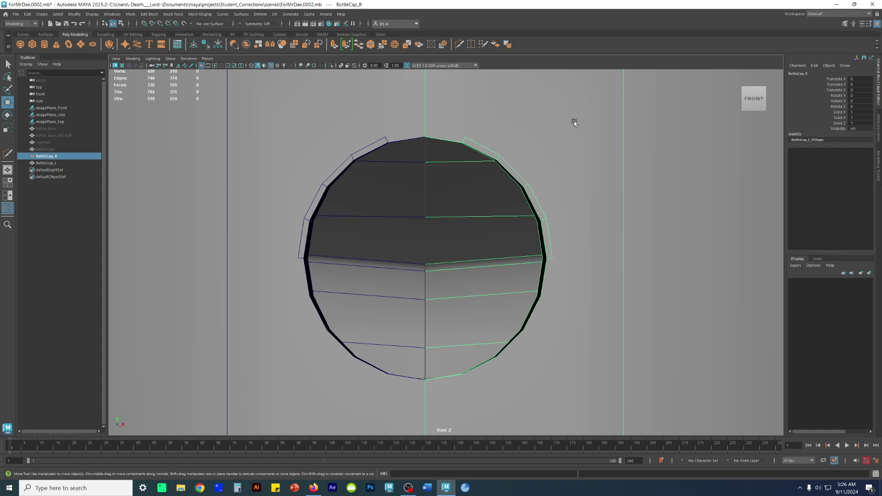
right_click_drag(570, 121, 527, 120, "shift")
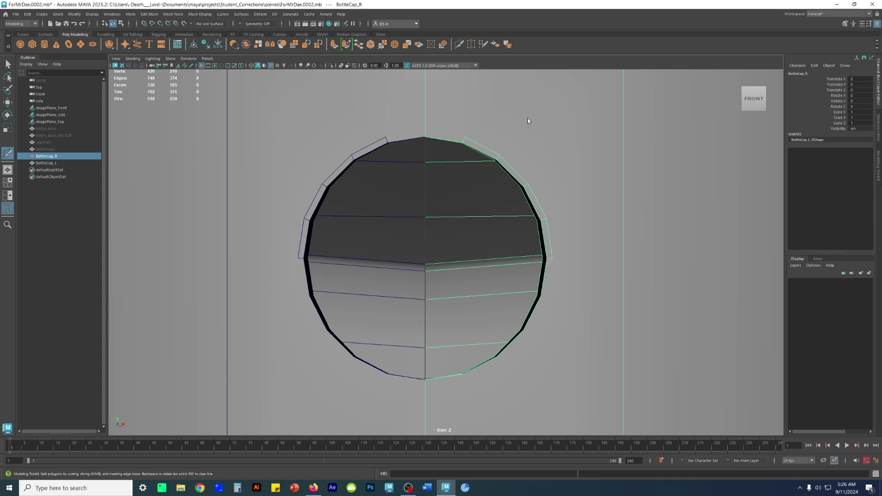
scroll(570, 274, "up", 5)
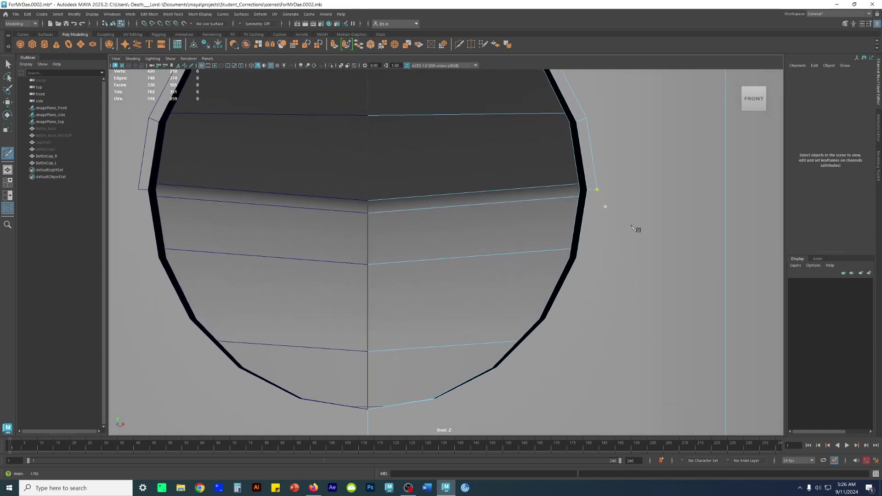
left_click(587, 261)
left_click_drag(579, 242, 568, 269)
left_click(569, 268)
key("w")
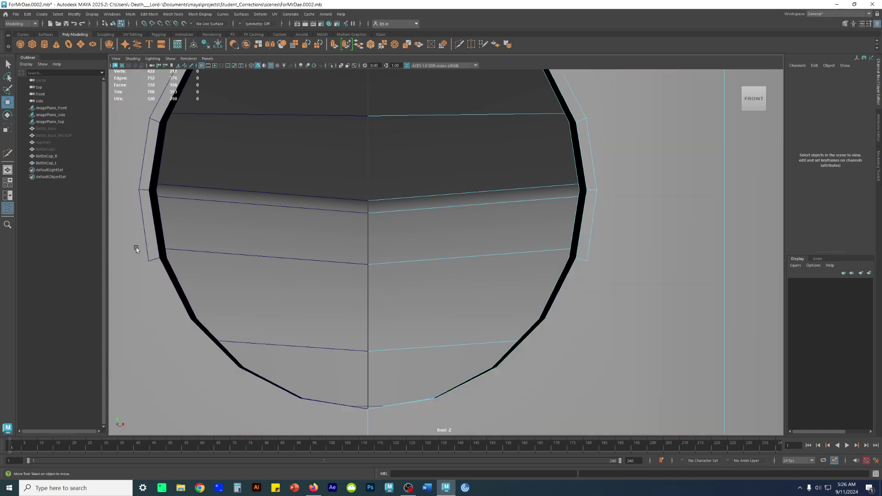
Cut two more offset border segments down the hole's lower curve on BottleCap_R, joining each one to its matching hole corner.
key("ctrl+shift+x")
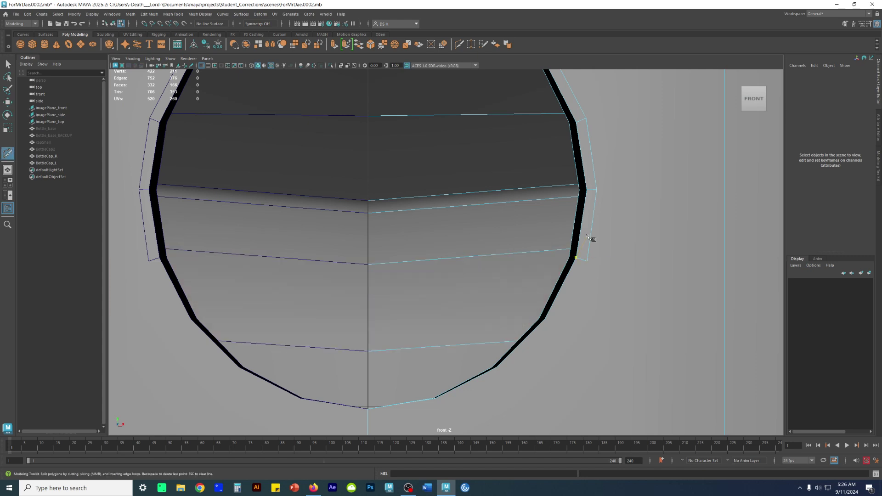
left_click(581, 275)
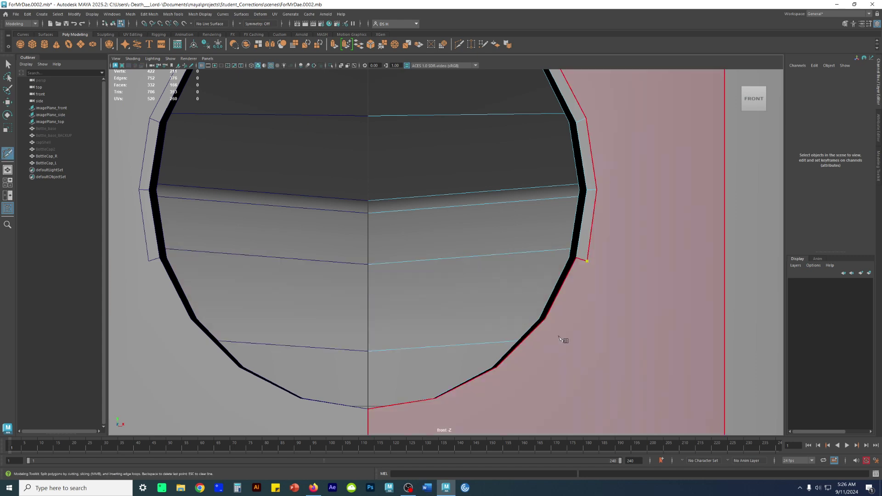
left_click(556, 326)
key("w")
middle_click_drag(600, 331, 620, 258, "alt")
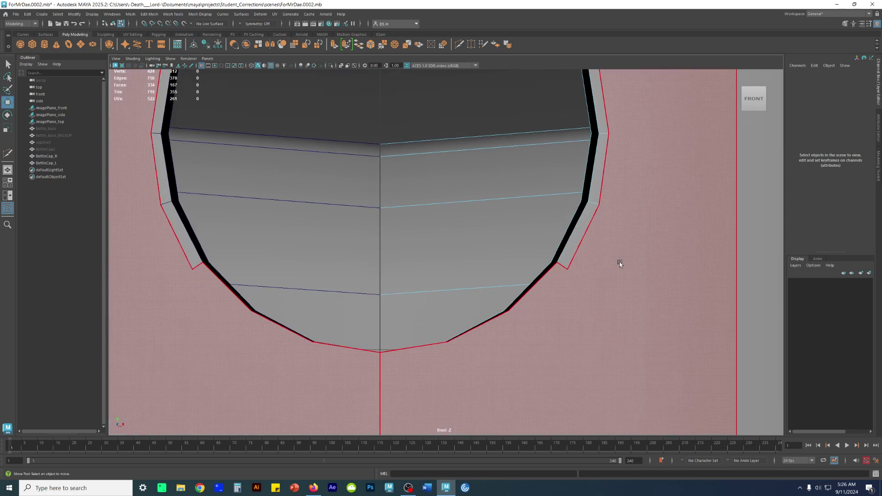
key("g")
left_click(567, 270)
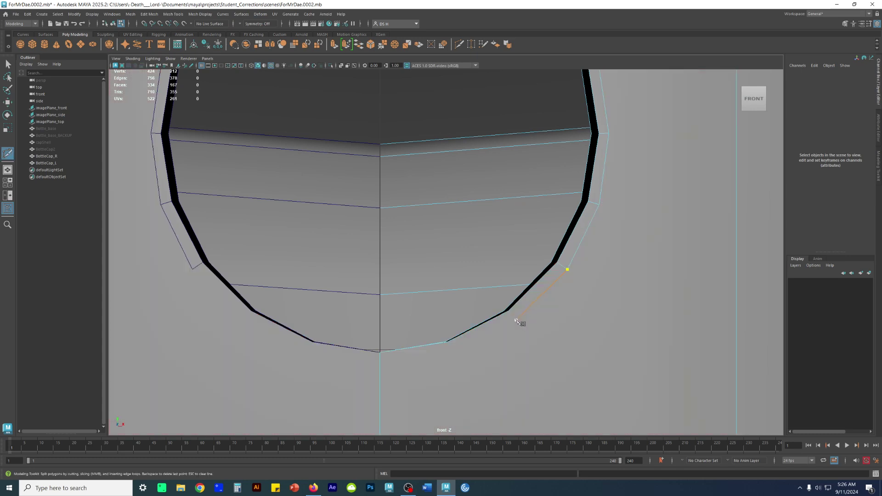
left_click(508, 311)
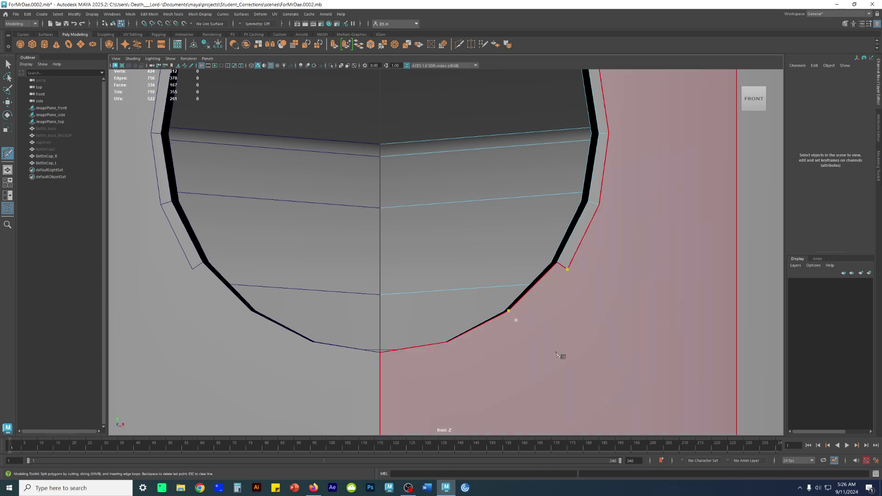
key("w")
middle_click_drag(557, 322, 613, 266, "alt")
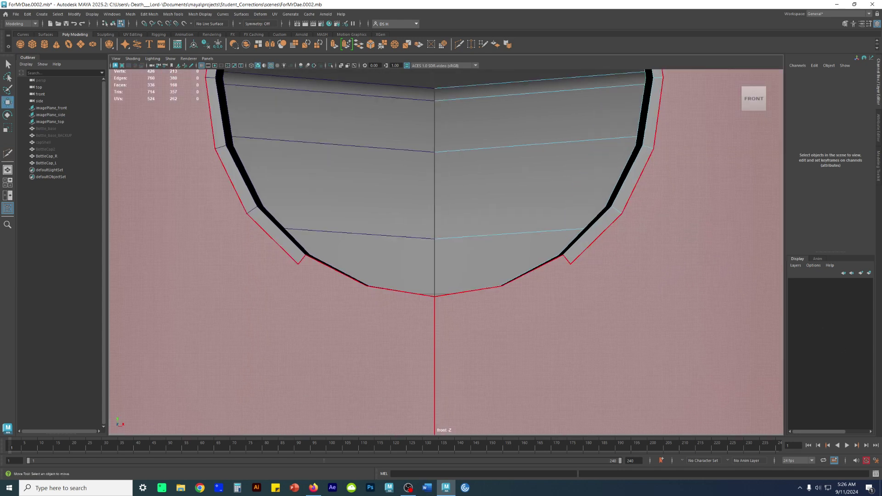
Cut the border segment leading to the last hole corner before the lower centre edge and join it to that corner.
key("y")
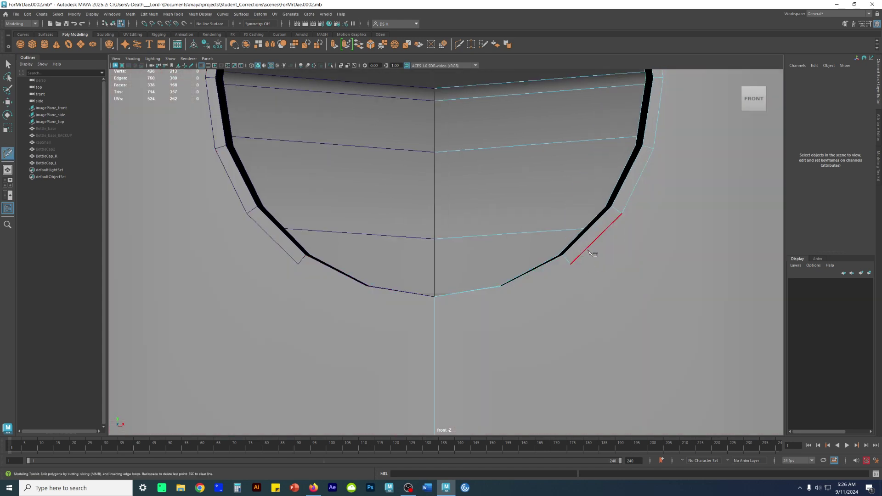
left_click(570, 264)
key("BackSpace")
left_click(570, 265)
left_click(507, 298)
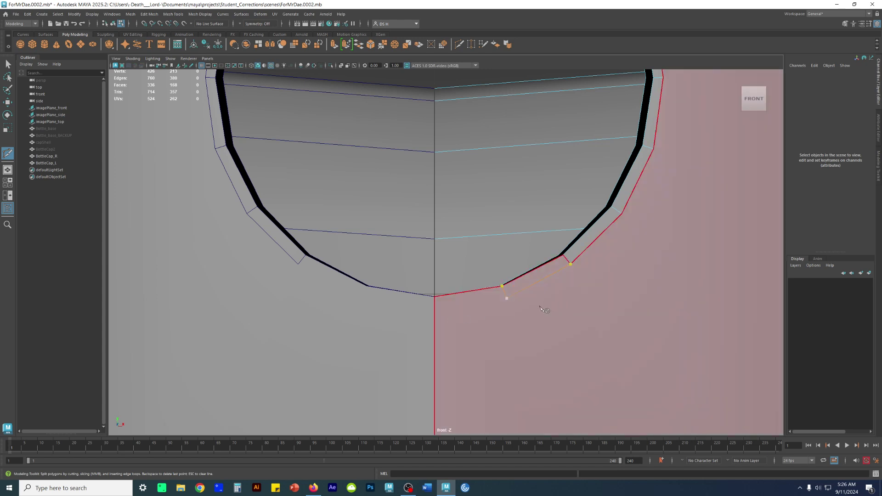
key("w")
Close the lower end of the border with a cut from its last vertex to the centre edge just below the hole.
key("g")
left_click(506, 298)
left_click(506, 298)
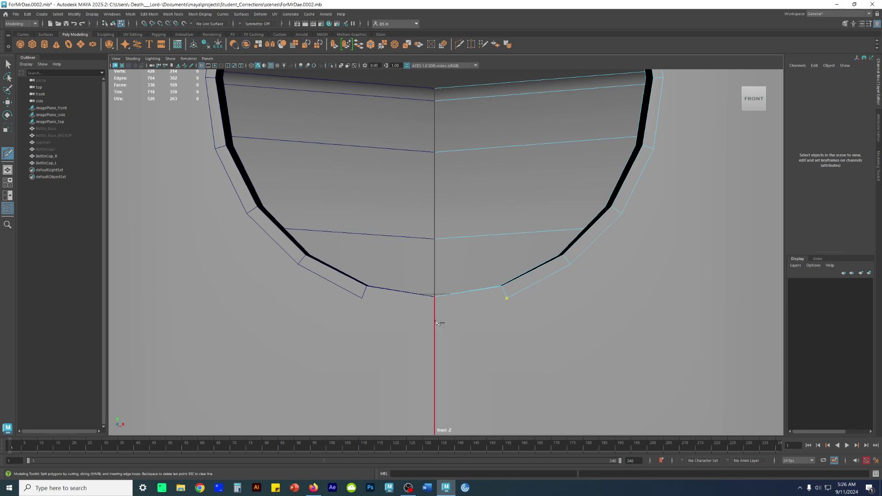
left_click_drag(435, 320, 436, 309)
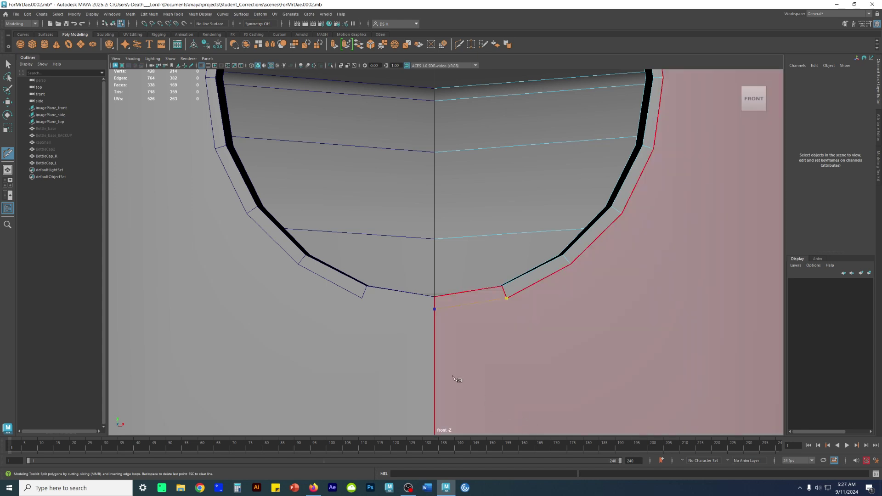
left_click_drag(436, 313, 456, 315)
key("w")
Close the upper end of the border with a cut from its last vertex to the centre edge just above the hole.
scroll(530, 330, "down", 10)
scroll(557, 249, "up", 8)
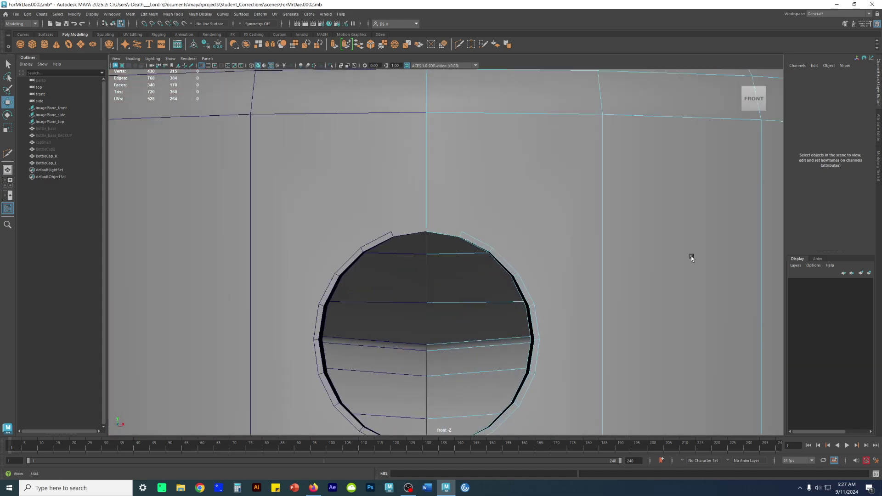
right_click_drag(691, 256, 745, 260, "alt")
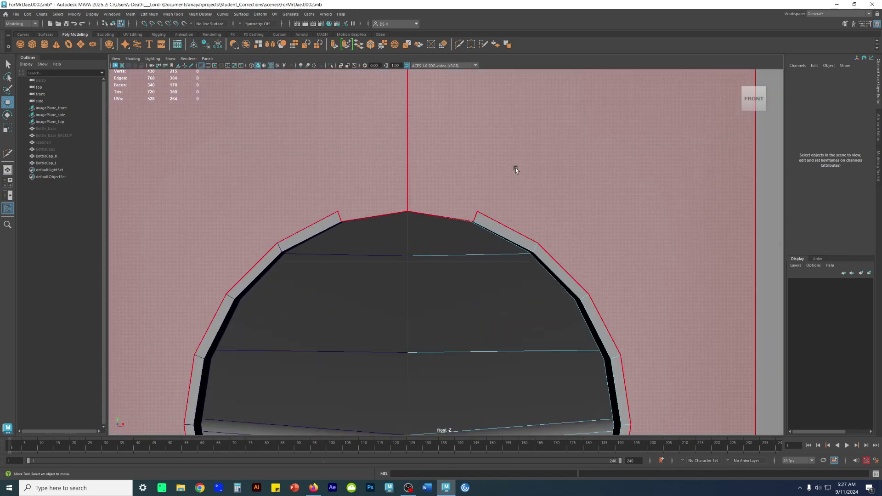
key("ctrl+shift+x")
scroll(522, 244, "up", 3)
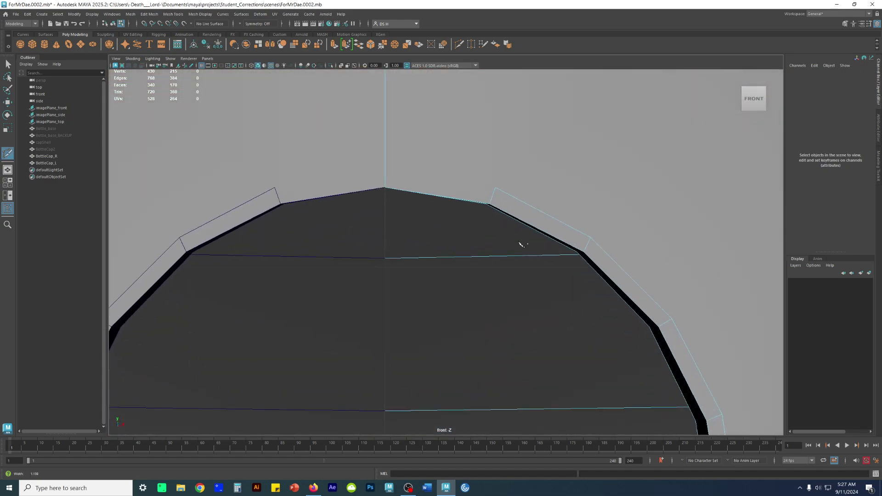
left_click(495, 188)
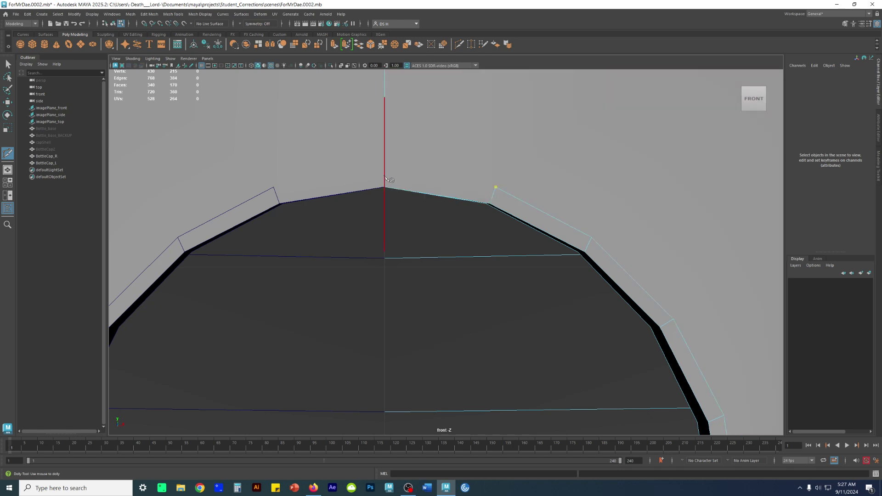
left_click(398, 174)
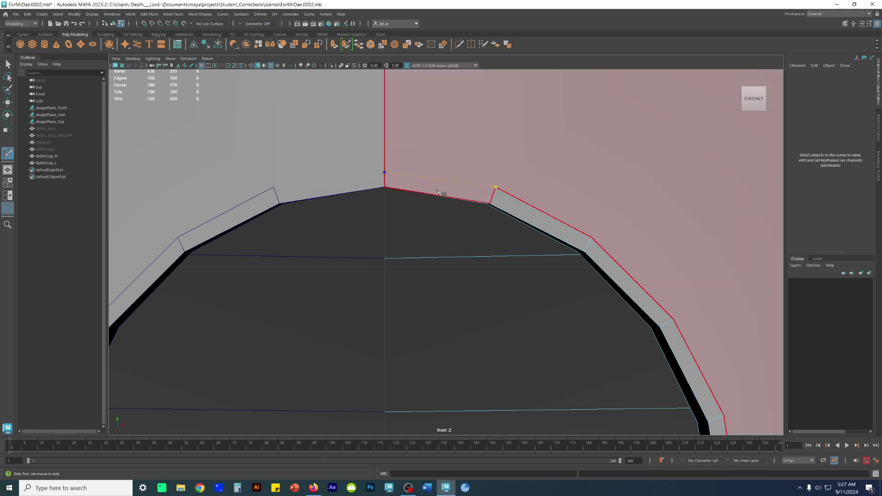
left_click(385, 169)
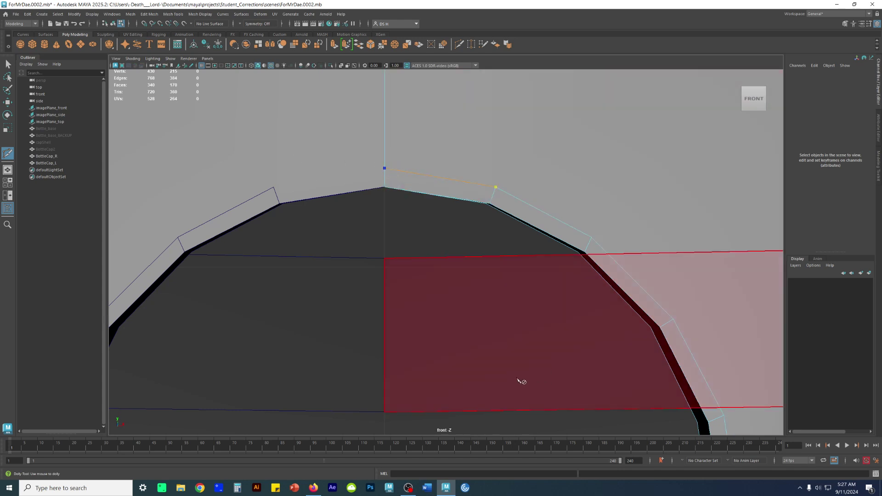
key("w")
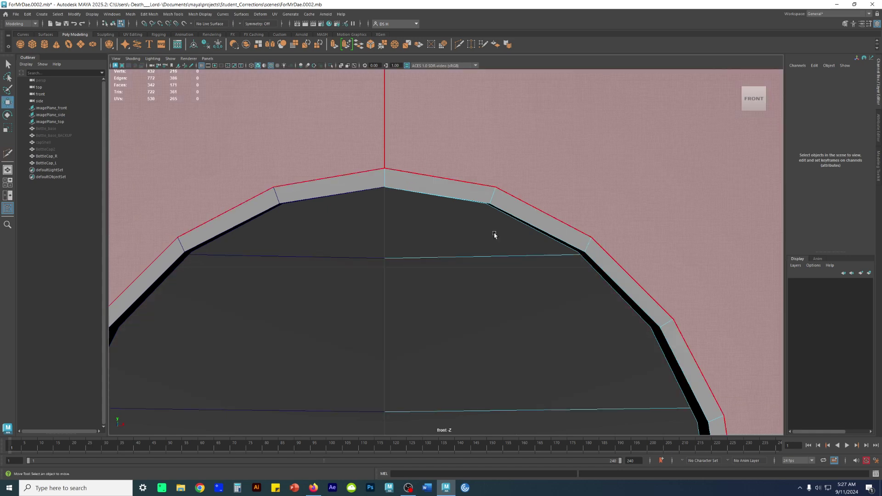
Return to object mode and examine both cap halves around the nozzle hole in perspective with the smooth mesh preview.
scroll(495, 236, "down", 10)
right_click_drag(495, 238, 565, 123)
left_click(566, 123)
key("space")
key("space")
left_click_drag(547, 213, 482, 230, "alt")
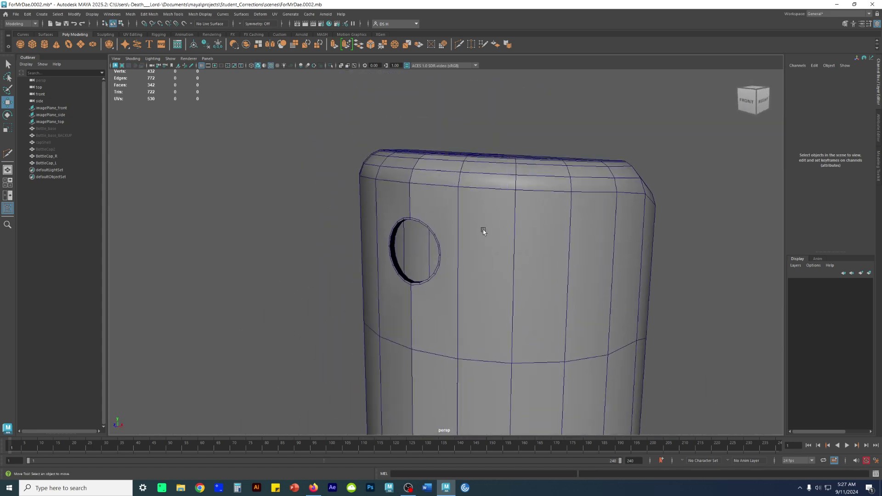
left_click(461, 197)
left_click(354, 140)
left_click_drag(354, 141, 461, 211, "alt")
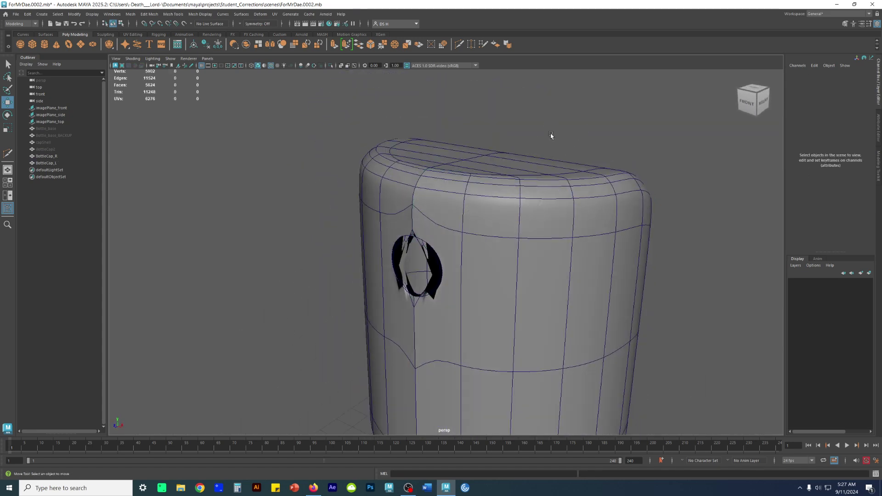
left_click_drag(514, 140, 550, 208, "alt")
left_click_drag(507, 355, 503, 233, "alt")
left_click_drag(527, 203, 547, 165, "alt")
Examine the hole's rim on BottleCap_R up close, comparing smooth preview with the unsmoothed mesh.
left_click(561, 145)
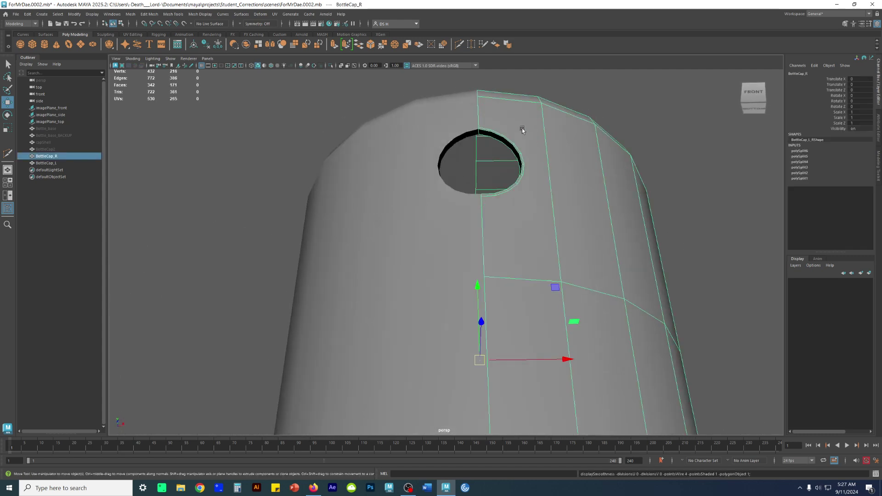
scroll(563, 242, "up", 5)
key("3")
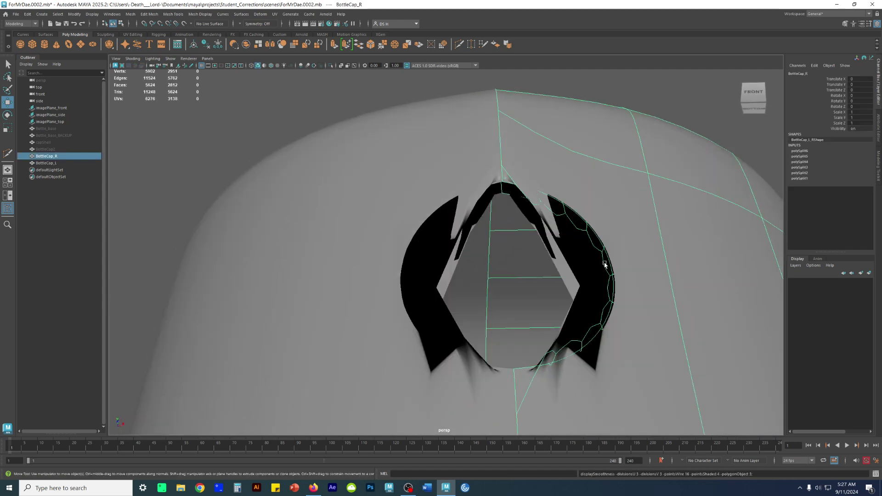
left_click(591, 180)
left_click_drag(591, 180, 588, 312, "alt")
scroll(584, 308, "up", 4)
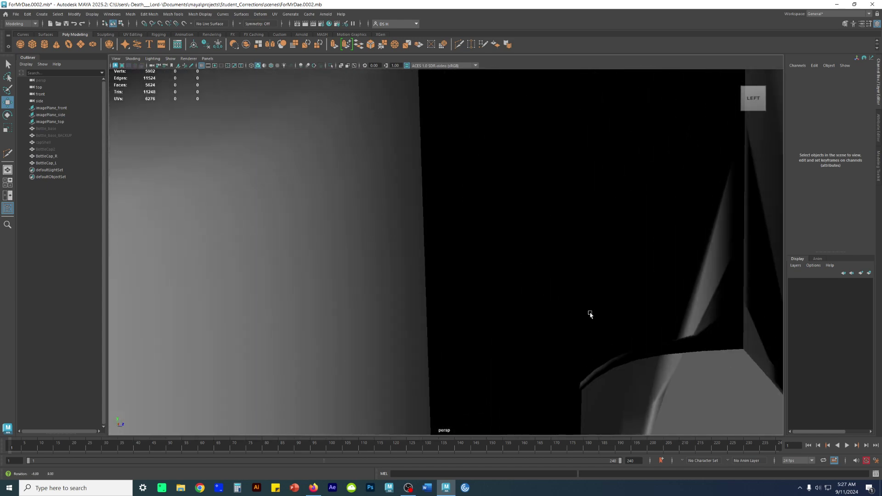
left_click(614, 297)
middle_click_drag(659, 311, 659, 270, "alt")
key("1")
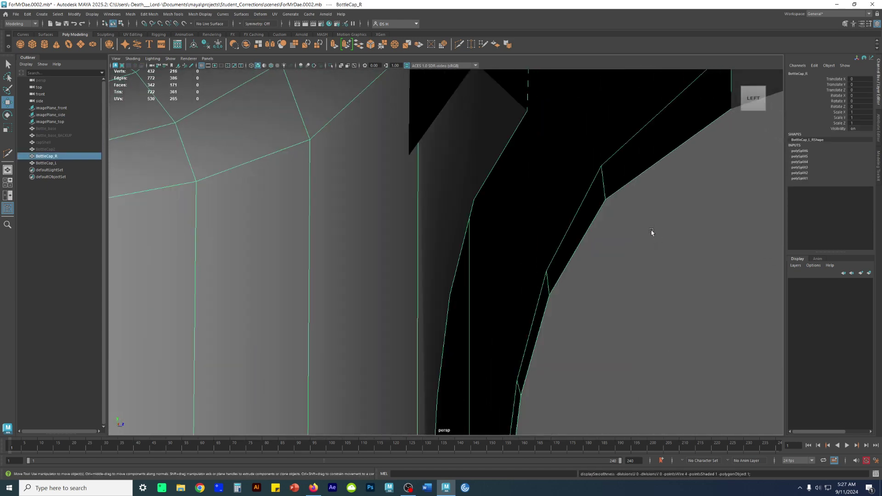
left_click_drag(635, 222, 430, 147, "alt")
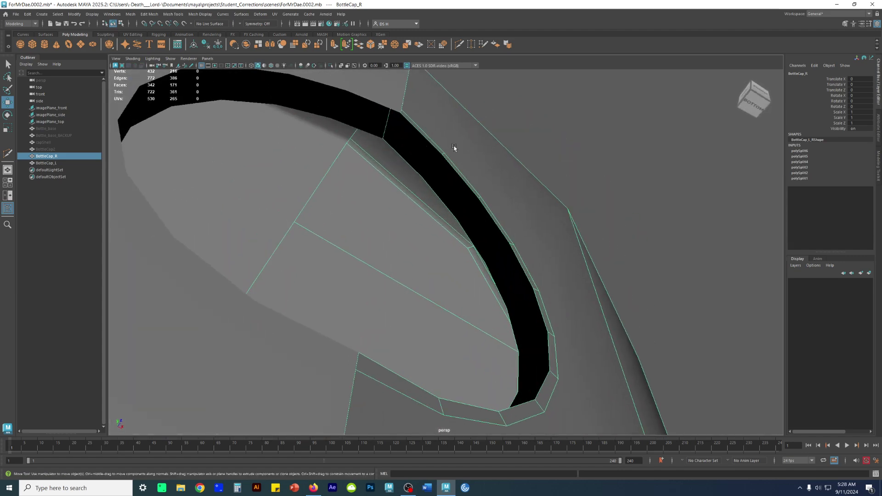
Bridge the inner and outer rim edges beside the centre seam above the nozzle hole on BottleCap_R, and save incremental scene version 0003.
right_click_drag(460, 143, 473, 53)
left_click(405, 162)
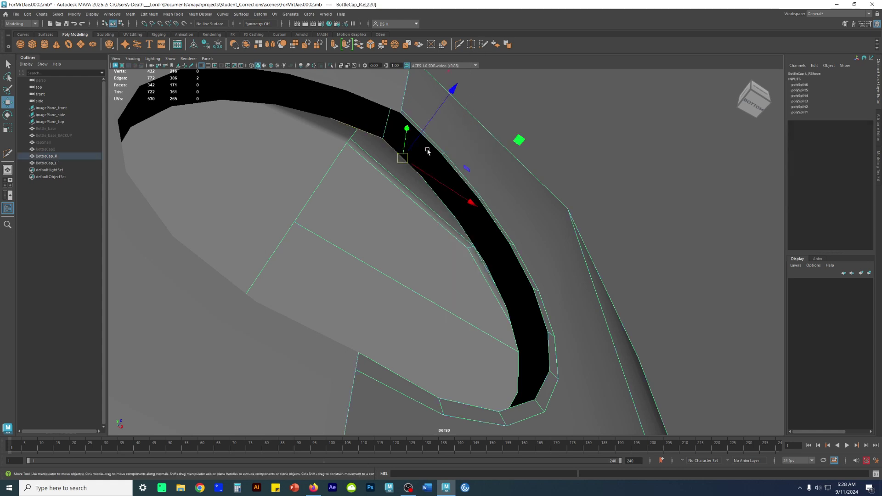
right_click_drag(451, 150, 572, 214, "alt")
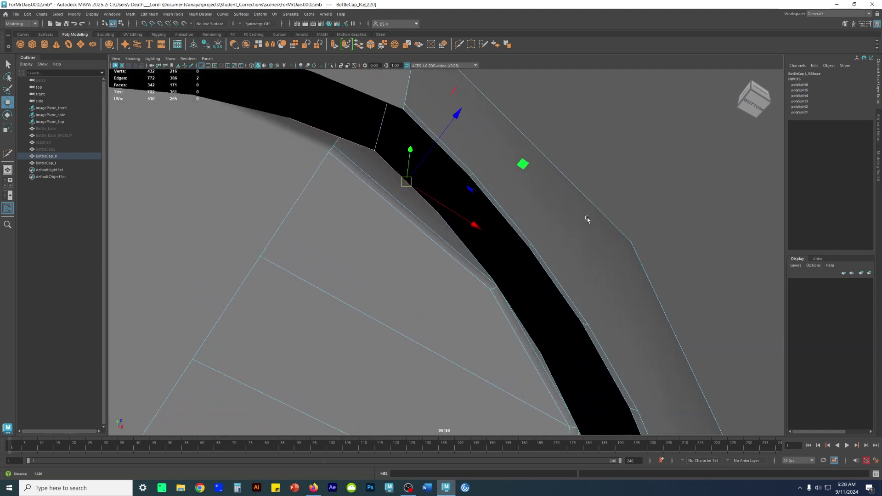
key("q")
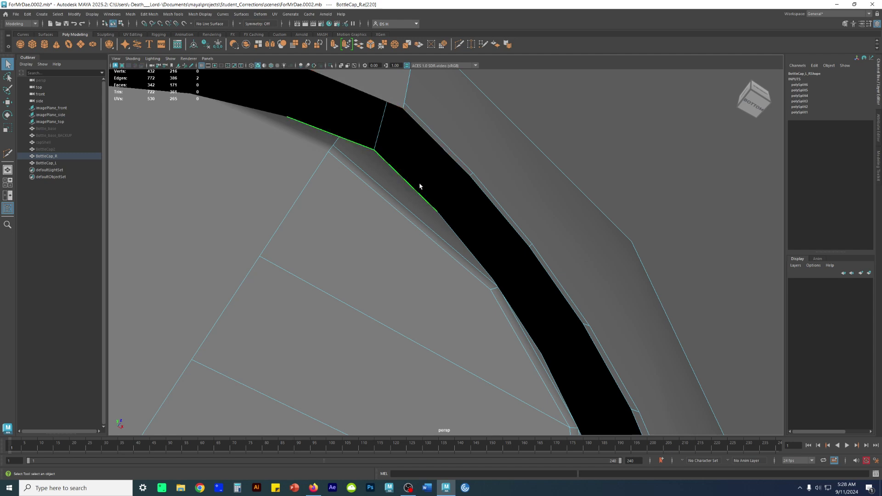
double_click(406, 183)
right_click_drag(633, 218, 460, 213, "alt")
left_click(419, 205)
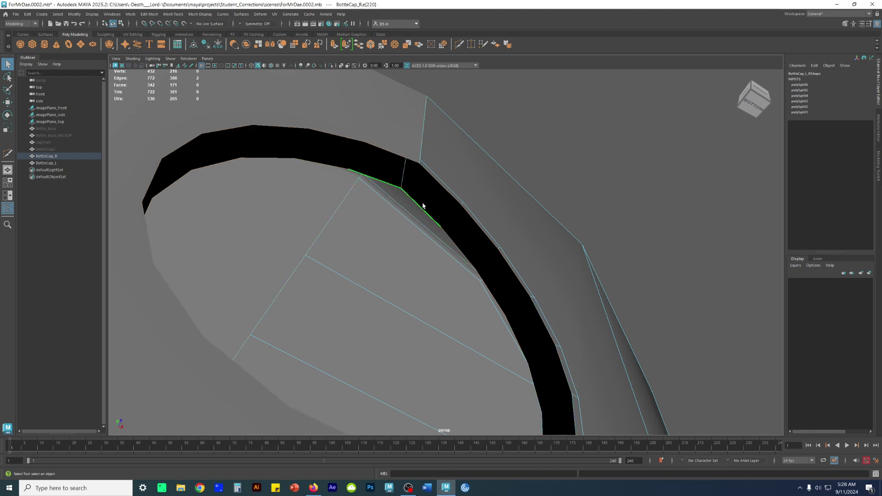
left_click_drag(700, 253, 608, 212, "alt")
right_click_drag(608, 213, 620, 209, "alt")
right_click_drag(544, 132, 533, 218, "shift")
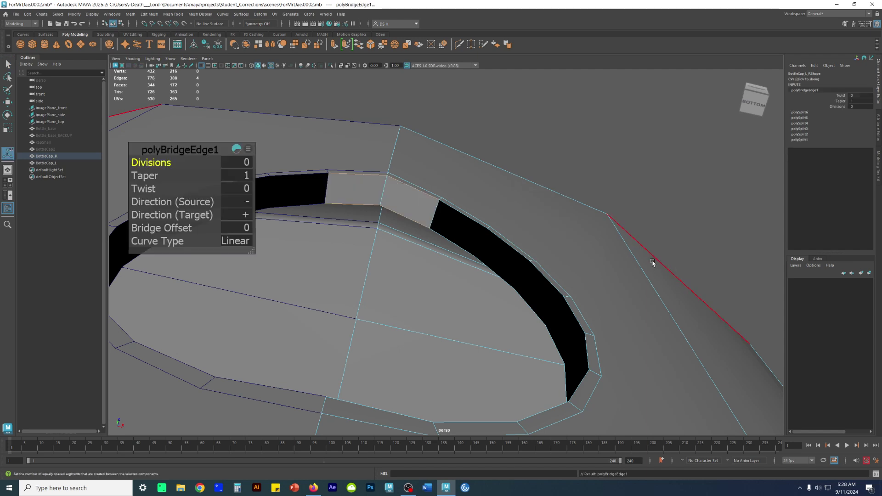
left_click(586, 155)
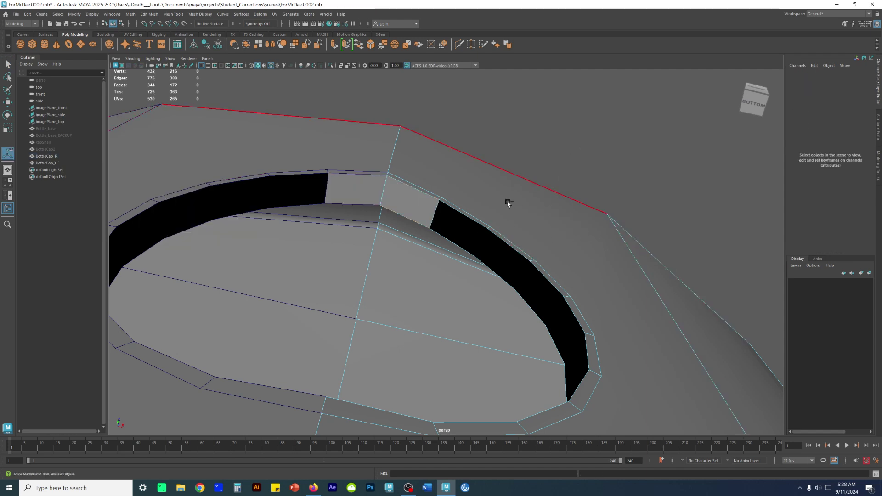
key("ctrl+alt+s")
Bridge the second pair of inner and outer rim edges, adjoining the first bridged face at the hole's upper end.
left_click_drag(509, 205, 618, 265, "alt")
left_click(463, 254)
left_click(482, 235, "shift")
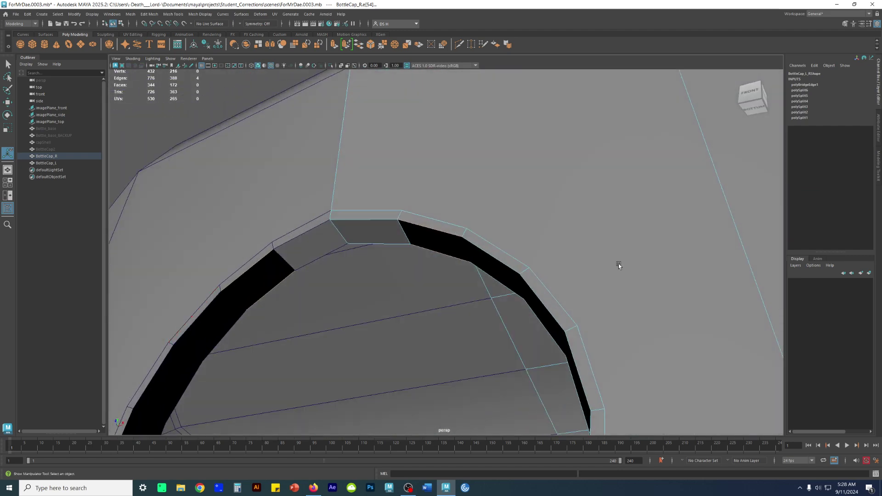
left_click_drag(349, 239, 660, 277, "alt")
key("w")
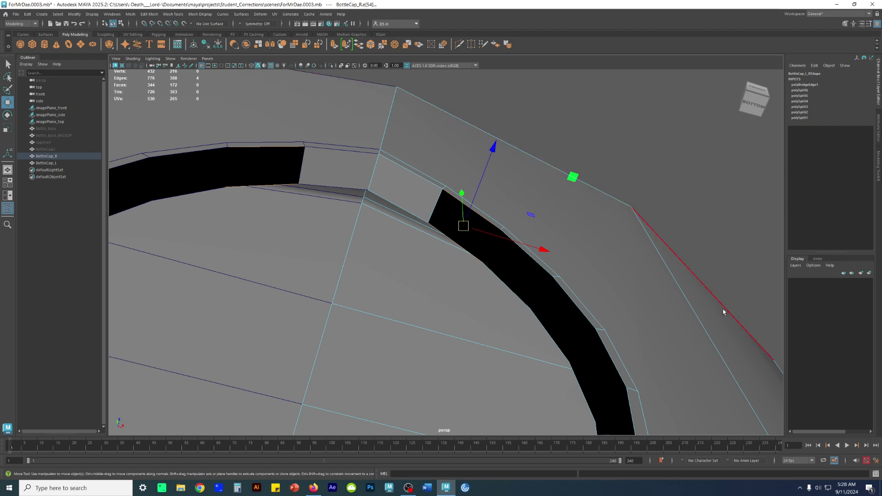
key("q")
left_click_drag(395, 191, 569, 182, "alt")
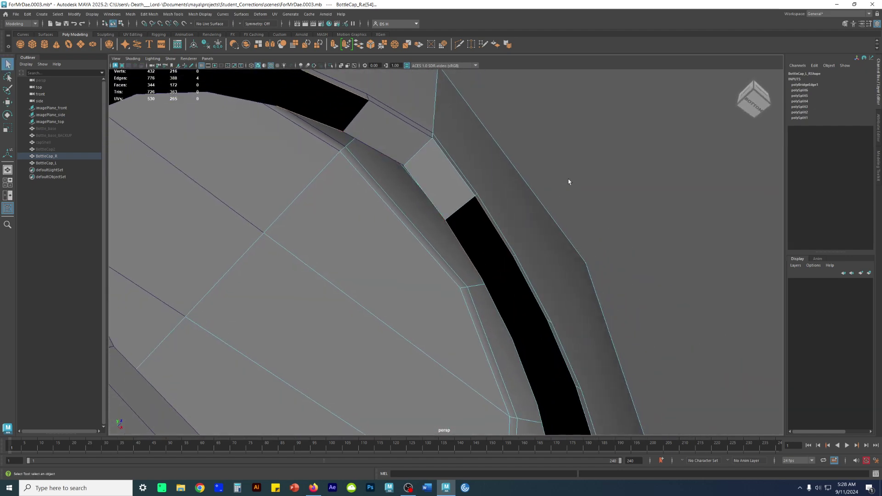
right_click(526, 145, "shift")
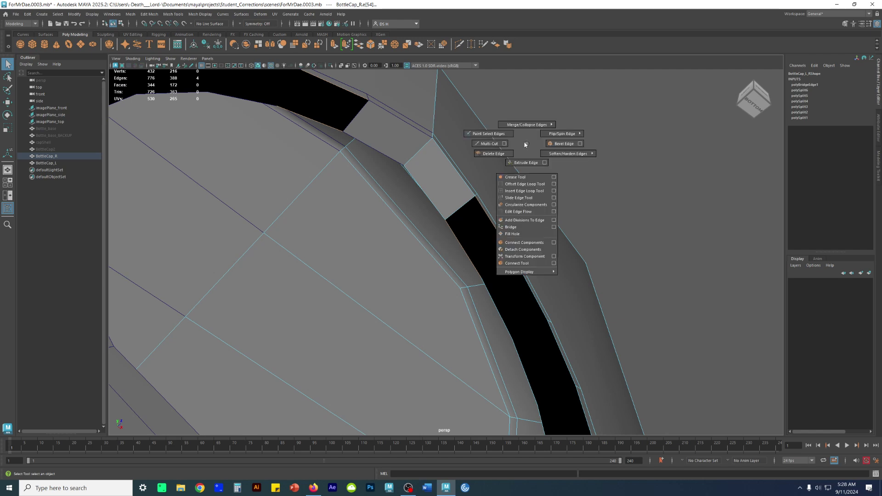
left_click(510, 227)
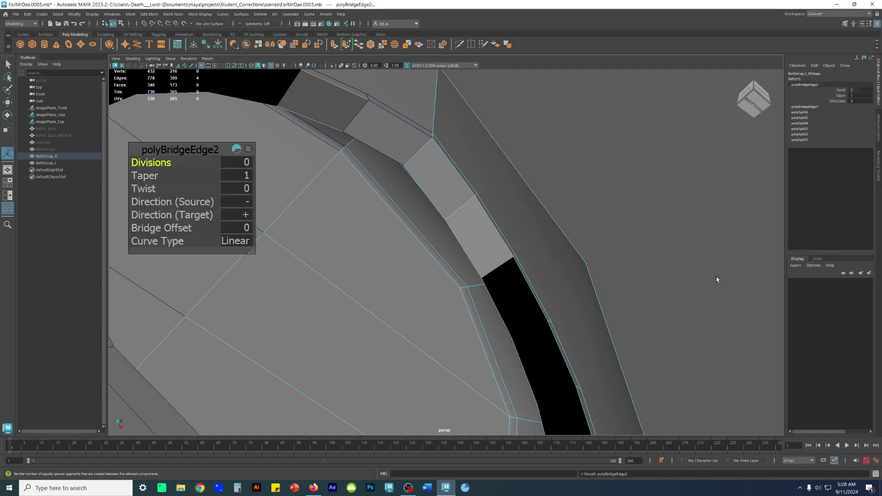
left_click(672, 254)
Bridge the next three pairs of inner and outer rim edges together, continuing down the side of the nozzle hole.
left_click_drag(661, 287, 478, 231, "alt")
left_click(503, 278)
left_click_drag(497, 285, 446, 274, "alt")
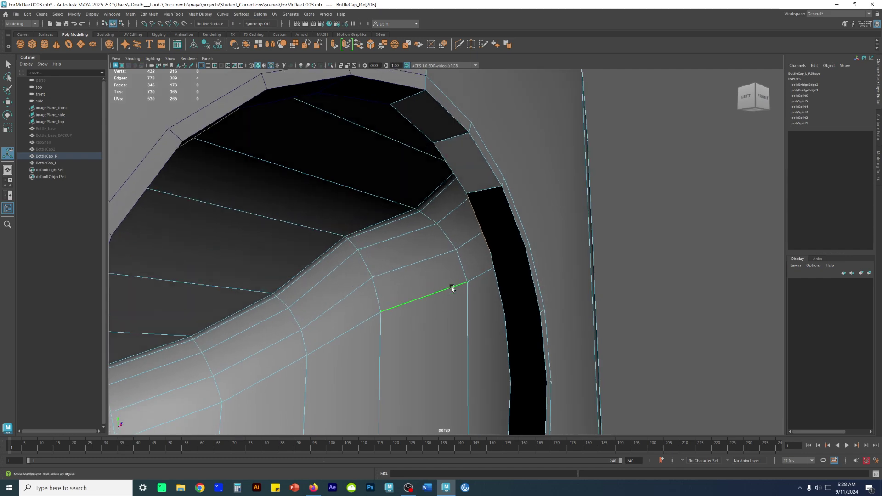
left_click(569, 256)
left_click_drag(569, 256, 507, 205, "alt")
left_click(471, 186)
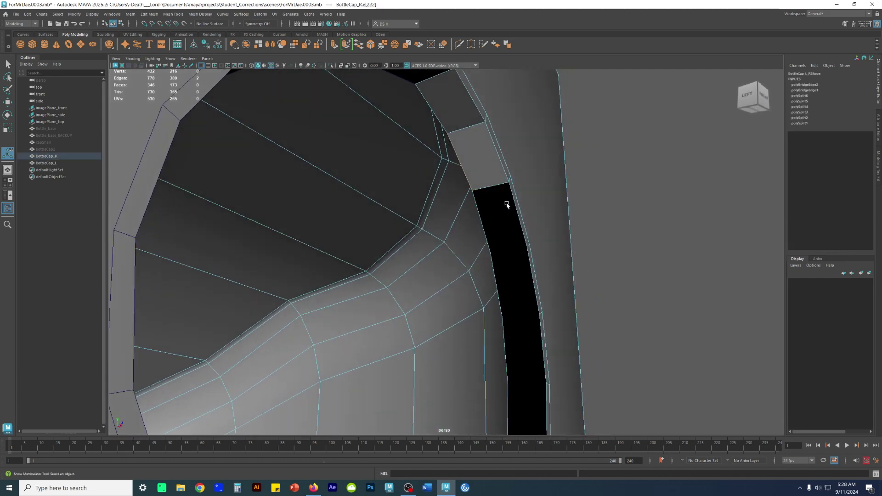
left_click_drag(558, 252, 616, 230, "alt")
left_click_drag(492, 258, 489, 237, "alt")
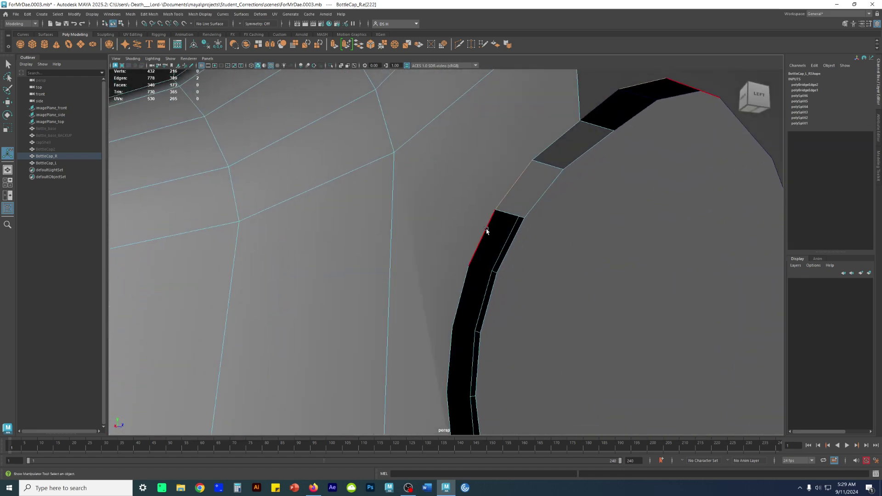
left_click(482, 235)
left_click(513, 242, "shift")
left_click(468, 287, "shift")
left_click_drag(589, 329, 532, 236, "alt")
double_click(433, 273, "shift")
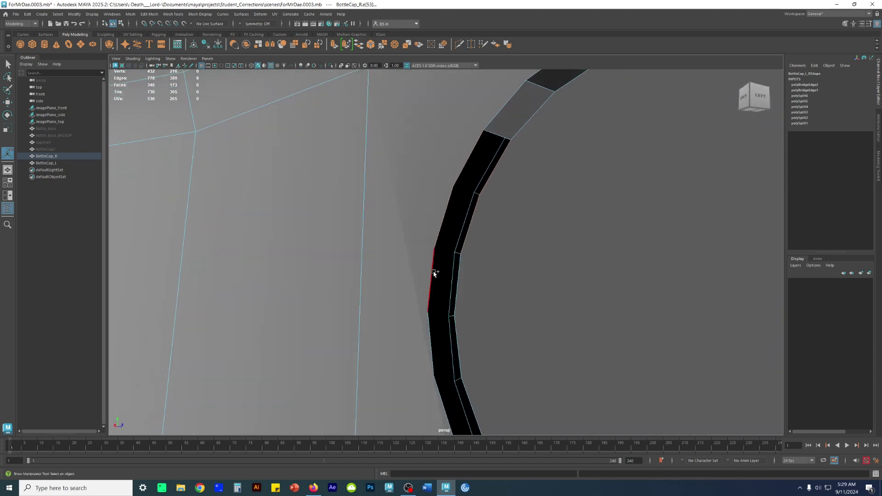
double_click(460, 273, "shift")
key("g")
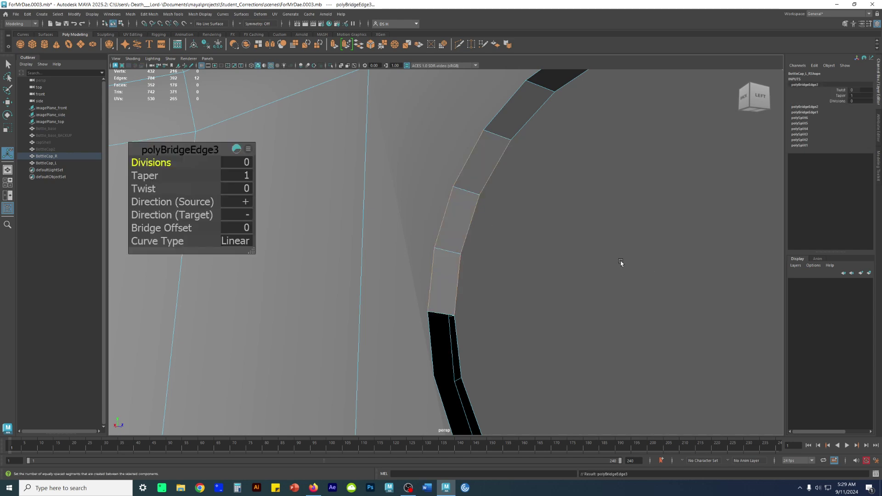
left_click(590, 257)
Bridge the remaining five pairs of inner and outer rim edges down to the centre seam at the hole's lower end.
middle_click_drag(491, 278, 502, 184, "alt")
left_click_drag(494, 251, 460, 248, "alt")
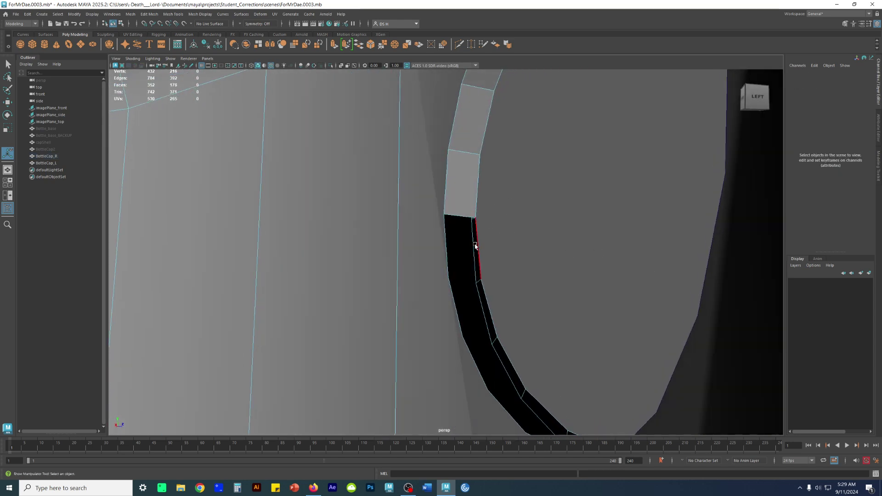
left_click(477, 246)
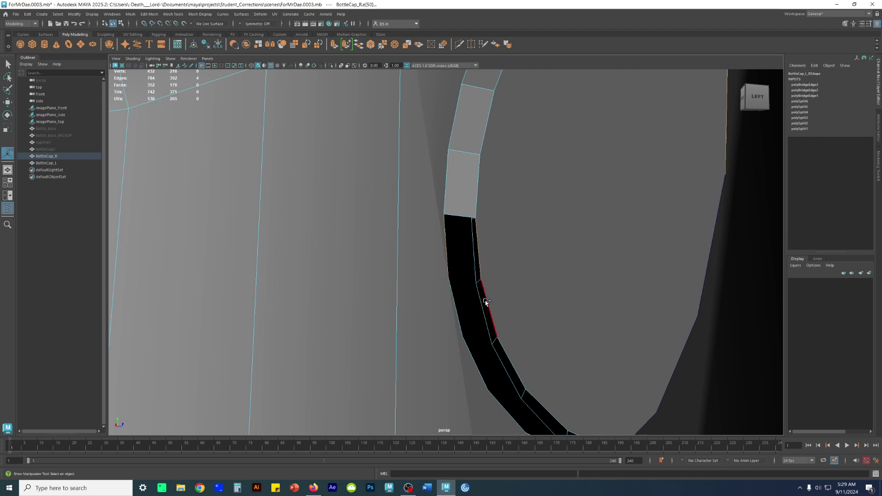
double_click(456, 301, "shift")
left_click(508, 356, "shift")
left_click(476, 358, "shift")
left_click_drag(528, 321, 526, 360, "alt")
middle_click_drag(527, 361, 515, 291, "alt")
left_click(515, 332, "shift")
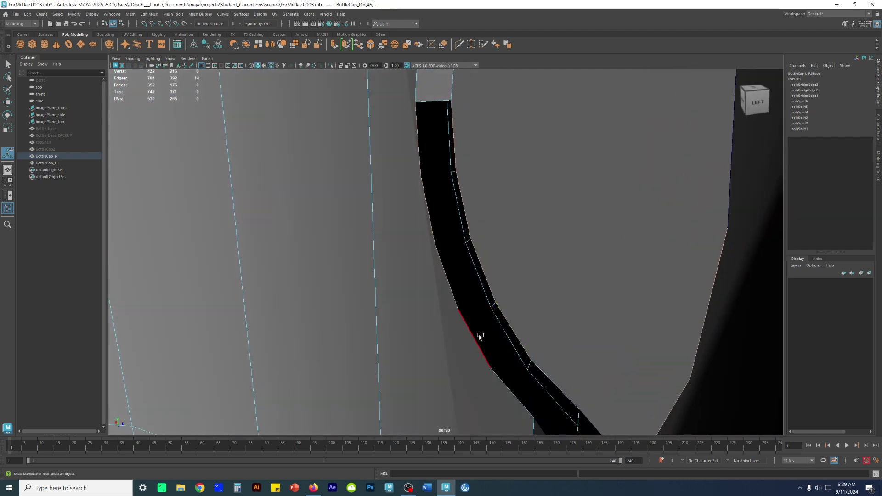
left_click_drag(549, 351, 581, 363, "alt")
middle_click_drag(581, 362, 528, 275, "alt")
left_click(530, 292, "shift")
left_click(491, 310, "shift")
key("g")
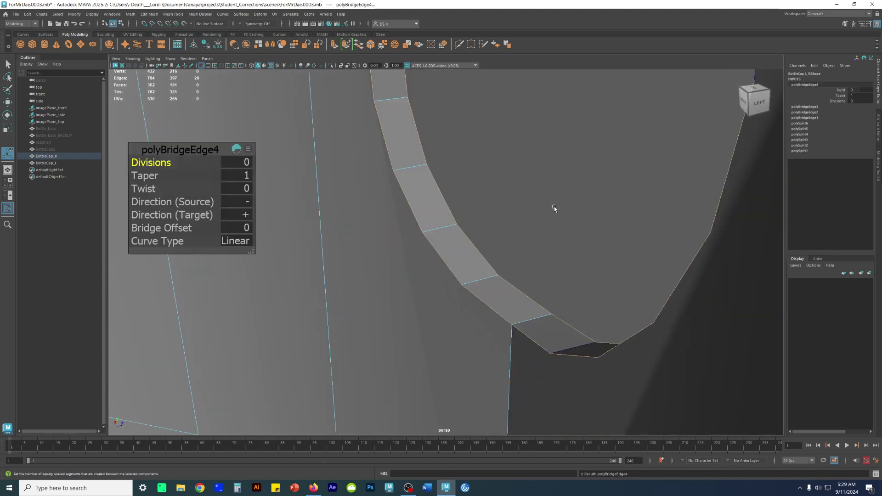
Return to object mode and examine the bridged nozzle hole with the smooth mesh preview, compared with the unsmoothed mesh.
mouse_move(528, 212)
left_mouse_down("alt")
mouse_move(446, 229)
mouse_move(517, 208)
left_mouse_up("alt")
right_click_drag(517, 208, 552, 188)
left_click_drag(552, 187, 617, 178, "alt")
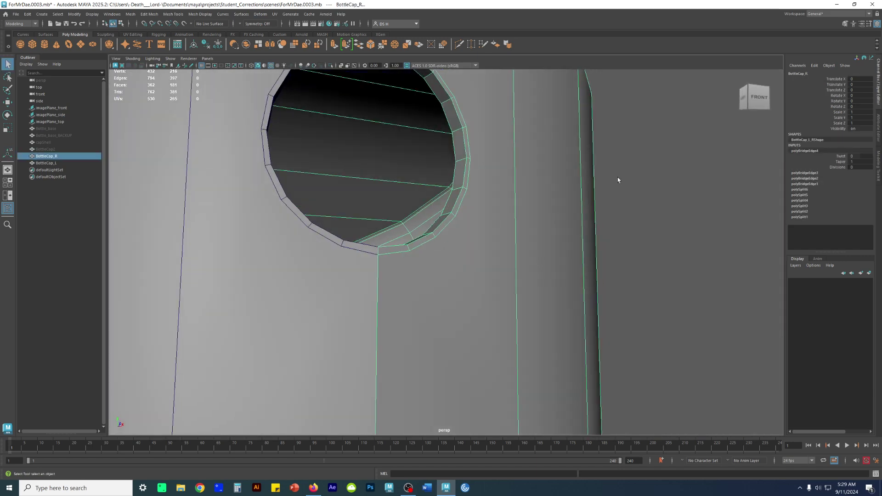
right_click_drag(617, 177, 428, 191, "alt")
key("3")
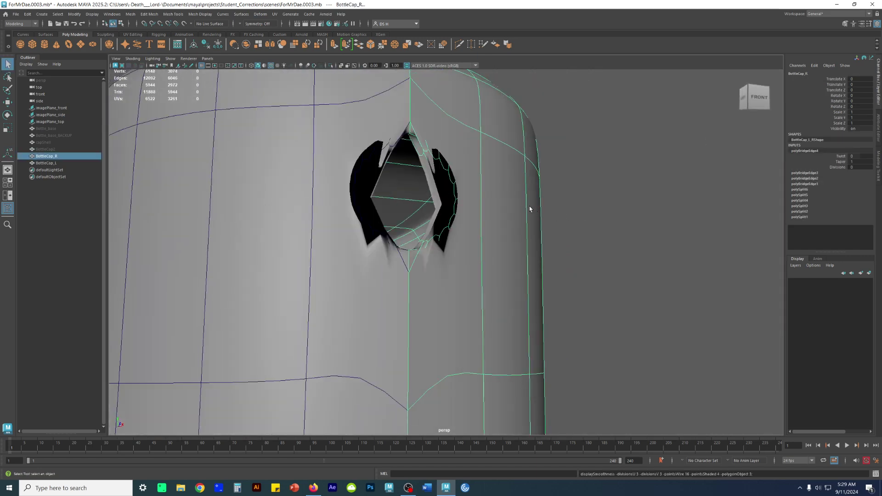
key("1")
left_click_drag(454, 192, 439, 214, "alt")
right_click_drag(439, 214, 524, 206, "alt")
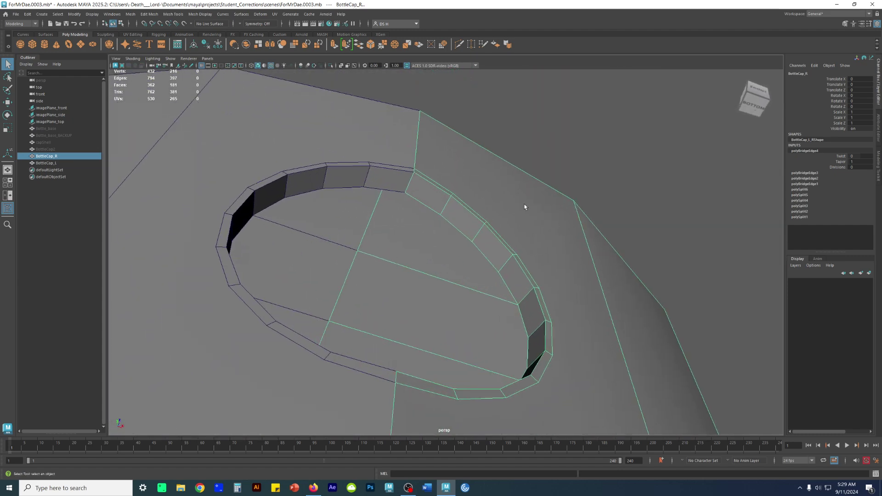
Save the scene with BottleCap_R's bridged rim as incremental version 0004.
mouse_move(484, 167)
right_mouse_down("shift")
mouse_move(477, 170)
mouse_move(491, 169)
mouse_move(484, 167)
right_mouse_up("shift")
key("w")
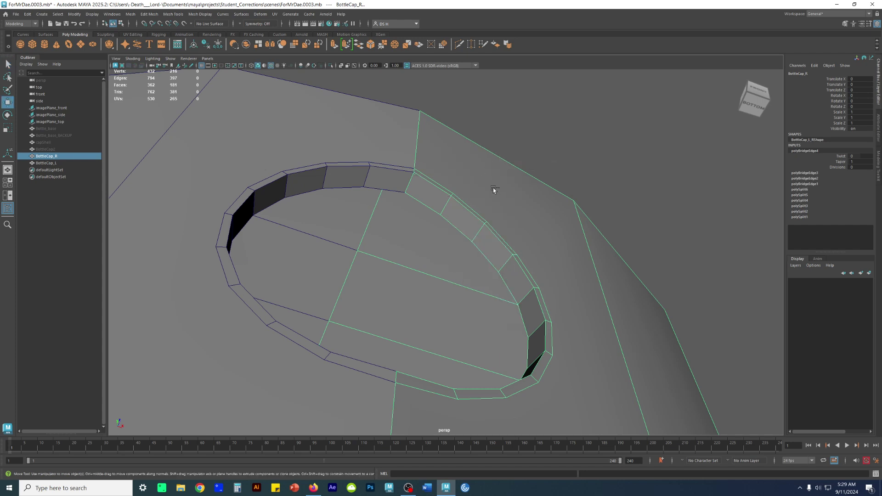
key("ctrl+alt+s")
scroll(530, 221, "down", 3)
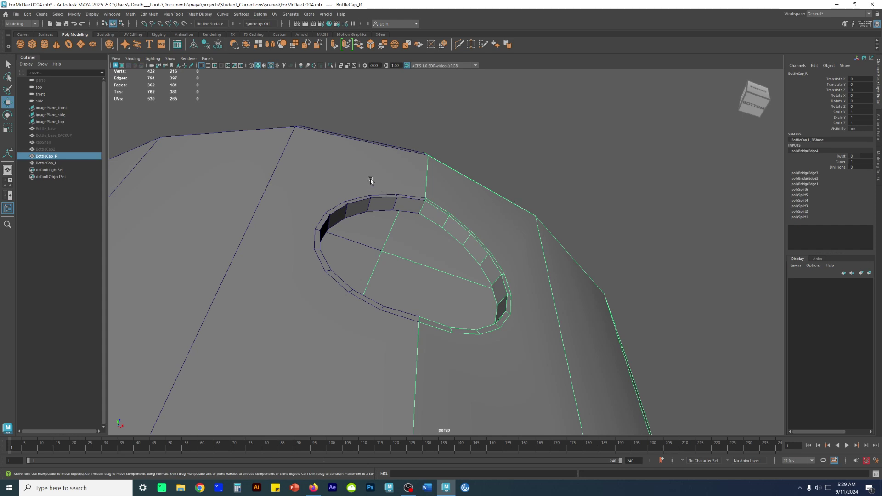
scroll(478, 197, "up", 5)
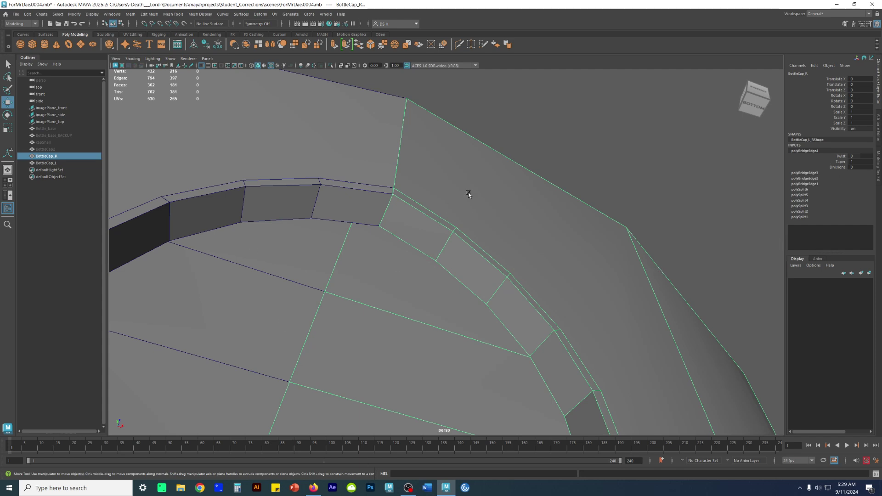
left_click(204, 45)
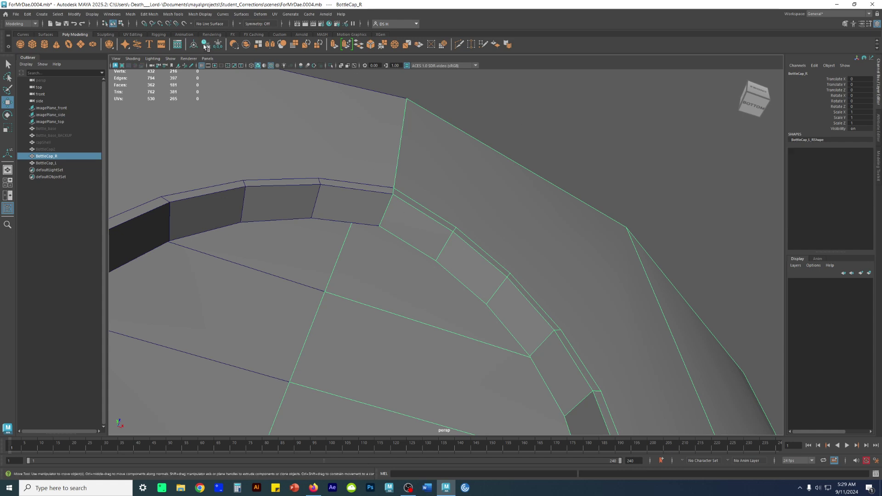
key("F9")
left_click_drag(446, 201, 461, 216)
key("ctrl+z")
right_click_drag(419, 226, 578, 129)
key("ctrl+z")
key("ctrl+z")
key("ctrl+z")
key("ctrl+z")
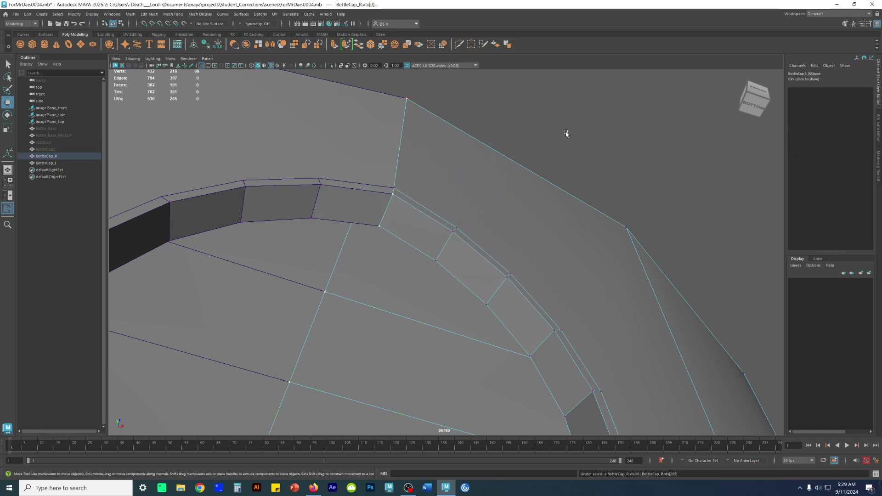
Select BottleCap_R in object mode and delete its construction history.
left_click(580, 154)
left_click(476, 223)
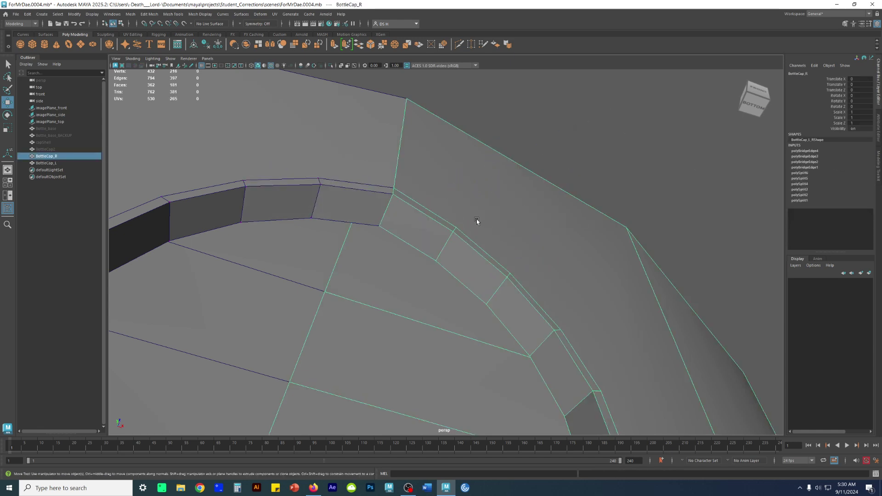
left_click(296, 137)
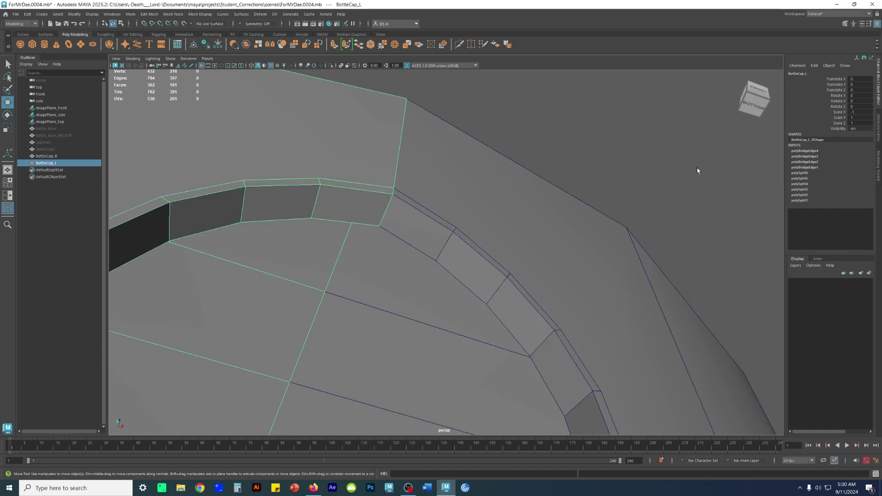
left_click(633, 193)
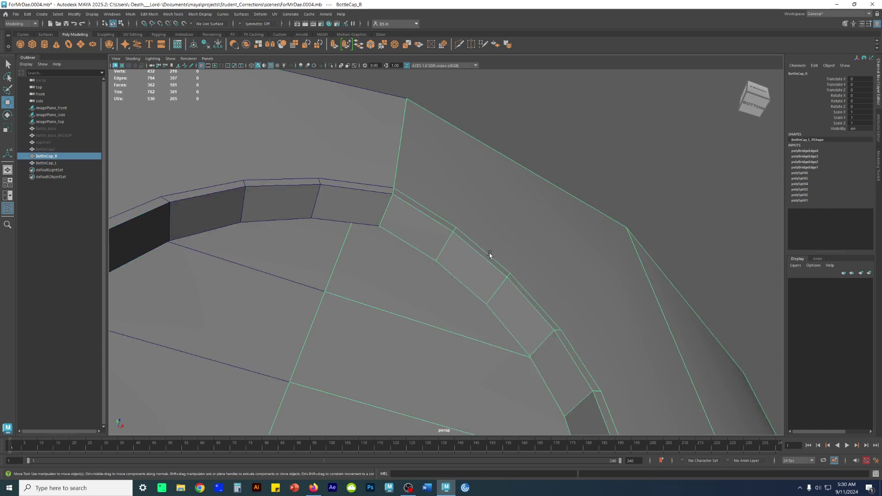
left_click(206, 47)
left_click(615, 175)
Start the Insert Edge Loop tool on BottleCap_R and reset its settings to the defaults.
left_click(473, 225)
left_click_drag(474, 225, 486, 206, "alt")
right_click_drag(439, 180, 425, 192, "shift")
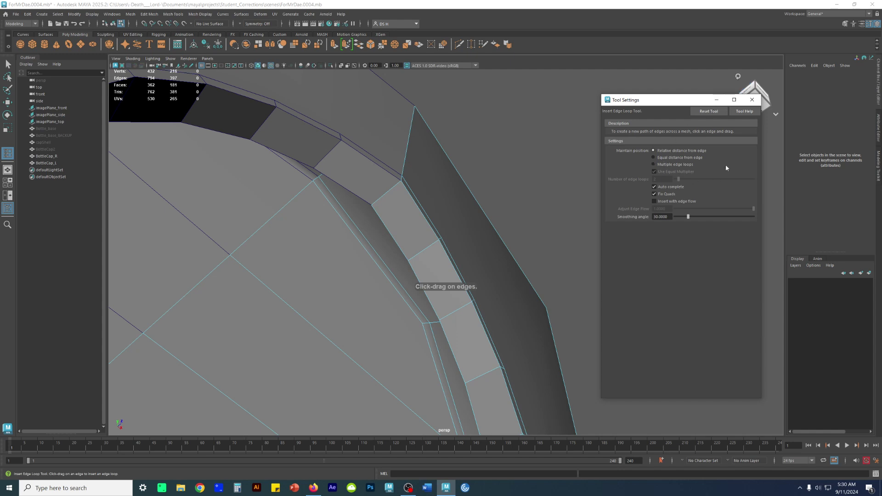
left_click(701, 111)
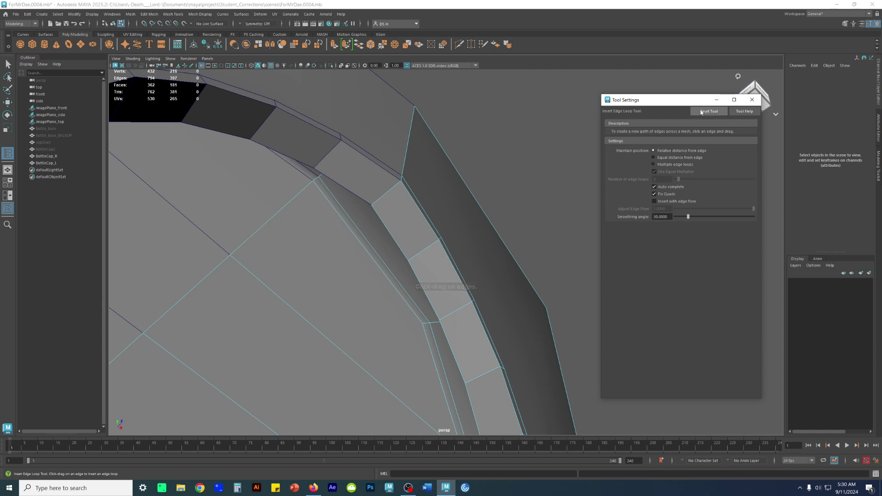
left_click(752, 100)
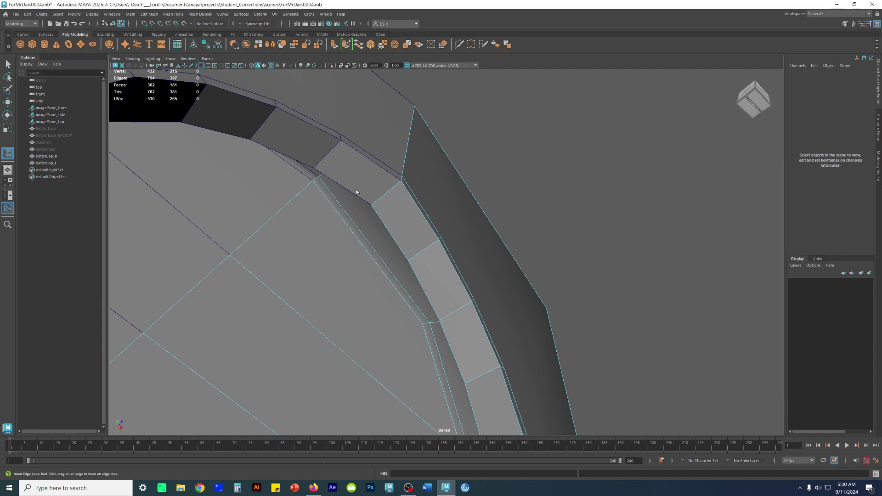
Insert two supporting edge loops along the bridged inner wall of the nozzle hole, one near each border of the wall.
left_click_drag(383, 189, 389, 169, "alt")
middle_click_drag(389, 169, 417, 172, "alt")
right_click_drag(417, 172, 443, 196, "alt")
scroll(443, 196, "up", 2)
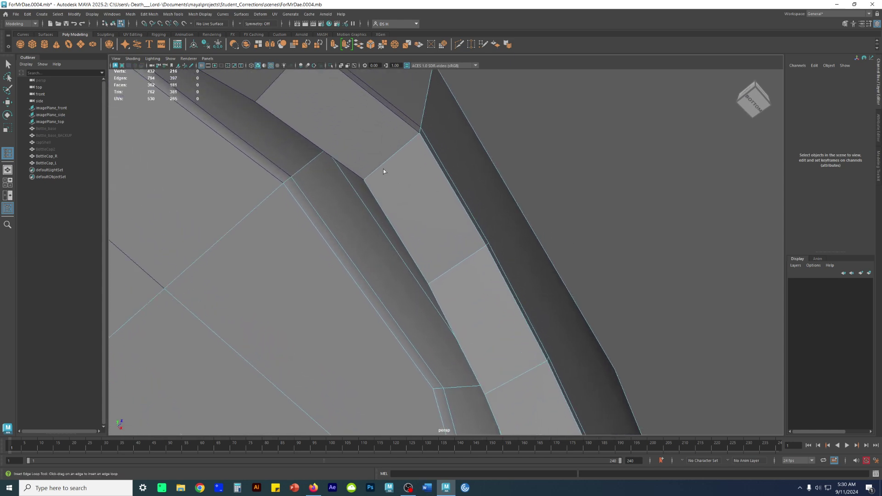
left_click_drag(385, 167, 385, 166)
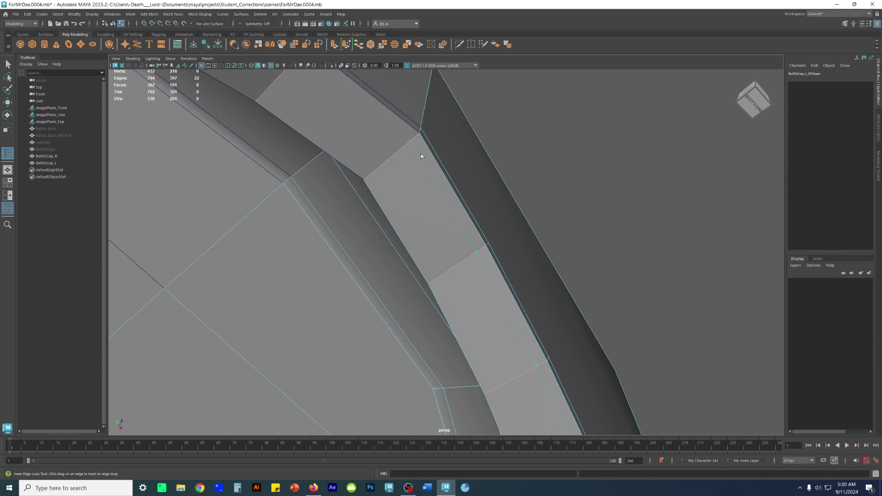
left_click_drag(422, 156, 376, 176)
key("w")
scroll(401, 203, "down", 6)
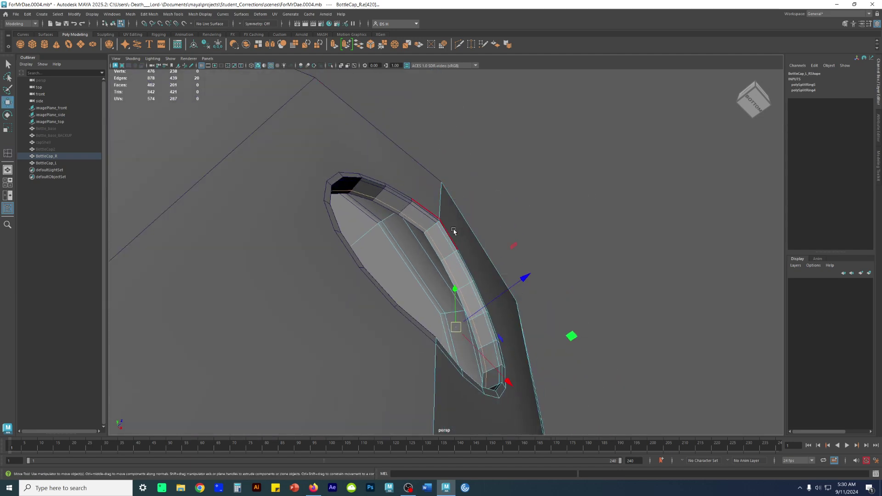
Return to object mode and examine the nozzle hole's new support loops with the smooth mesh preview.
right_click_drag(459, 230, 501, 207)
left_click(528, 194)
left_click_drag(527, 194, 466, 227, "alt")
left_click(520, 189)
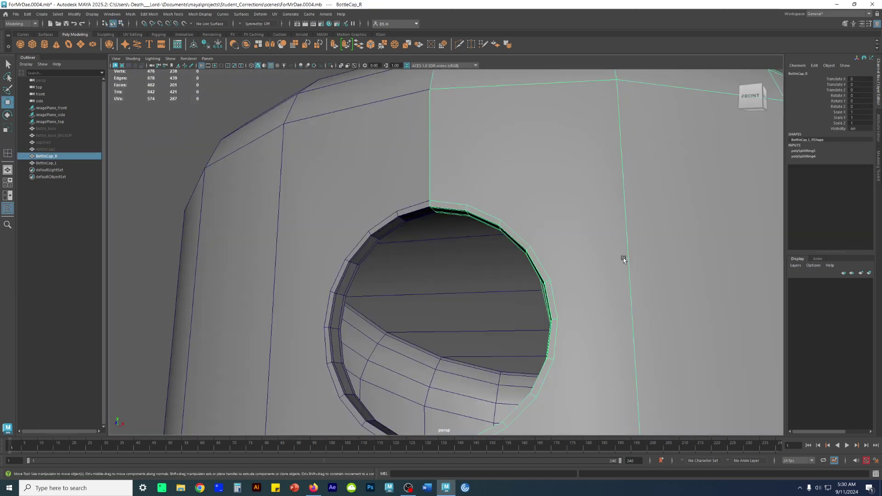
scroll(624, 258, "down", 4)
key("3")
left_click(183, 190)
left_click_drag(547, 303, 493, 222, "alt")
scroll(561, 263, "up", 5)
left_click(528, 238)
key("1")
Multi-Cut a small quad above the hole, from the rim vertex beside the centre seam outward and across to the seam.
right_click_drag(524, 170, 485, 173, "shift")
left_click_drag(502, 186, 454, 265, "alt")
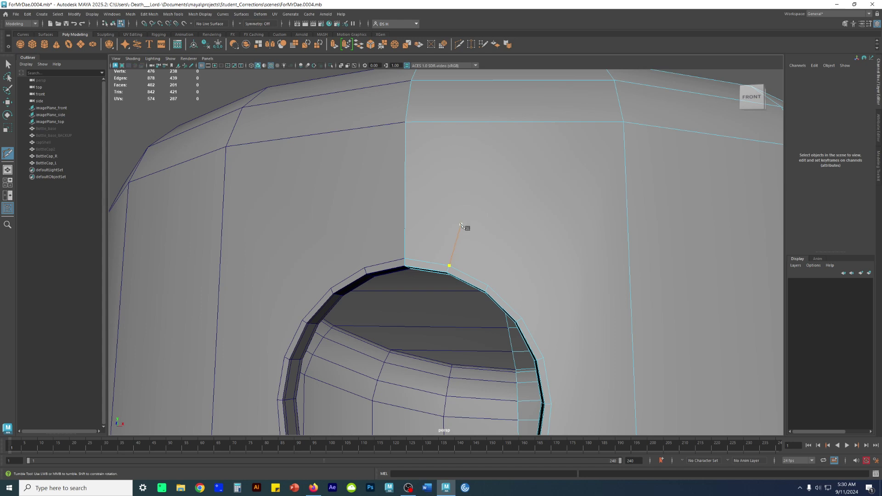
right_click_drag(456, 225, 391, 230, "alt")
middle_click_drag(436, 228, 440, 209, "alt")
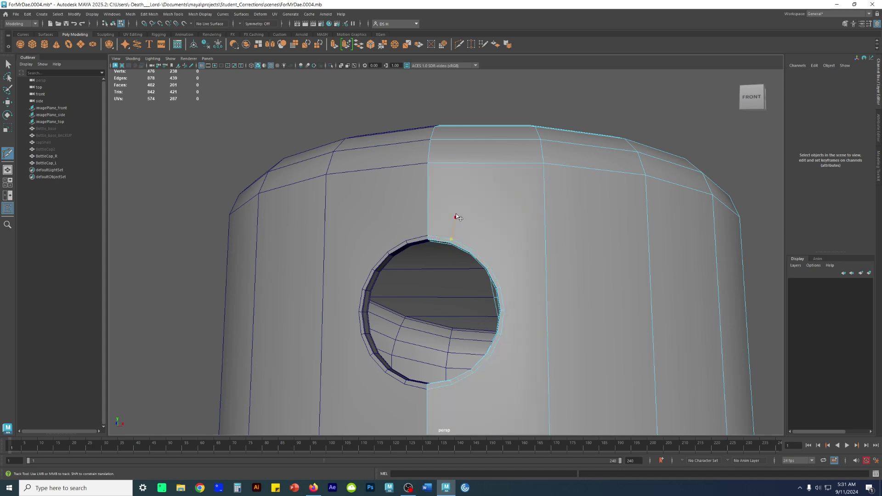
mouse_move(461, 197)
left_mouse_down("alt")
mouse_move(476, 227)
mouse_move(472, 192)
mouse_move(448, 186)
left_mouse_up("alt")
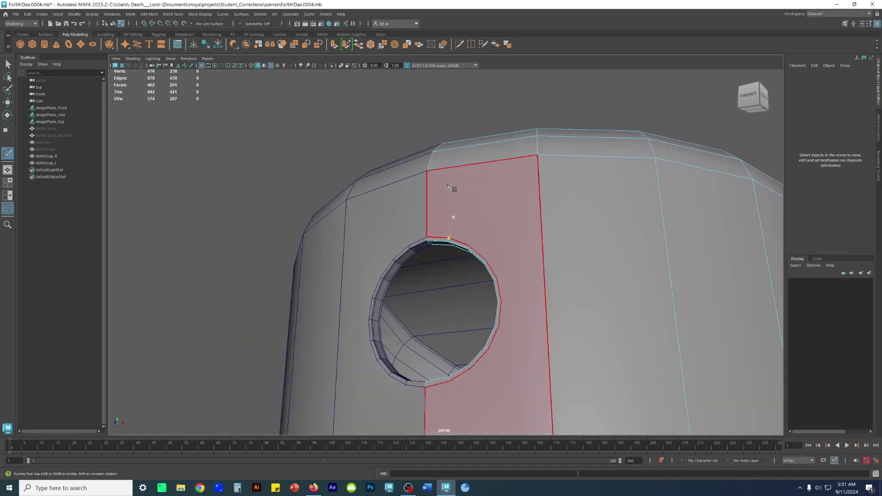
mouse_move(443, 216)
left_mouse_down("alt")
mouse_move(450, 221)
mouse_move(441, 223)
left_mouse_up("alt")
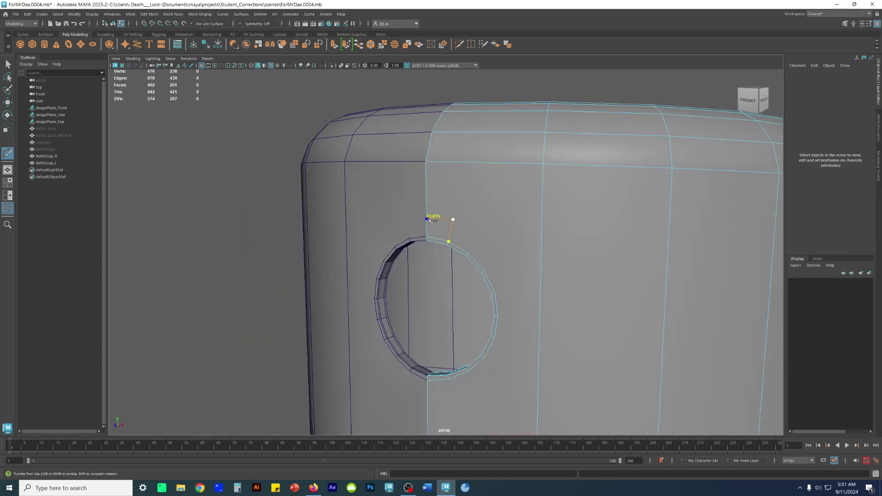
key("w")
Multi-Cut from the small quad's outer corner straight up to the horizontal edge beneath the cap's rounded shoulder.
left_click_drag(471, 236, 485, 232, "alt")
key("3")
left_click(477, 236)
key("1")
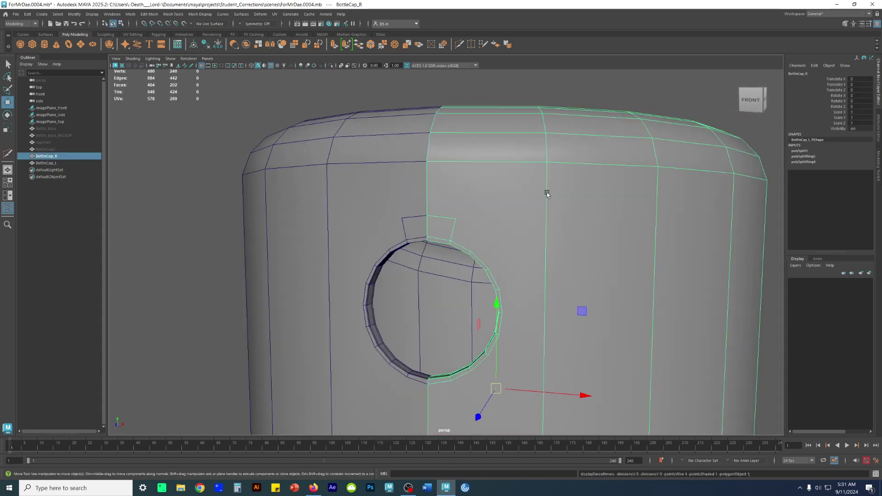
right_click_drag(546, 193, 542, 172, "shift")
left_click(455, 219)
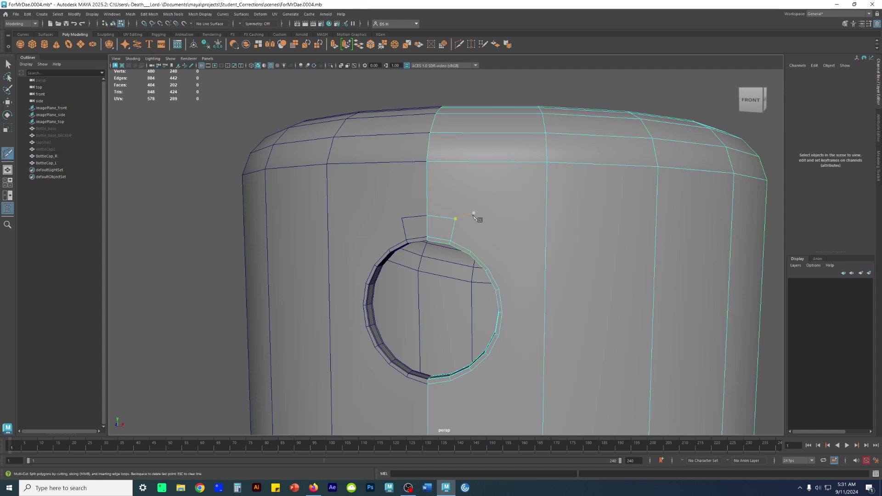
left_click(455, 219)
left_click(456, 162)
key("w")
Examine the cap from the front and above with the smooth mesh preview, compared with the unsmoothed mesh.
key("3")
right_click_drag(502, 181, 542, 154)
left_click(620, 94)
left_click_drag(608, 134, 467, 284, "alt")
left_click(468, 285)
key("1")
middle_click_drag(448, 270, 494, 211, "alt")
right_click_drag(494, 210, 525, 228, "alt")
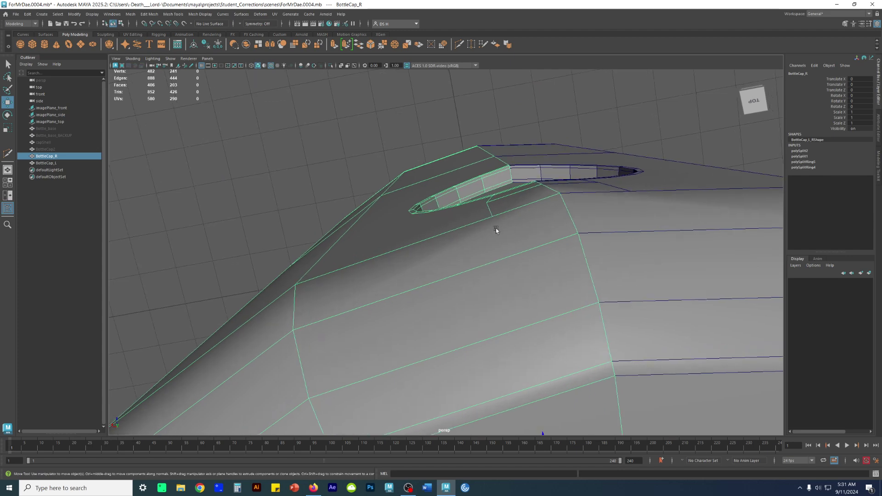
left_click_drag(512, 289, 440, 207, "alt")
key("3")
key("1")
Extend the vertical cut above the hole upward across the two lower bands of the cap's rounded shoulder.
right_click_drag(440, 209, 429, 250, "alt")
right_click(435, 222, "shift")
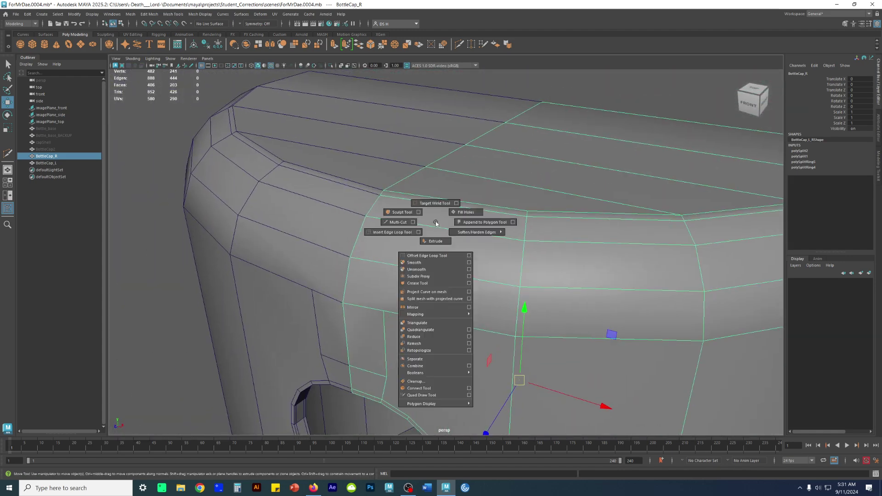
left_click(393, 222)
left_click_drag(324, 296, 404, 275, "alt")
left_click(404, 230)
left_click_drag(401, 227, 445, 219, "alt")
key("w")
Inspect the extended vertical cut and the area above the hole in the smooth mesh preview.
right_click_drag(444, 220, 511, 166)
key("3")
left_click(500, 163)
left_click_drag(542, 221, 393, 296, "alt")
left_click(439, 292)
key("1")
left_click_drag(463, 305, 528, 287, "alt")
key("3")
key("1")
left_click_drag(484, 260, 533, 169, "alt")
Multi-Cut three more quads outside the rim, continuing the ring from the first quad around the hole's upper curve.
right_click(541, 164, "shift")
right_click_drag(541, 163, 506, 163, "shift")
left_click(505, 248)
left_click(447, 171)
right_click(479, 148)
scroll(644, 203, "down", 2)
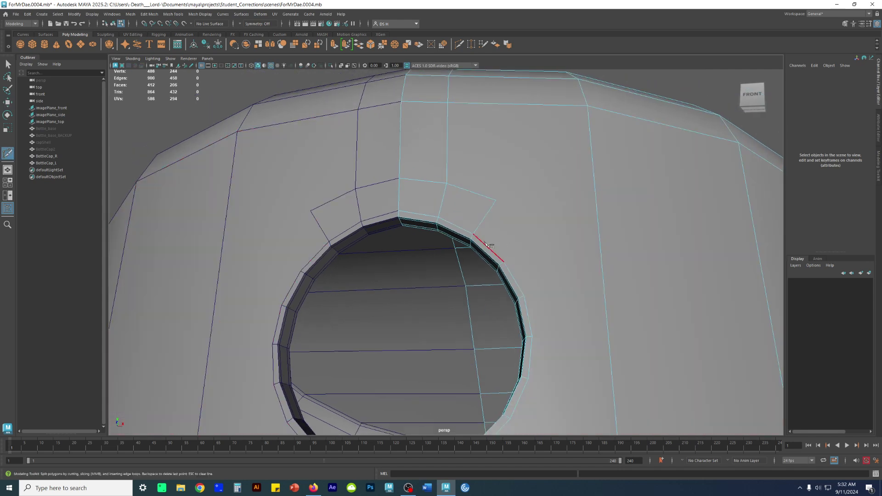
right_click(547, 244)
left_click_drag(547, 243, 474, 188, "alt")
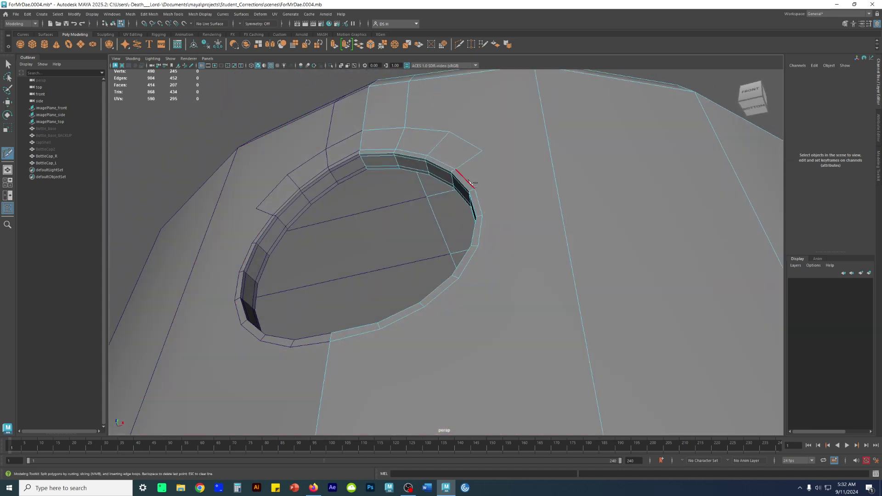
left_click(474, 188)
key("w")
Multi-Cut two more ring quads down the hole's outer side, joining each new corner to the previous quad.
left_click_drag(519, 165, 522, 184, "alt")
key("g")
left_click(494, 207)
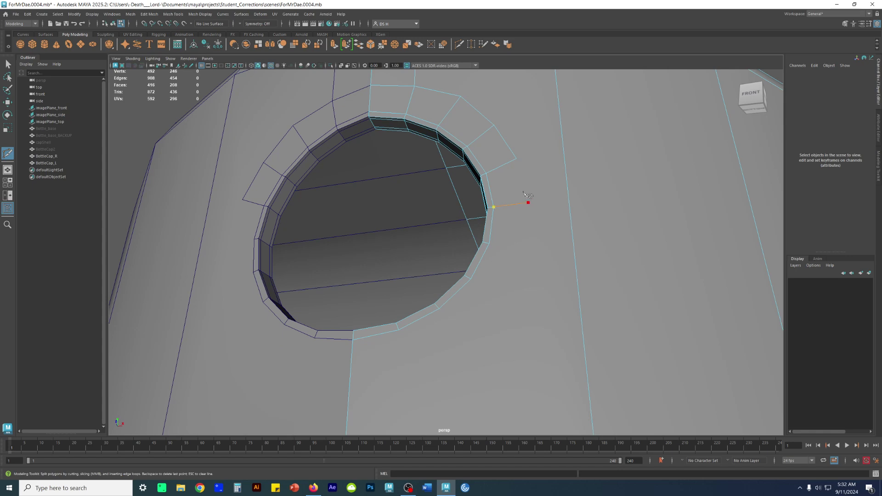
left_click(516, 159)
left_click_drag(563, 153, 542, 191, "alt")
key("w")
left_click_drag(536, 244, 516, 202, "alt")
key("g")
left_click(496, 162)
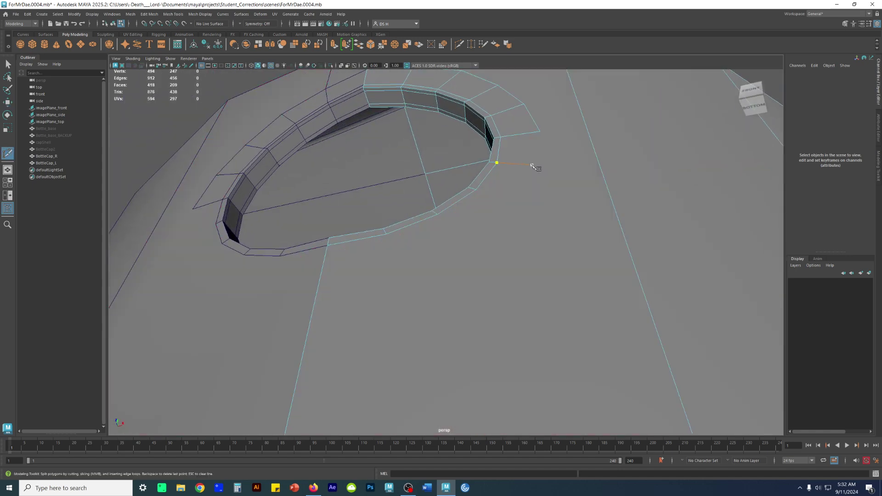
left_click(539, 132)
key("w")
left_click_drag(595, 128, 561, 184, "alt")
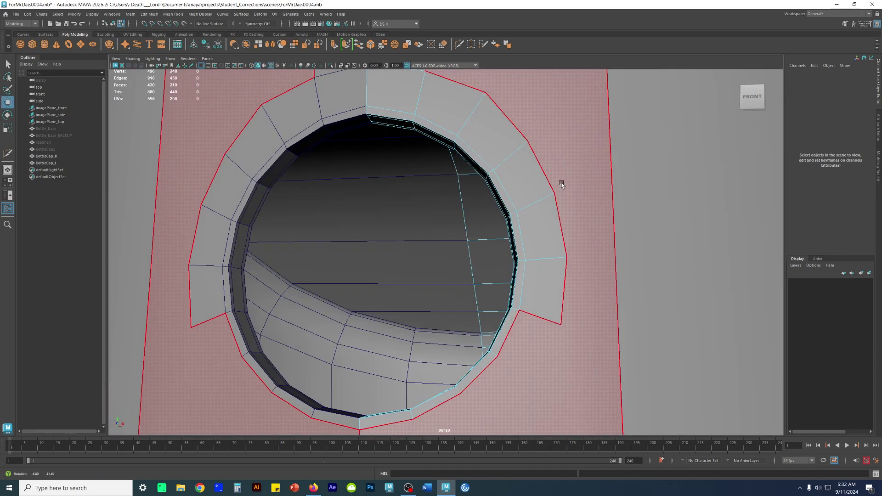
Multi-Cut one further ring quad where the rim starts curving toward the hole's lower end.
right_click_drag(560, 184, 509, 198, "alt")
left_click_drag(534, 235, 573, 211, "alt")
key("ctrl+shift+x")
left_click(525, 189)
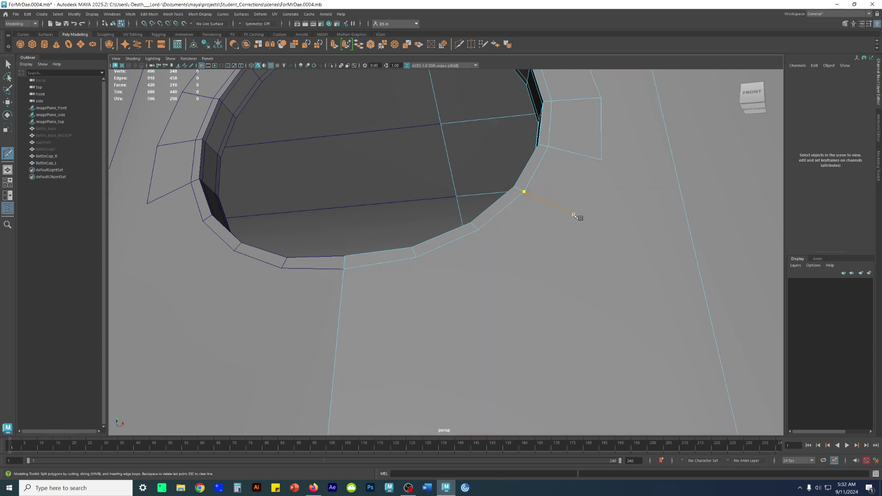
left_click(583, 156)
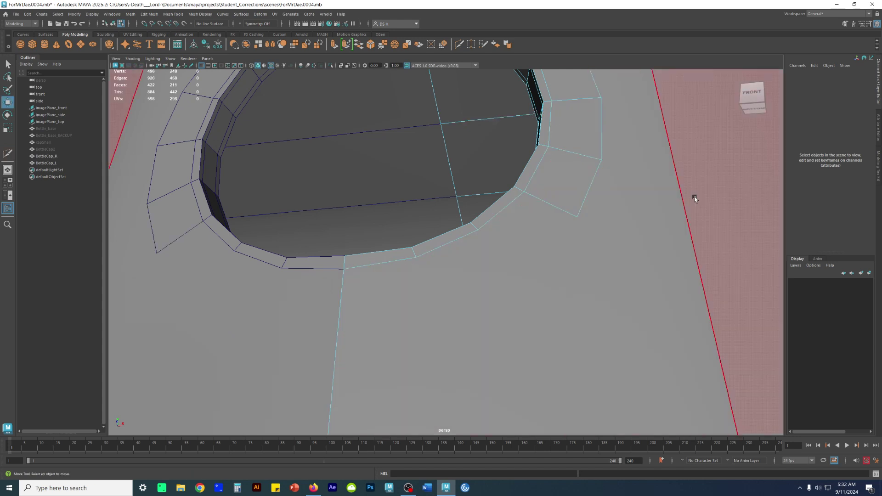
key("w")
Examine the partly built ring of quads in the smooth mesh preview and on the unsmoothed mesh in object mode.
left_click_drag(694, 197, 497, 226, "alt")
scroll(551, 216, "down", 6)
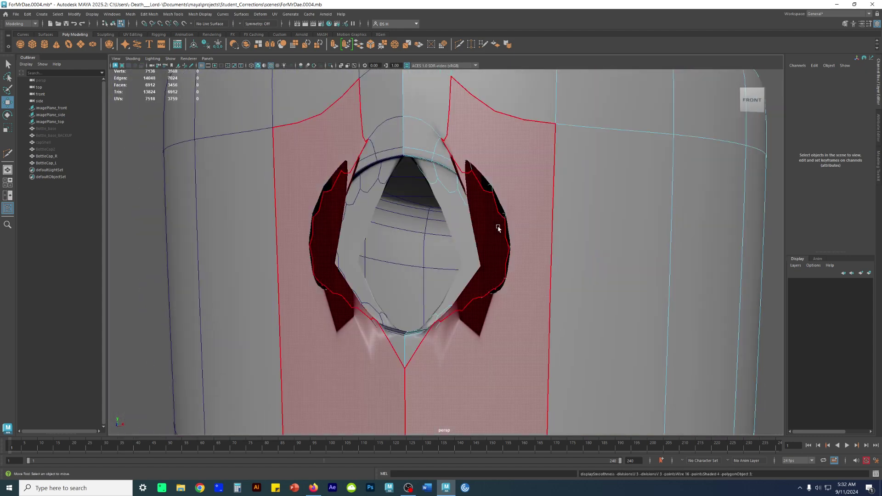
left_click(681, 131)
left_click(738, 193)
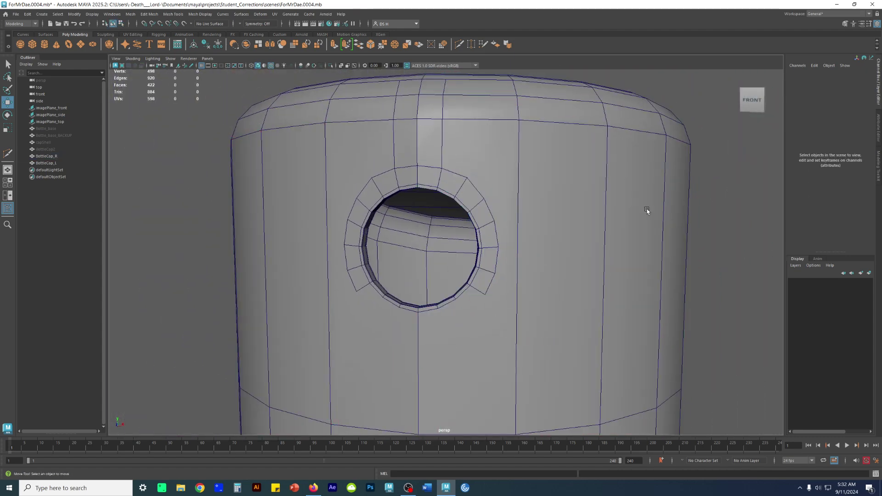
left_click_drag(643, 208, 674, 205, "alt")
left_click(570, 180)
key("3")
left_click(723, 217)
left_click_drag(628, 248, 592, 180, "alt")
left_click(547, 174)
key("1")
Multi-Cut the last three ring quads beneath the hole to close the ring at the centre seam.
left_click_drag(539, 173, 551, 131, "alt")
right_click_drag(551, 130, 627, 200, "alt")
left_click_drag(627, 199, 515, 202, "alt")
key("g")
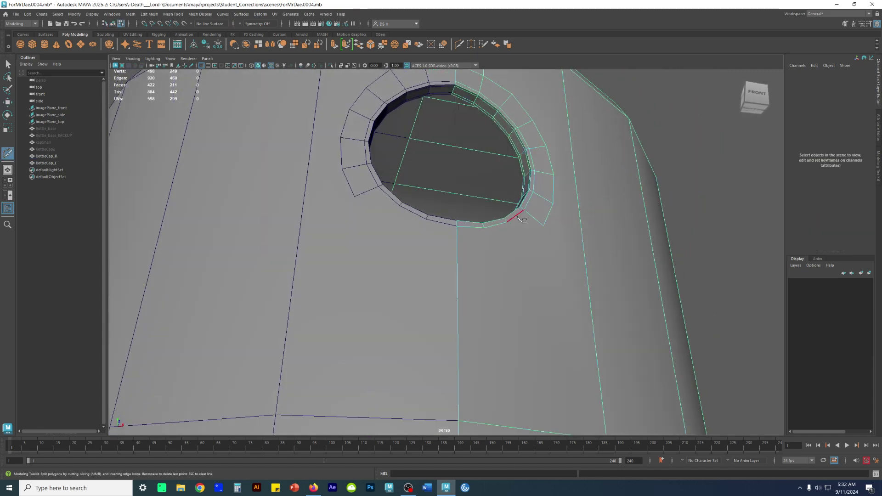
left_click(507, 222)
key("w")
key("g")
left_click(522, 244)
left_click(481, 229)
left_click(522, 243)
key("w")
key("g")
key("w")
left_click_drag(456, 251, 521, 268, "alt")
scroll(592, 279, "down", 4)
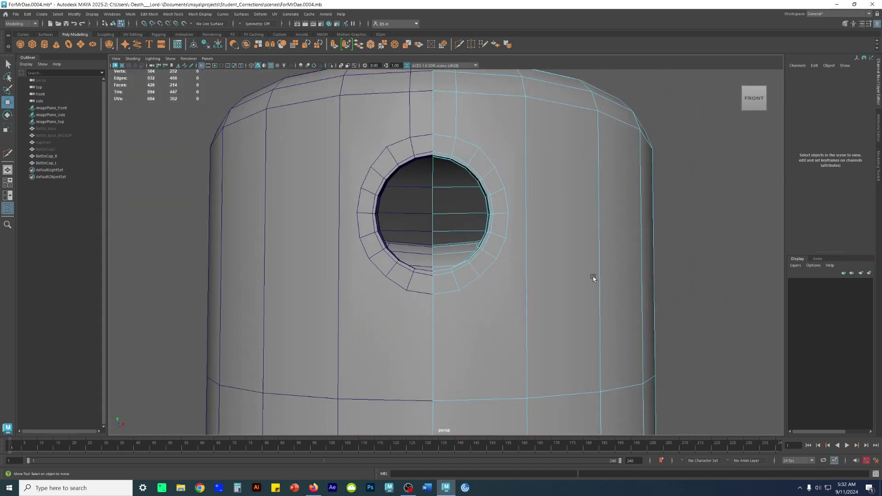
Compare the smoothed and unsmoothed cap with the completed ring of quads around the nozzle hole.
key("3")
key("1")
key("3")
key("F8")
left_click(719, 119)
mouse_move(589, 184)
left_mouse_down("alt")
mouse_move(612, 162)
mouse_move(619, 178)
mouse_move(595, 185)
left_mouse_up("alt")
left_click(521, 189)
key("1")
Multi-Cut horizontally from the ring's side vertex across the next two vertical edges of the cap body.
left_click_drag(503, 192, 481, 188, "alt")
key("y")
left_click(472, 202)
scroll(505, 205, "up", 3)
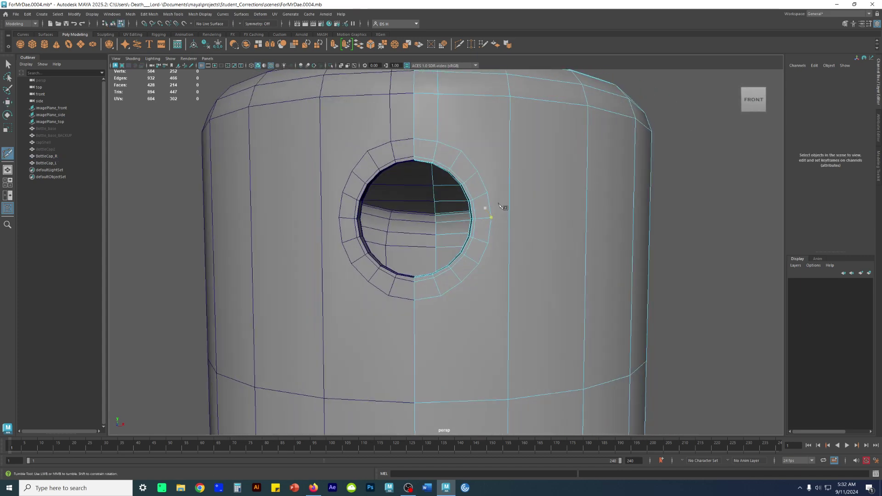
left_click(515, 199)
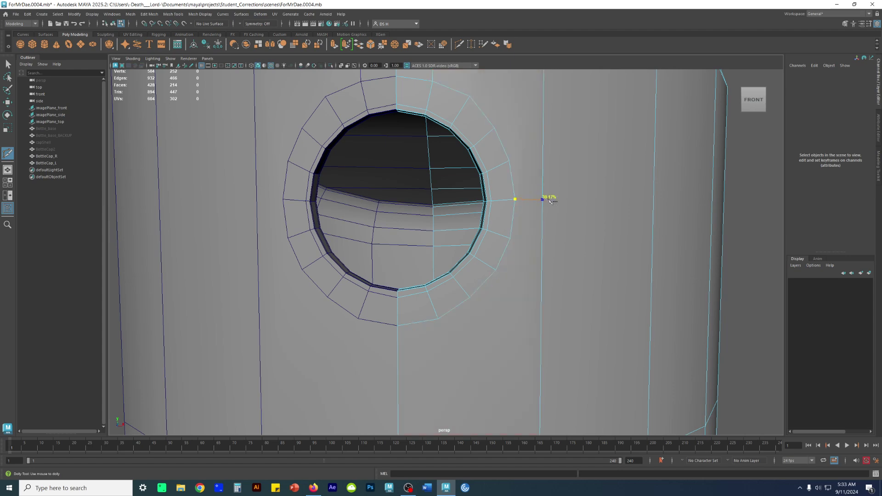
left_click_drag(596, 206, 563, 210, "alt")
right_click_drag(564, 211, 535, 221, "alt")
left_click(600, 211)
left_click(600, 216)
key("w")
Examine how the horizontal cut beside the nozzle hole affects the smooth mesh preview.
right_click_drag(600, 216, 526, 225, "alt")
right_click_drag(526, 225, 776, 115)
key("3")
left_click(687, 191)
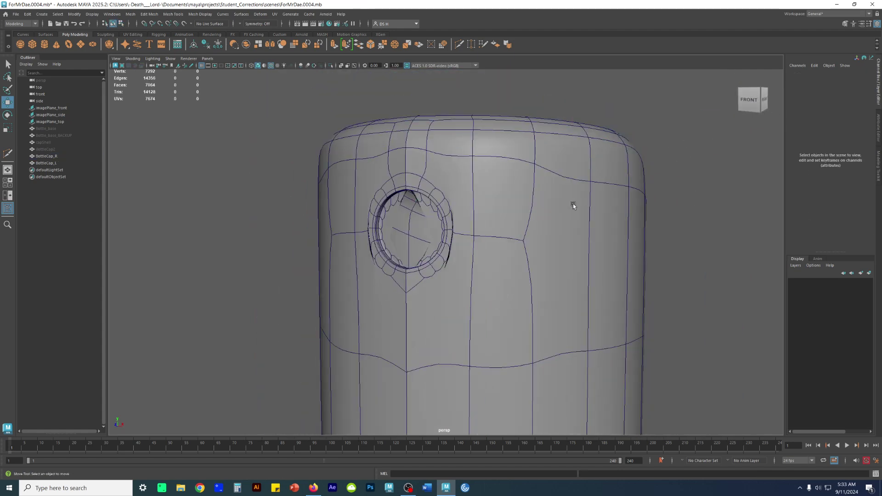
left_click_drag(572, 208, 605, 197, "alt")
left_click_drag(427, 152, 517, 178, "alt")
left_click(538, 193)
key("1")
Multi-Cut from the ring's second upper corner upward across the cap's front face and the two lower bands of the rounded shoulder.
key("ctrl+shift+x")
mouse_move(477, 248)
middle_mouse_down("alt")
mouse_move(447, 257)
mouse_move(454, 221)
mouse_move(483, 260)
middle_mouse_up("alt")
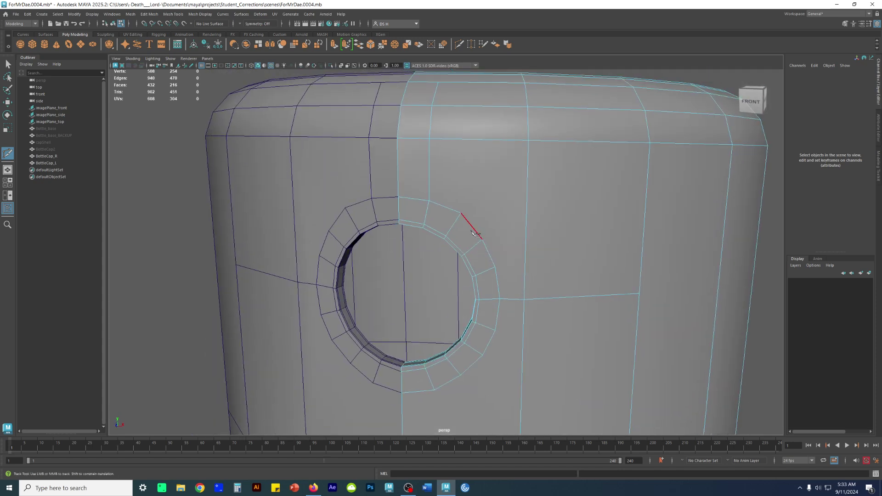
left_click_drag(478, 145, 479, 147, "alt")
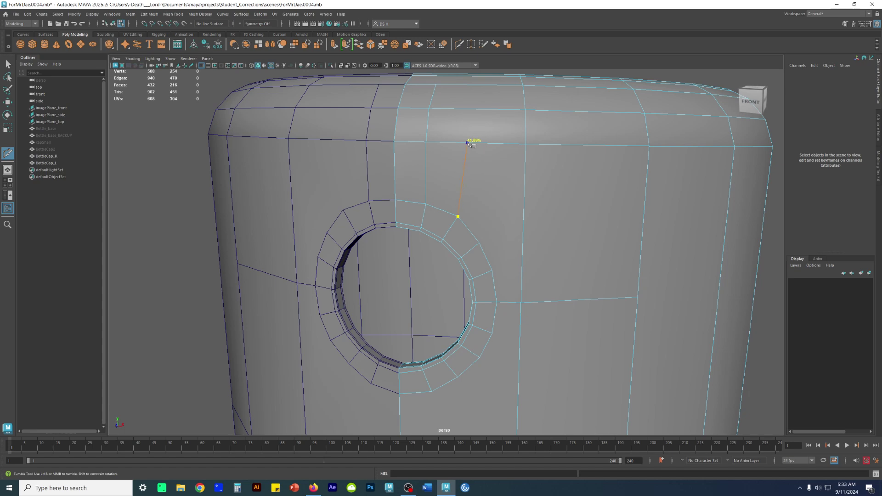
left_click_drag(502, 149, 531, 173, "alt")
left_click(489, 184)
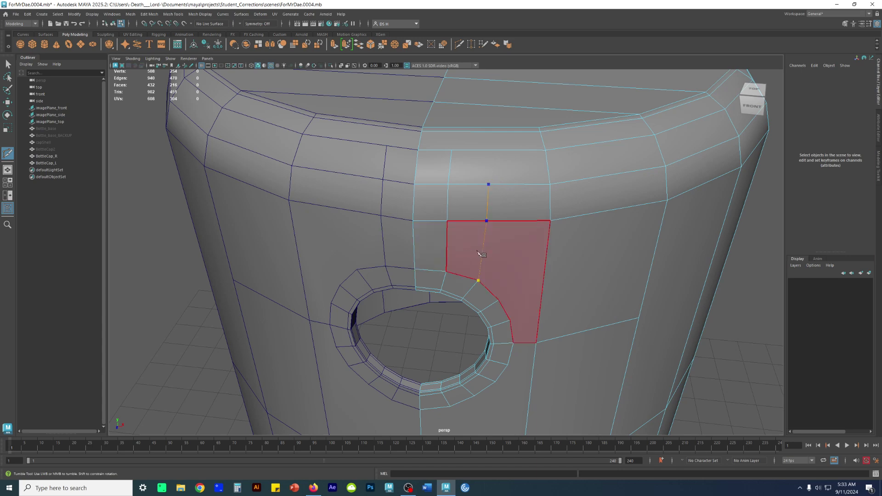
left_click_drag(487, 222, 491, 209, "alt")
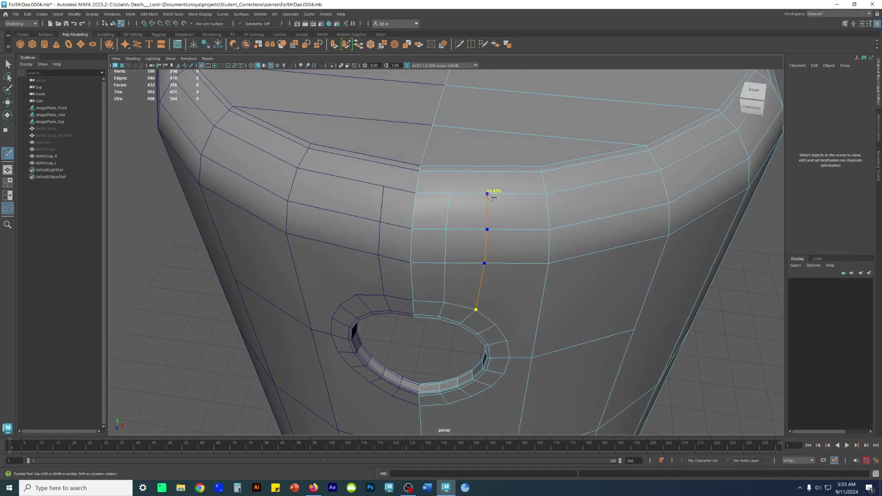
left_click(490, 200)
key("w")
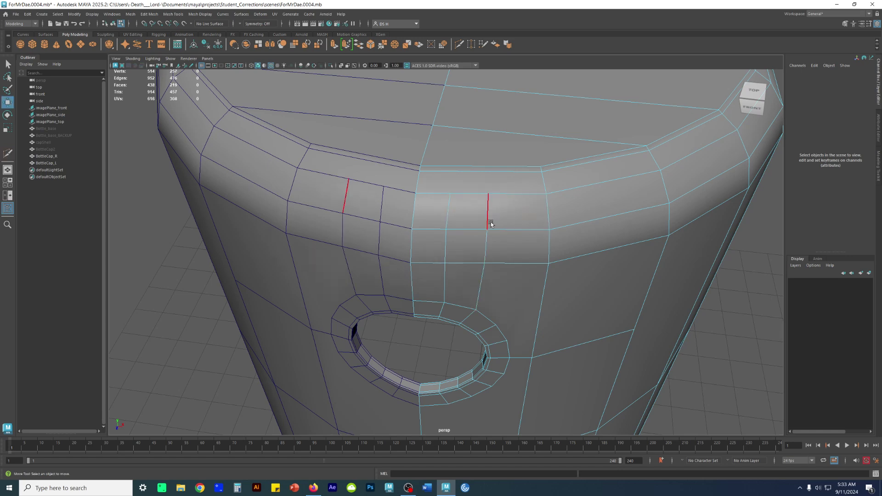
Examine the smooth mesh preview around the new vertical cuts above the nozzle hole.
left_click_drag(489, 221, 504, 178, "alt")
middle_click_drag(504, 178, 488, 241, "alt")
key("3")
left_click(616, 109)
left_click_drag(617, 109, 476, 184, "alt")
Multi-Cut from the ring's third upper corner diagonally up to the nearest vertical edge of the cap body.
left_click(578, 218)
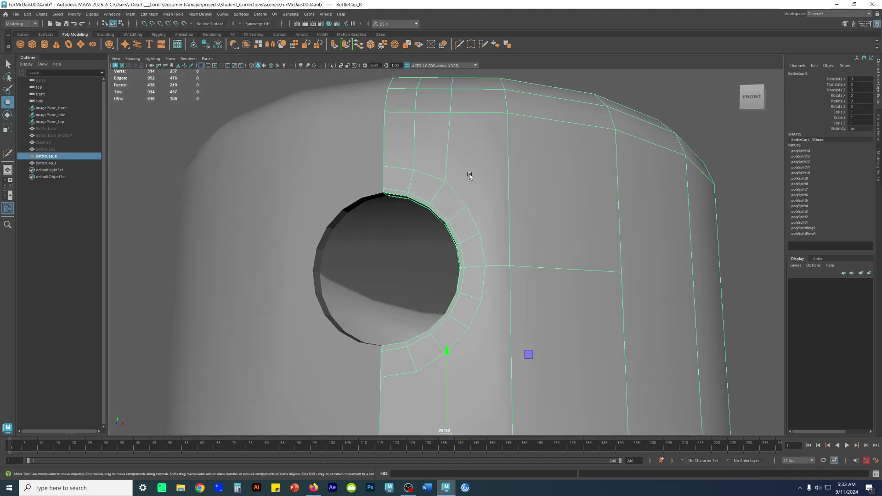
right_click(475, 145, "shift")
left_click(429, 145)
left_click_drag(432, 152, 467, 228, "alt")
left_click_drag(523, 280, 506, 197, "alt")
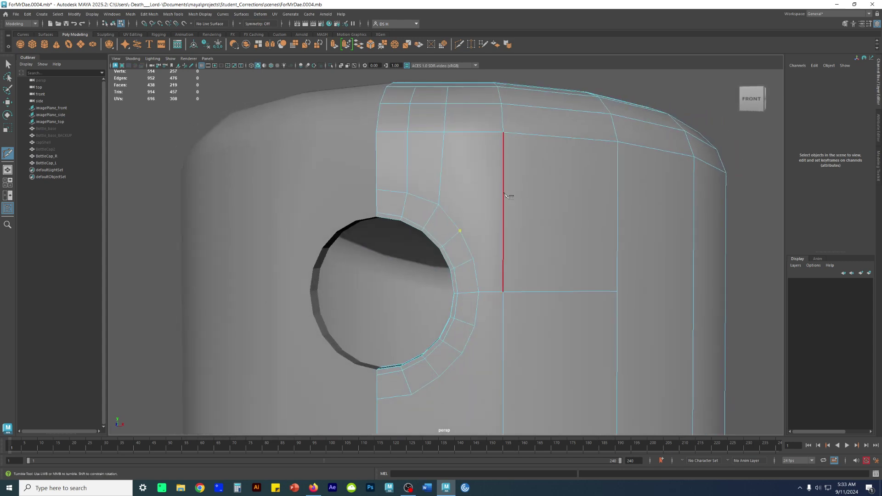
left_click(504, 193)
key("w")
Compare the smoothed and unsmoothed cap with the diagonal cut beside the nozzle hole.
key("3")
key("F8")
left_click(661, 98)
scroll(560, 165, "down", 4)
left_click_drag(559, 165, 551, 221, "alt")
left_click(553, 278)
key("1")
left_click_drag(556, 261, 558, 240, "alt")
right_click_drag(636, 232, 642, 232, "alt")
left_click_drag(641, 231, 659, 216, "alt")
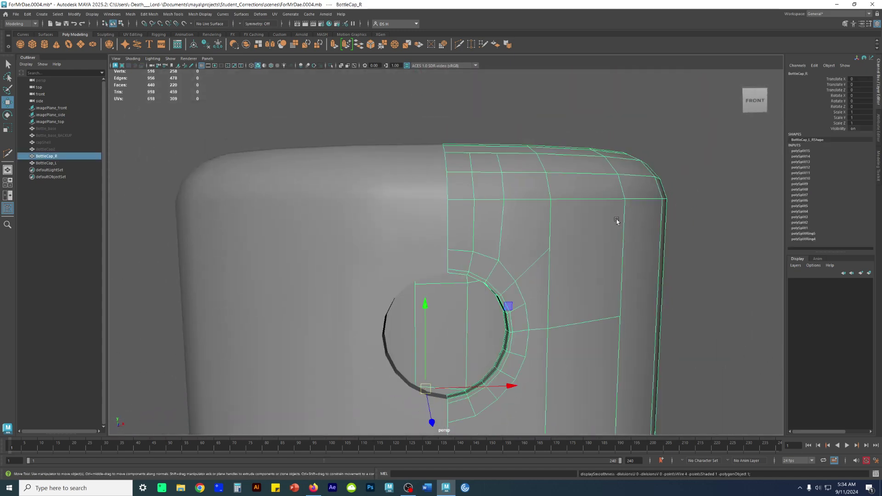
middle_click_drag(582, 219, 574, 198, "alt")
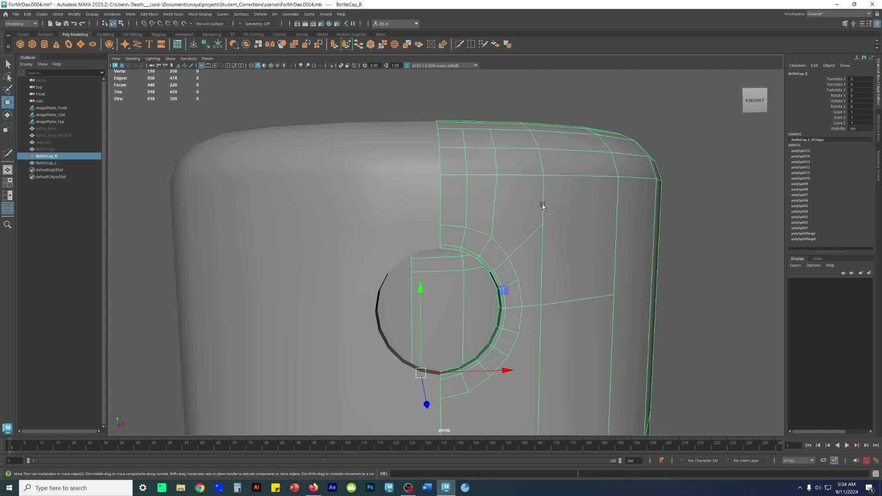
left_click(697, 290)
left_click(558, 261)
left_click(689, 298)
Move the two new cut vertices on the rounded shoulder's middle row outward along Z to follow the cap's curve.
left_click_drag(631, 294, 574, 277, "alt")
right_click_drag(574, 277, 553, 221)
left_click_drag(553, 220, 577, 220, "alt")
middle_click_drag(577, 219, 536, 228, "alt")
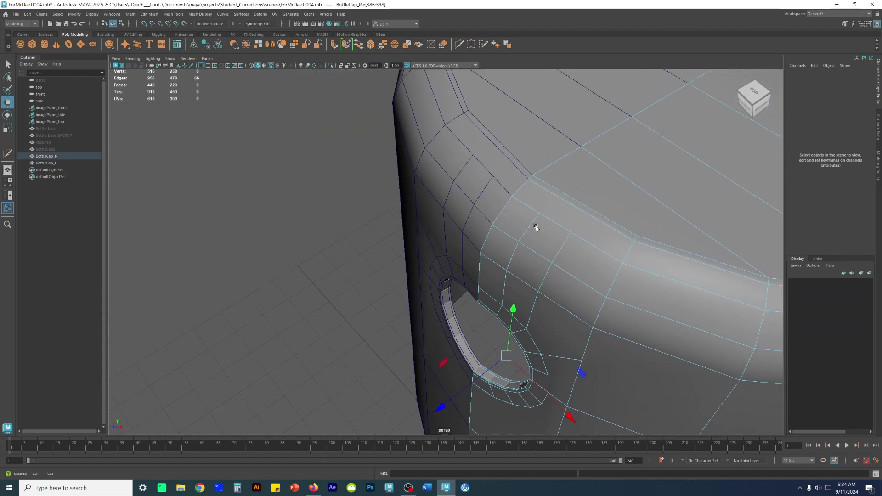
left_click_drag(536, 227, 567, 239, "alt")
left_click(546, 226)
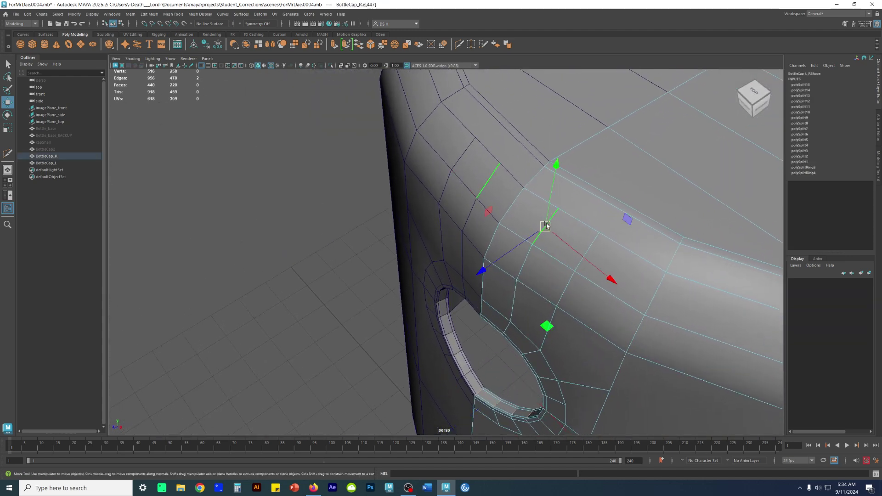
left_click_drag(554, 258, 464, 255, "alt")
right_click_drag(464, 255, 434, 255)
left_click(524, 264)
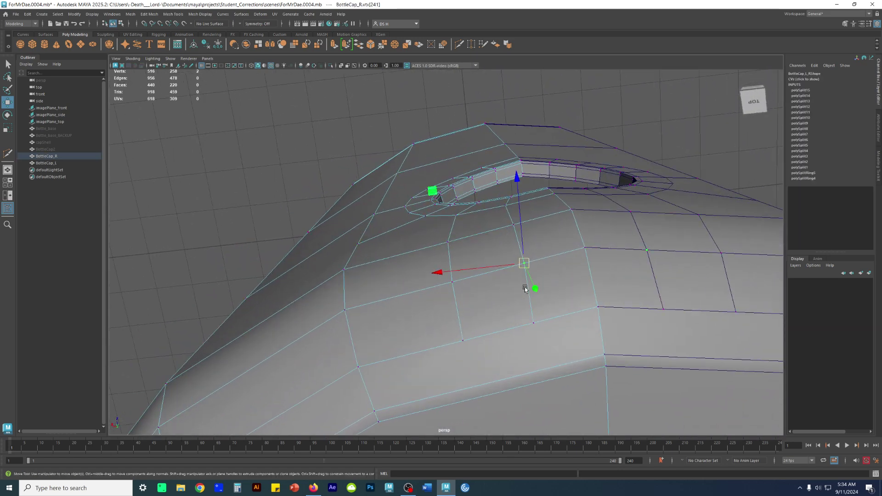
left_click_drag(518, 184, 517, 178)
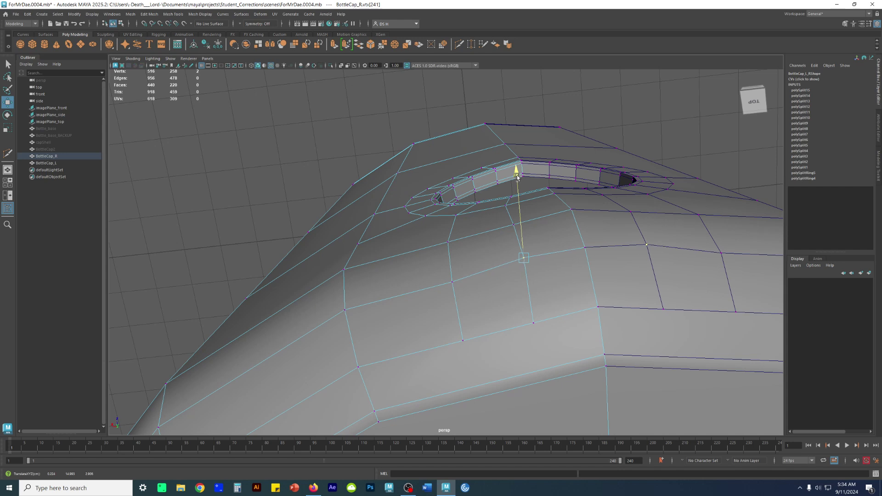
left_click(460, 282)
left_click_drag(449, 252, 449, 241)
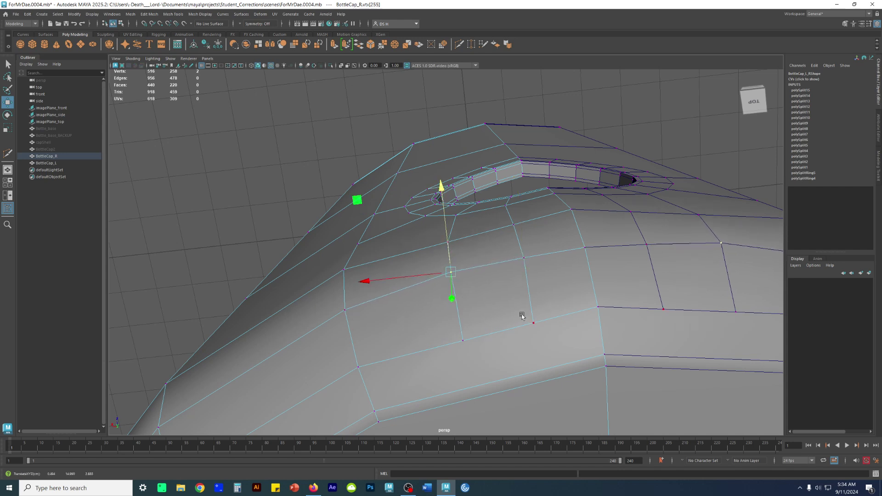
Check the smooth preview and fine-tune the Z position of the same two middle-row shoulder vertices.
key("3")
left_click(635, 152)
left_click_drag(498, 260, 429, 274, "alt")
left_click(429, 273)
key("1")
left_click_drag(486, 241, 476, 246, "alt")
right_click_drag(476, 246, 551, 271, "alt")
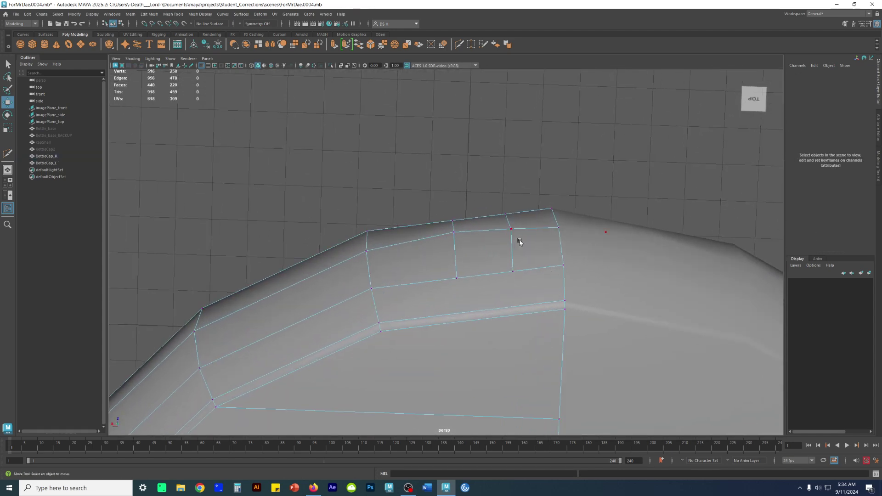
left_click(520, 245)
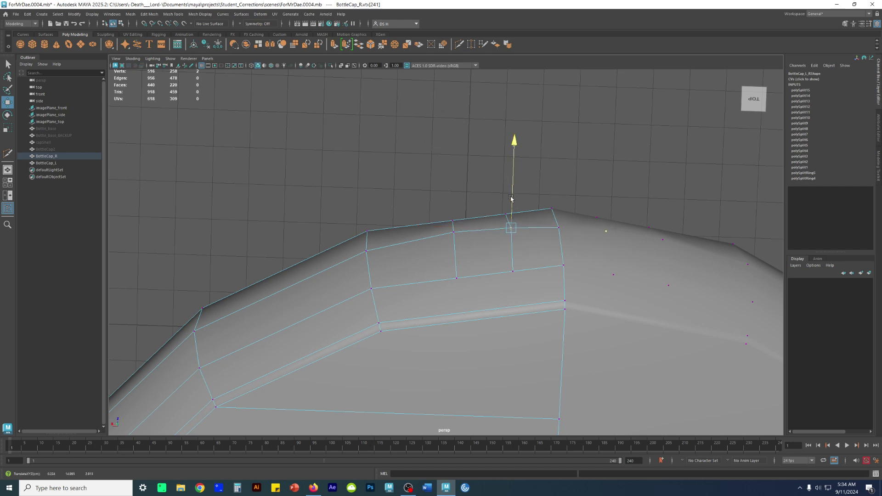
left_click(452, 234)
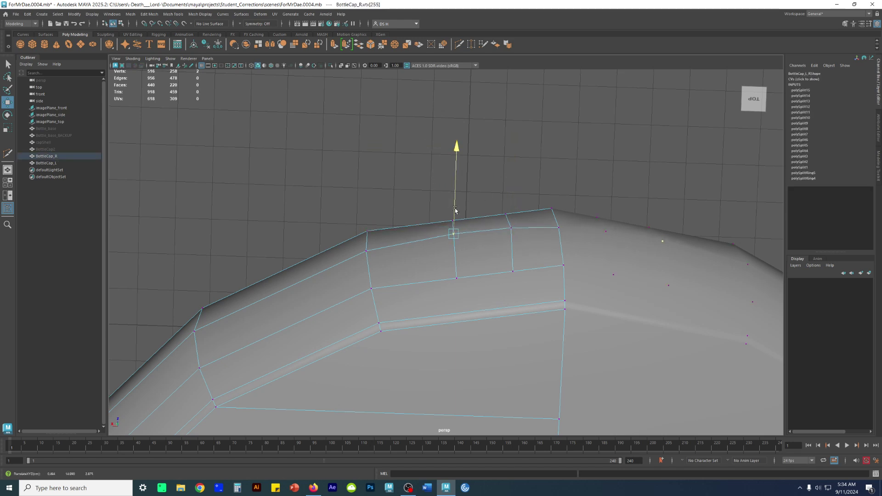
scroll(512, 240, "down", 3)
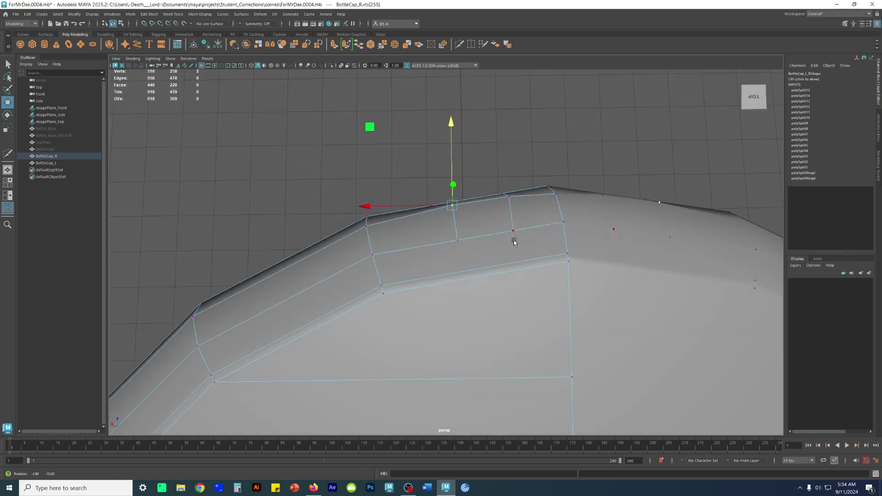
In the shaded top view, realign both middle-row shoulder vertices along Z into an even curve from the centre seam.
key("space")
key("space")
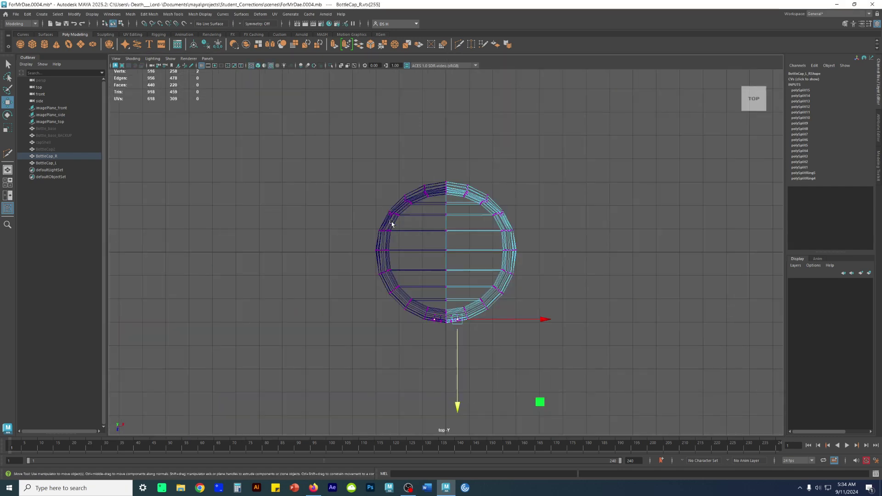
key("5")
mouse_move(413, 179)
right_mouse_down("alt")
mouse_move(724, 291)
mouse_move(573, 307)
mouse_move(448, 269)
right_mouse_up("alt")
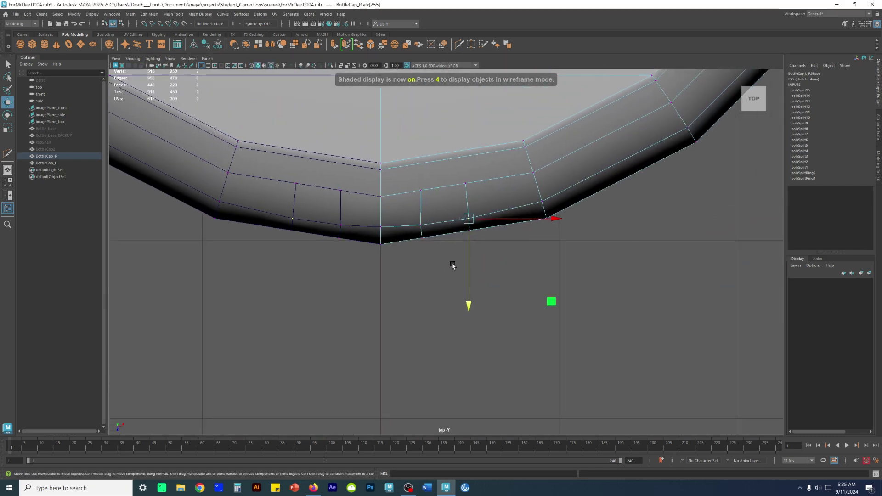
left_click(500, 274)
right_click_drag(382, 232, 497, 300, "alt")
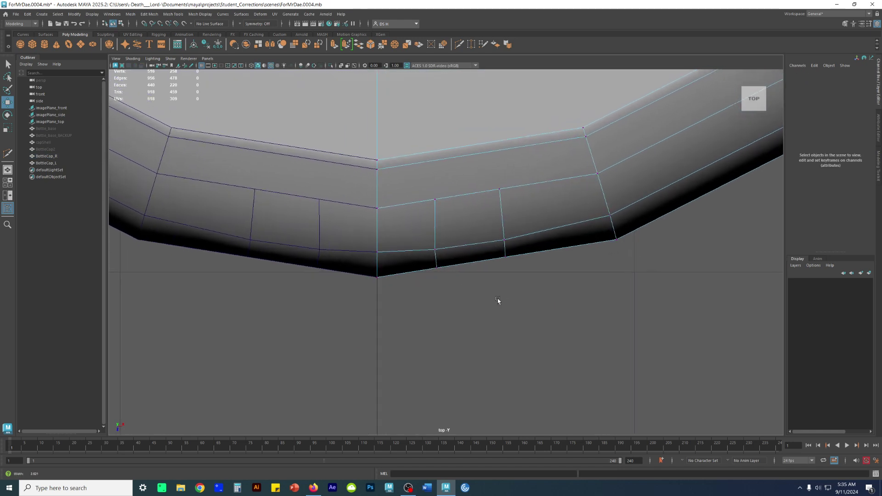
scroll(447, 261, "up", 2)
left_click(444, 248)
left_click_drag(432, 268, 432, 266)
left_click(520, 237)
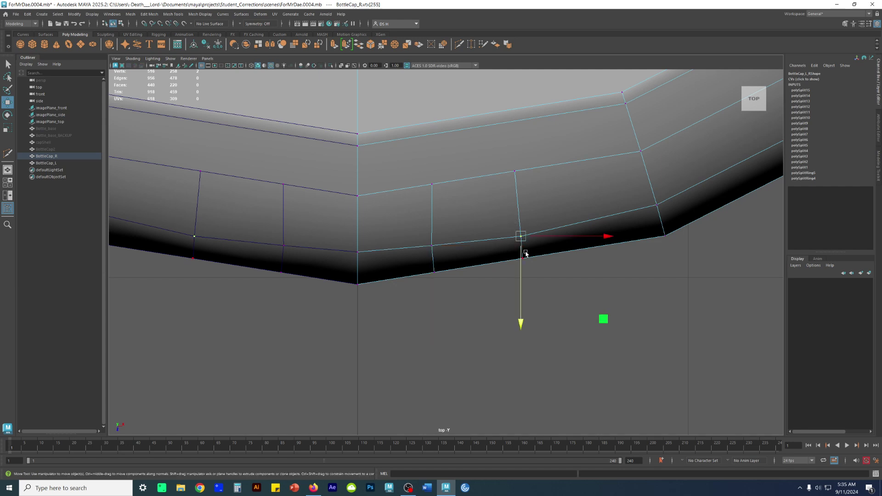
left_click_drag(520, 260, 522, 268)
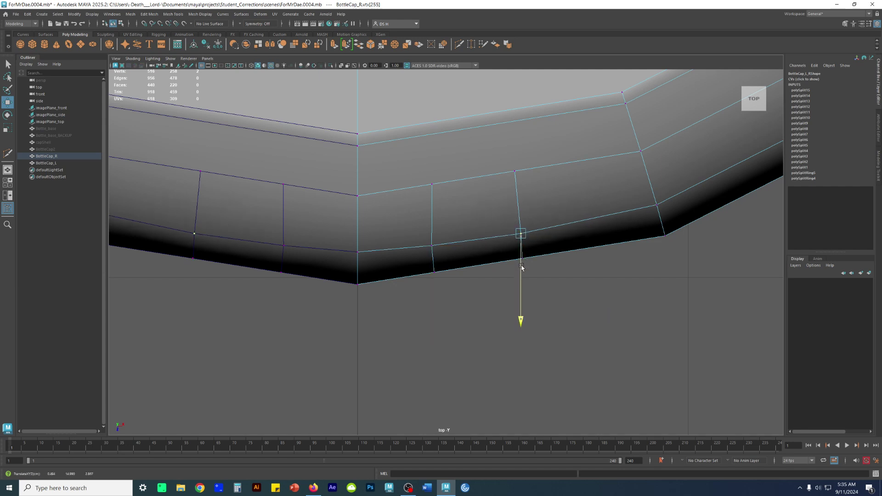
left_click(583, 298)
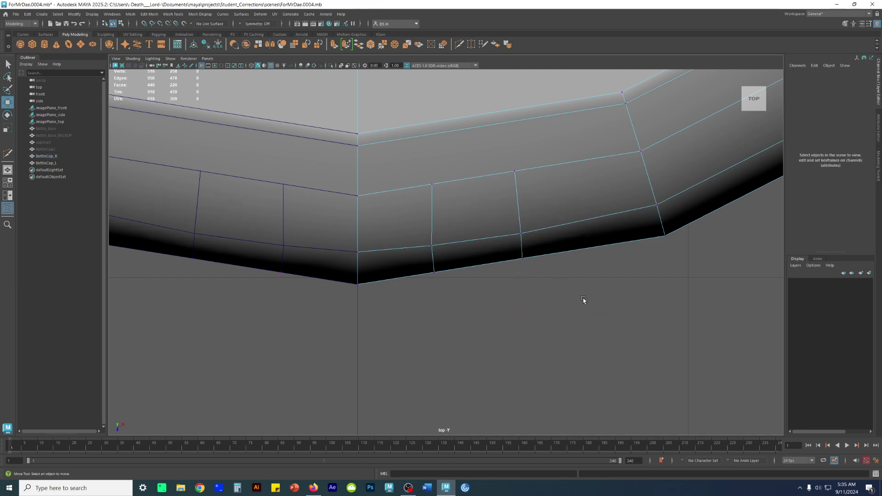
Move the two upper-row cut vertices outward along Z and fine-tune them sideways to round the shoulder, and return to object mode.
left_click(513, 179)
left_click_drag(515, 207, 513, 212)
left_click(441, 196)
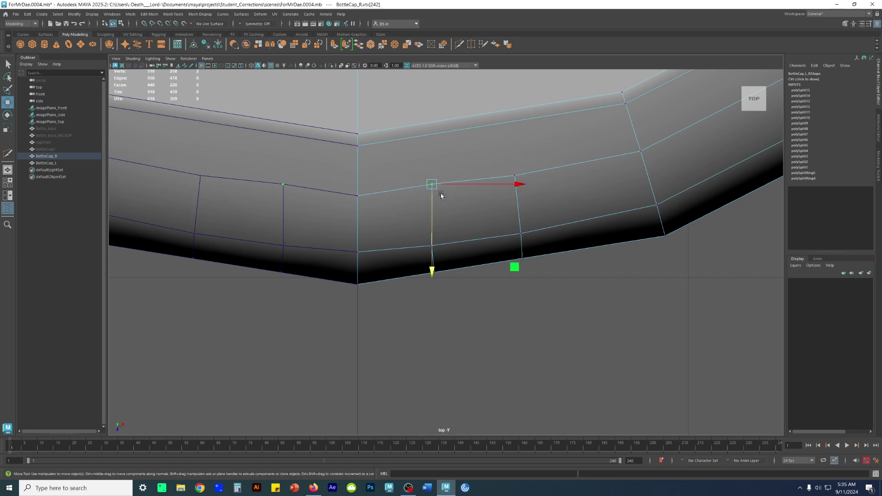
left_click_drag(431, 210, 433, 216)
left_click(516, 183)
left_click_drag(512, 209, 513, 211)
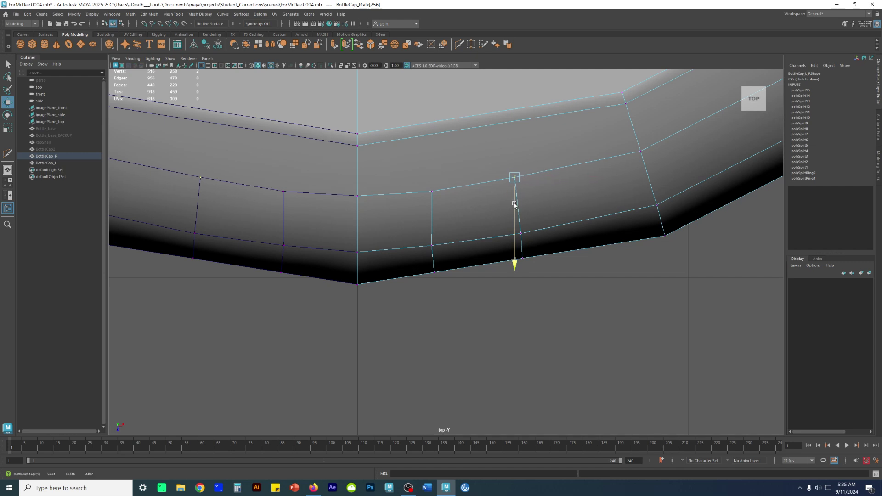
left_click_drag(553, 179, 552, 180)
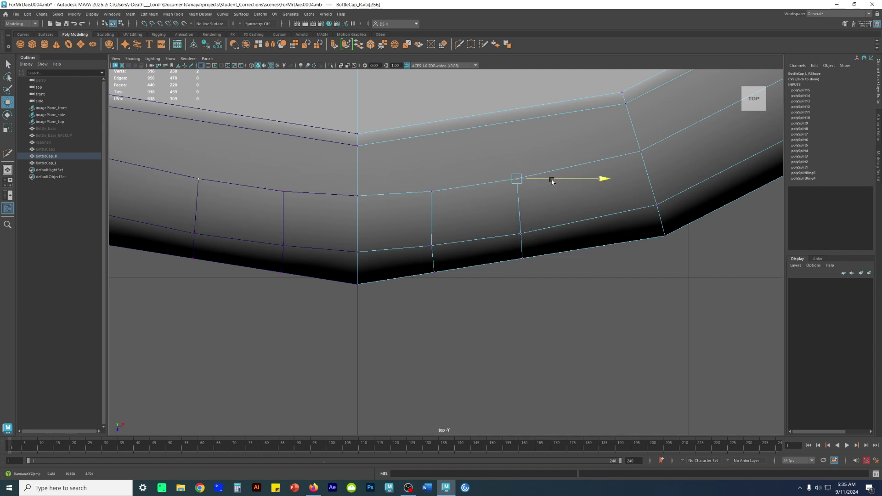
left_click(432, 191)
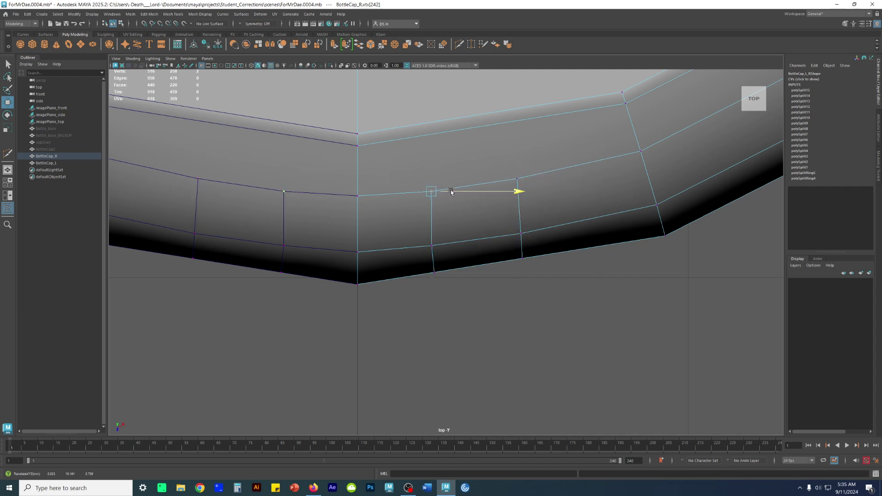
key("F8")
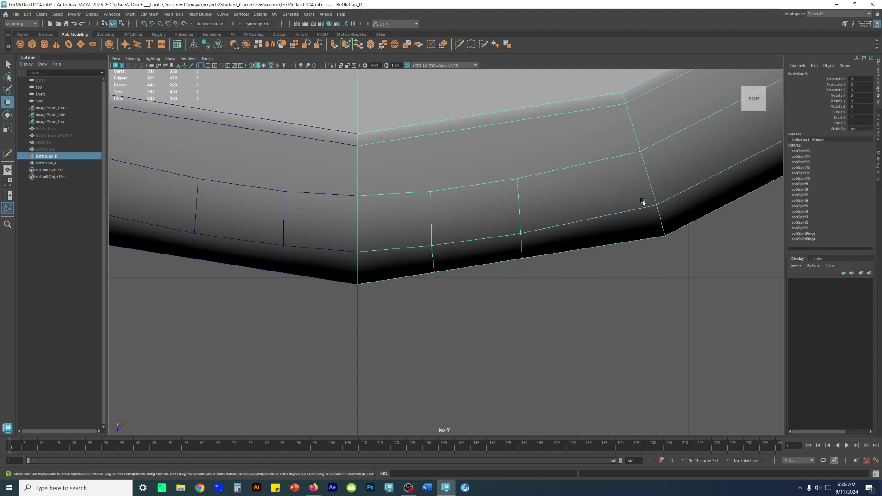
Inspect the smoothed shoulder in the perspective view from above and below the nozzle hole.
key("3")
key("space")
key("space")
left_click(572, 172)
left_click_drag(487, 258, 463, 210, "alt")
left_click_drag(381, 257, 389, 324, "alt")
left_click(544, 242)
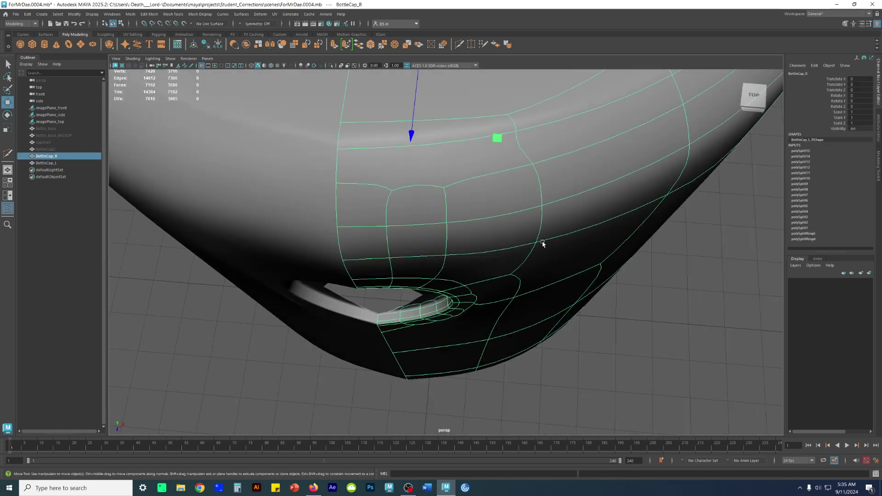
key("1")
left_click_drag(522, 275, 521, 229, "alt")
key("3")
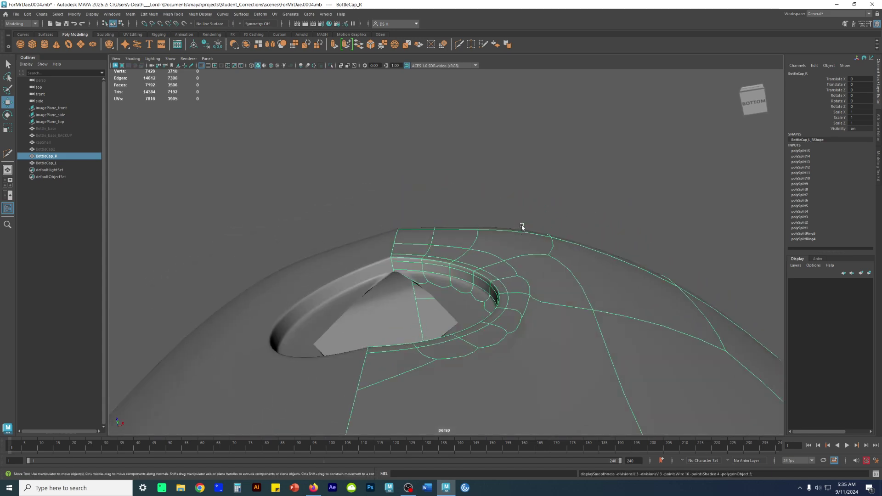
scroll(366, 209, "up", 3)
Pull the two cut vertices on the shoulder's lower edge above the nozzle hole outward along Z.
key("1")
key("F9")
left_click(485, 212)
left_click_drag(488, 213, 536, 211, "alt")
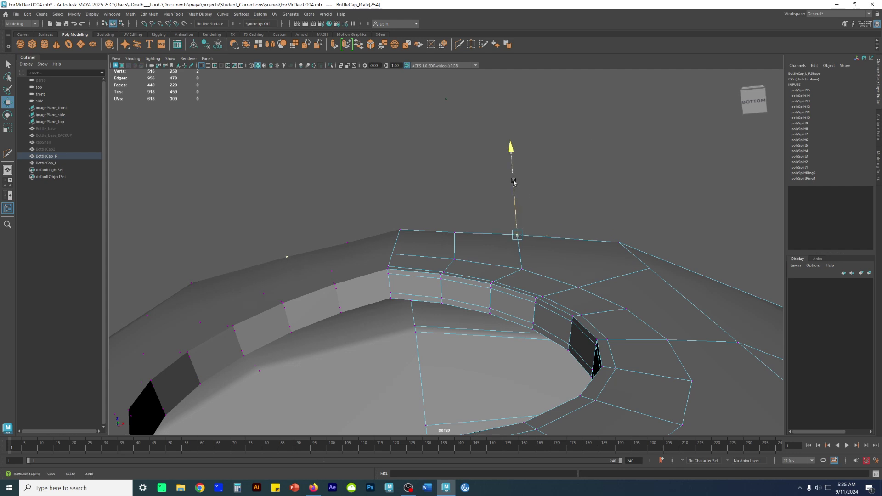
left_click(454, 234)
left_click_drag(454, 204, 452, 202)
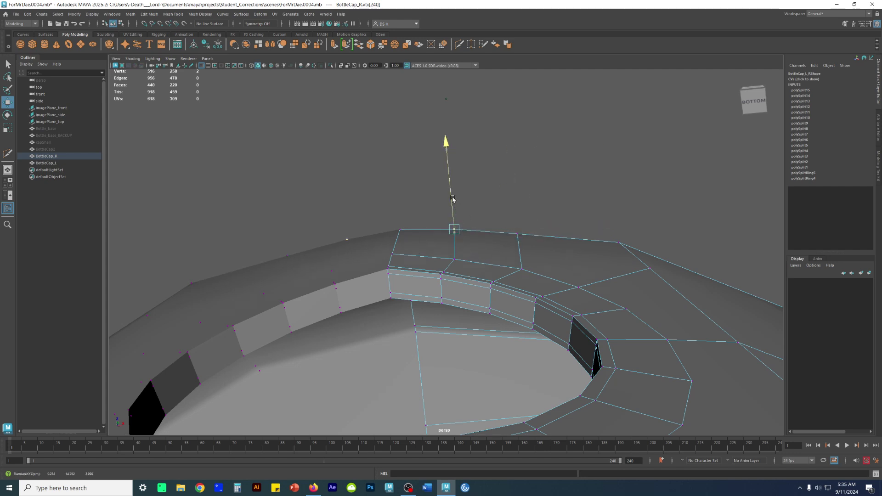
left_click(516, 235)
left_click_drag(517, 210, 517, 207)
Check the cap's smoothing around the adjusted vertices on the shoulder's lower edge.
key("3")
left_click(571, 191)
left_click_drag(571, 191, 507, 285, "alt")
left_click(507, 285)
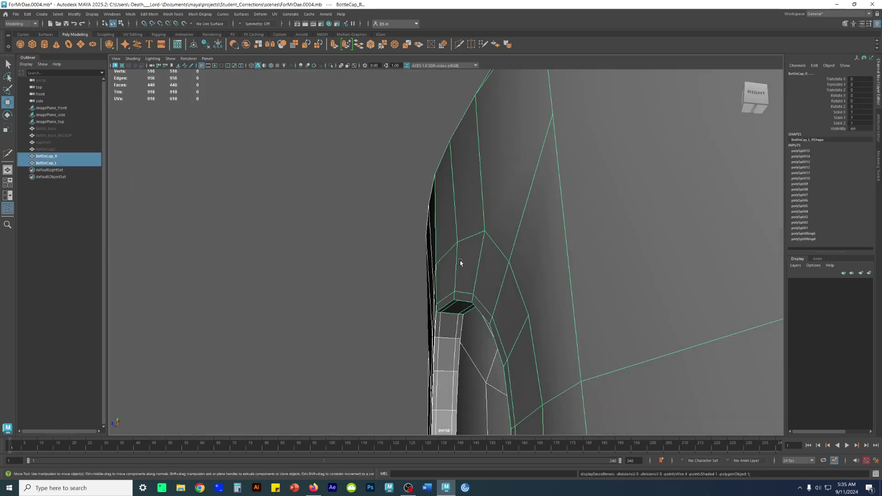
right_click_drag(369, 236, 369, 236)
left_click(455, 244)
left_click_drag(455, 244, 593, 293, "alt")
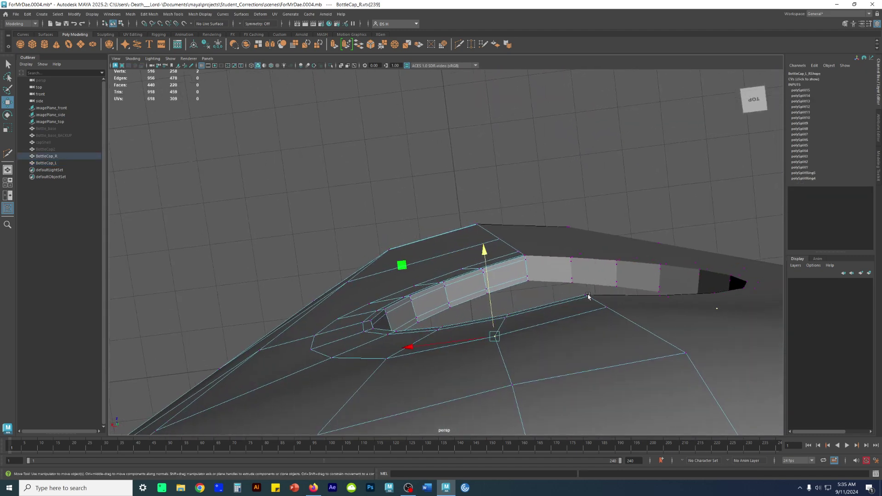
left_click_drag(525, 336, 522, 340, "alt")
right_click_drag(495, 303, 515, 340, "alt")
left_click(556, 337, "shift")
right_click_drag(466, 299, 644, 353, "alt")
left_click_drag(644, 353, 518, 308, "alt")
left_click(613, 218)
left_click_drag(514, 277, 487, 274, "alt")
left_click(452, 283)
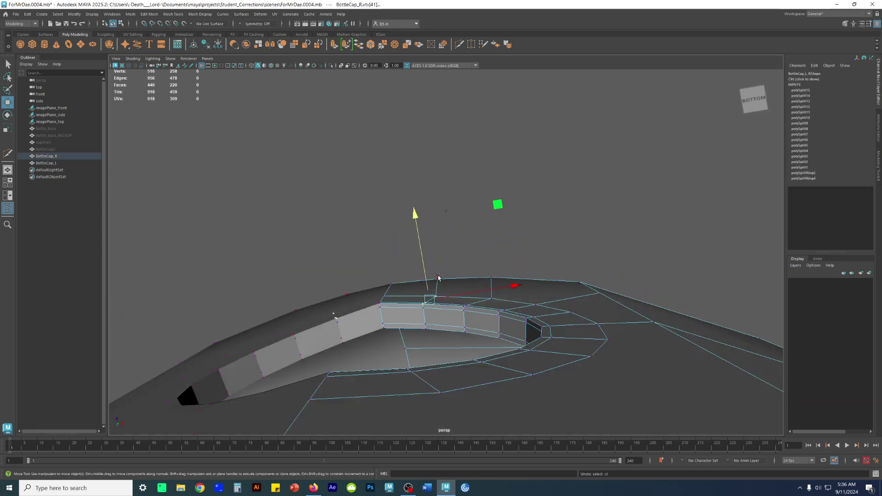
left_click(445, 270)
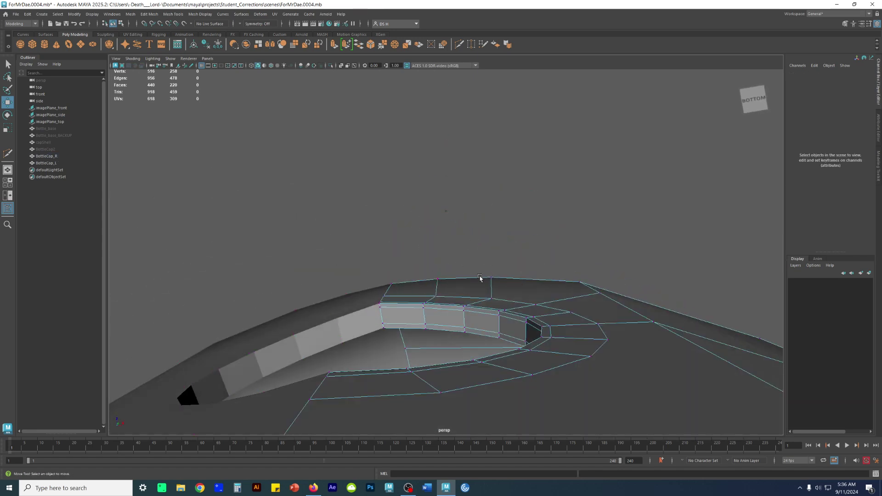
Undo back through the last move of the outer vertex on the shoulder's lower edge and nudge the inner vertex beside it.
key("ctrl+z")
key("ctrl+z")
right_click_drag(418, 276, 549, 344, "alt")
key("ctrl+z")
key("ctrl+z")
key("ctrl+z")
key("ctrl+z")
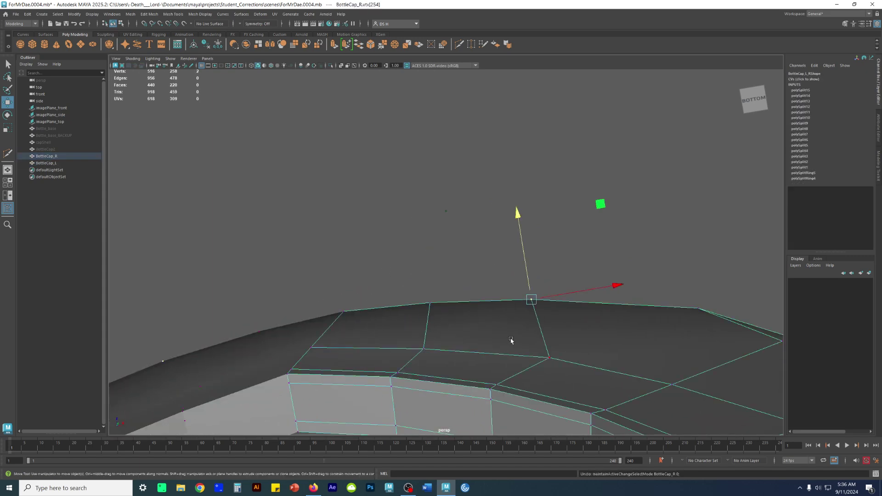
key("ctrl+z")
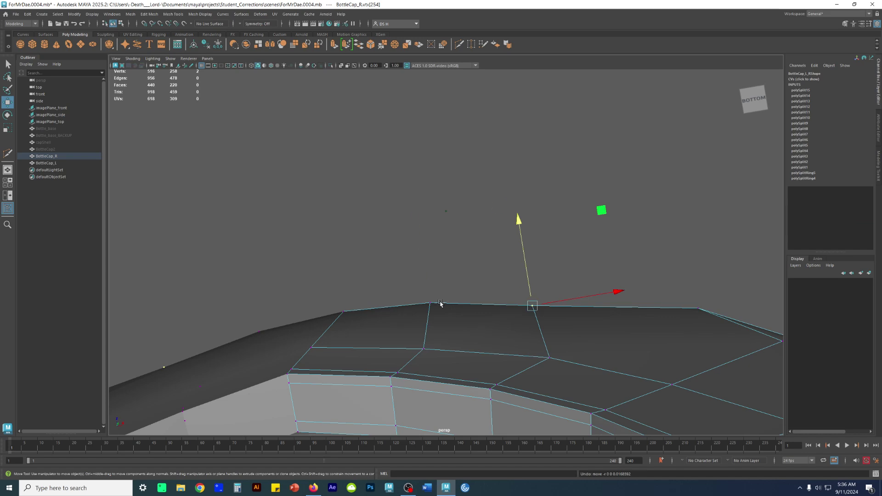
left_click(430, 303)
middle_click_drag(432, 303, 432, 305)
left_click(491, 281)
Inspect the cap's shading and edge flow around the nozzle hole from the side and front.
left_click_drag(590, 295, 492, 182, "alt")
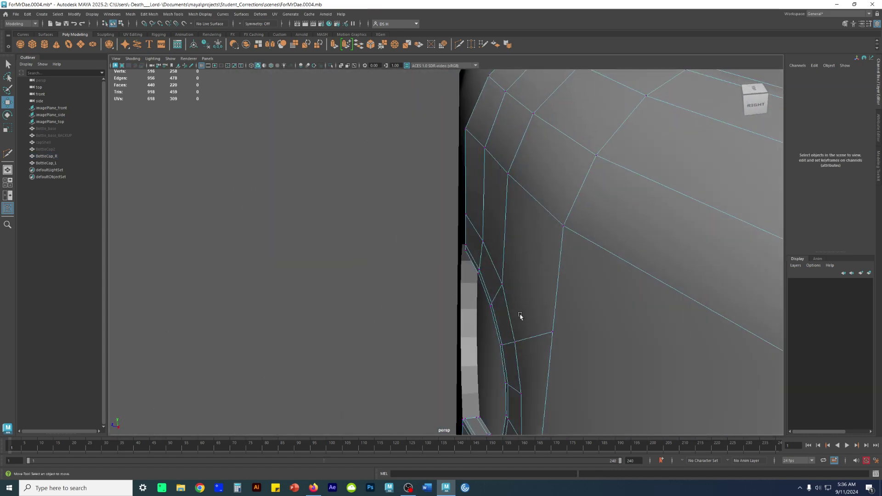
left_click_drag(520, 316, 584, 264, "alt")
key("3")
right_click_drag(521, 258, 562, 231)
left_click(593, 210)
left_click_drag(592, 214, 478, 297, "alt")
left_click(486, 290)
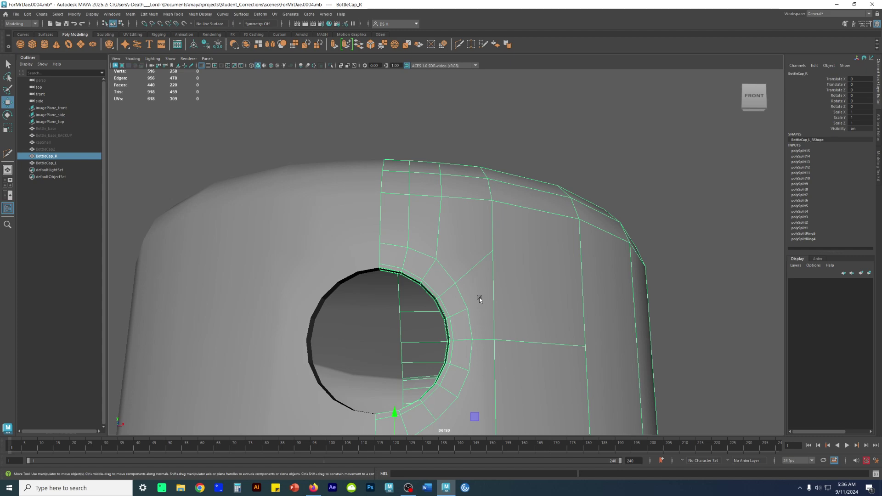
left_click(492, 142)
left_click_drag(492, 142, 510, 266, "alt")
left_click(625, 287)
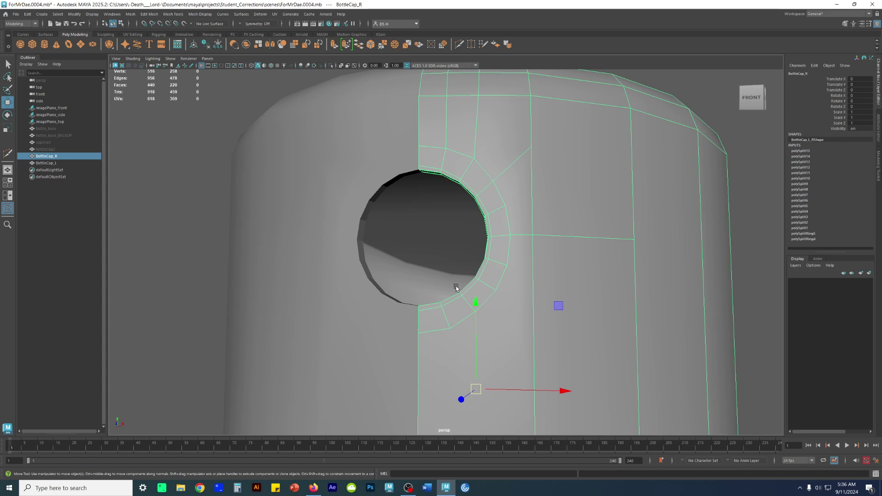
Delete the construction history of BottleCap_R, deselect it and display wireframe on shaded for both cap halves.
left_click_drag(454, 287, 515, 290, "alt")
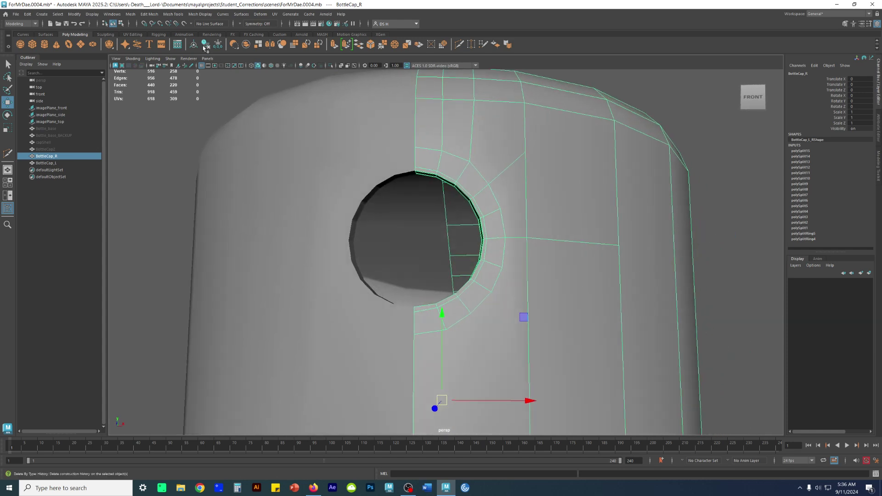
key("alt+shift+d")
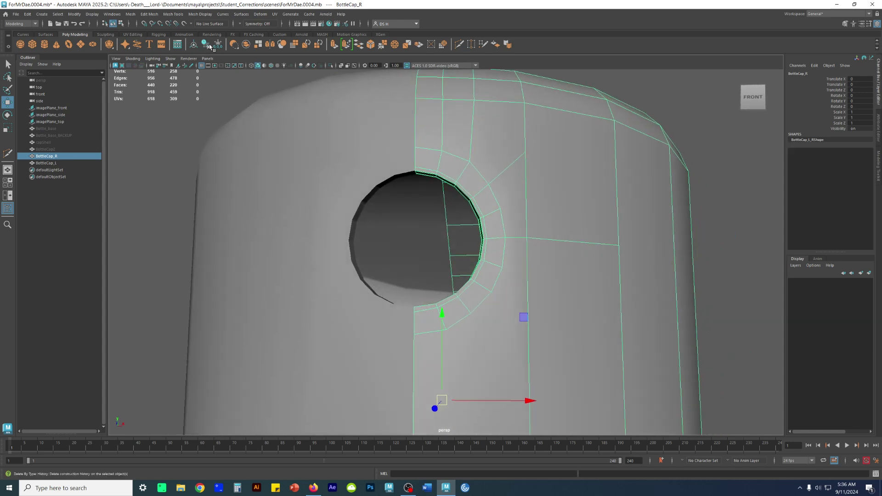
left_click(734, 225)
key("alt+5")
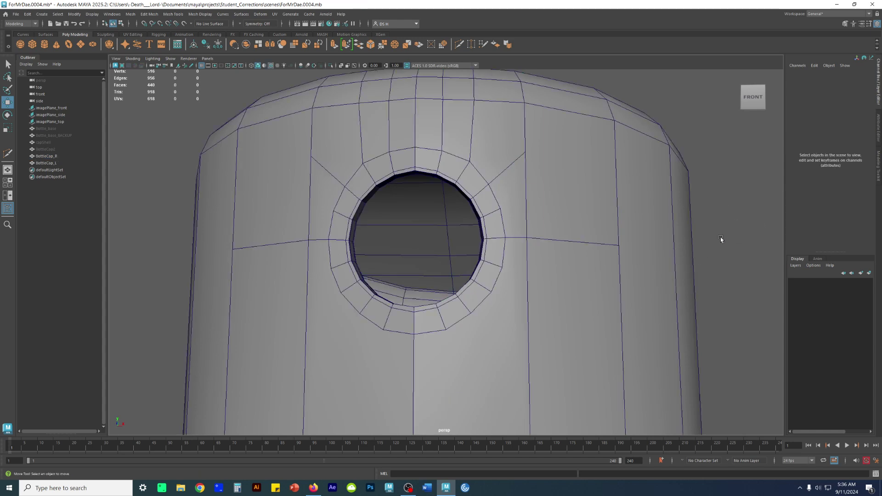